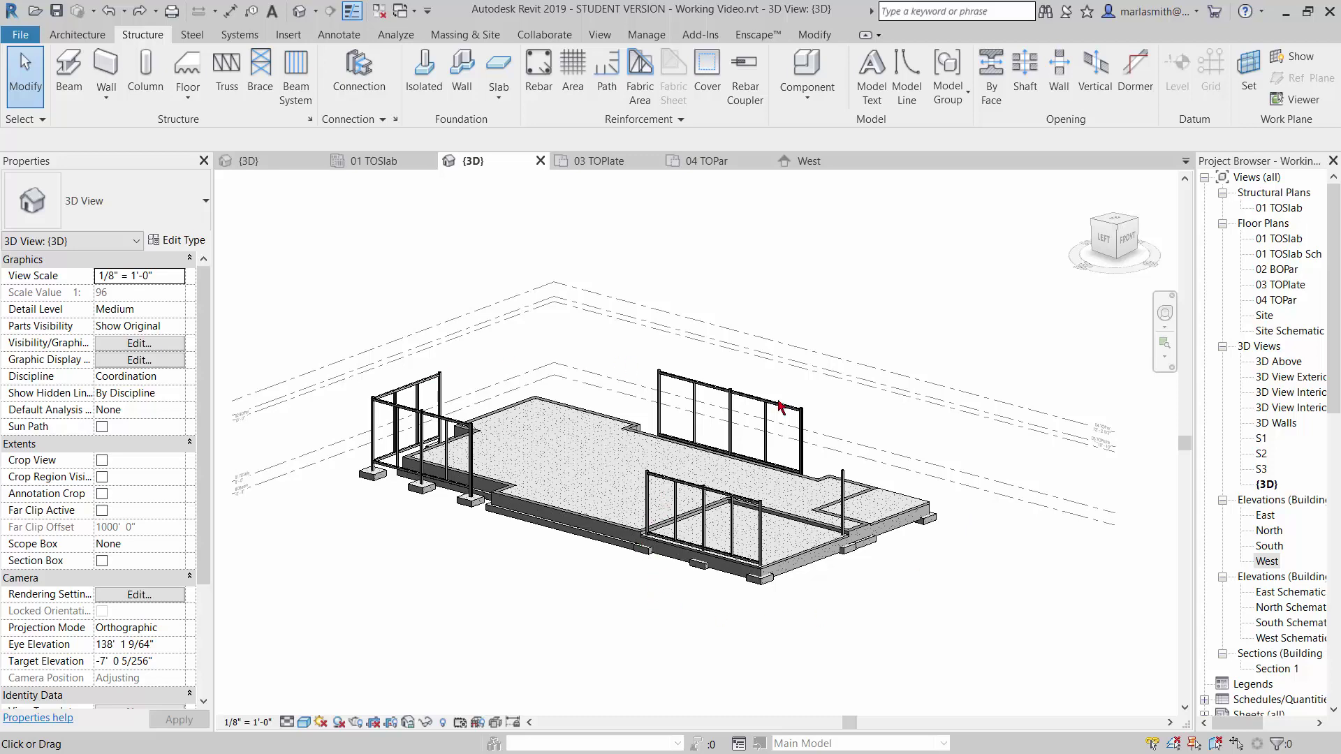
- Scroll to page 4 and zoom into the roof-to-wall section detail showing the LVL beam
{"action": "scroll", "coordinate": [775, 412], "scroll_direction": "up", "scroll_amount": 1}
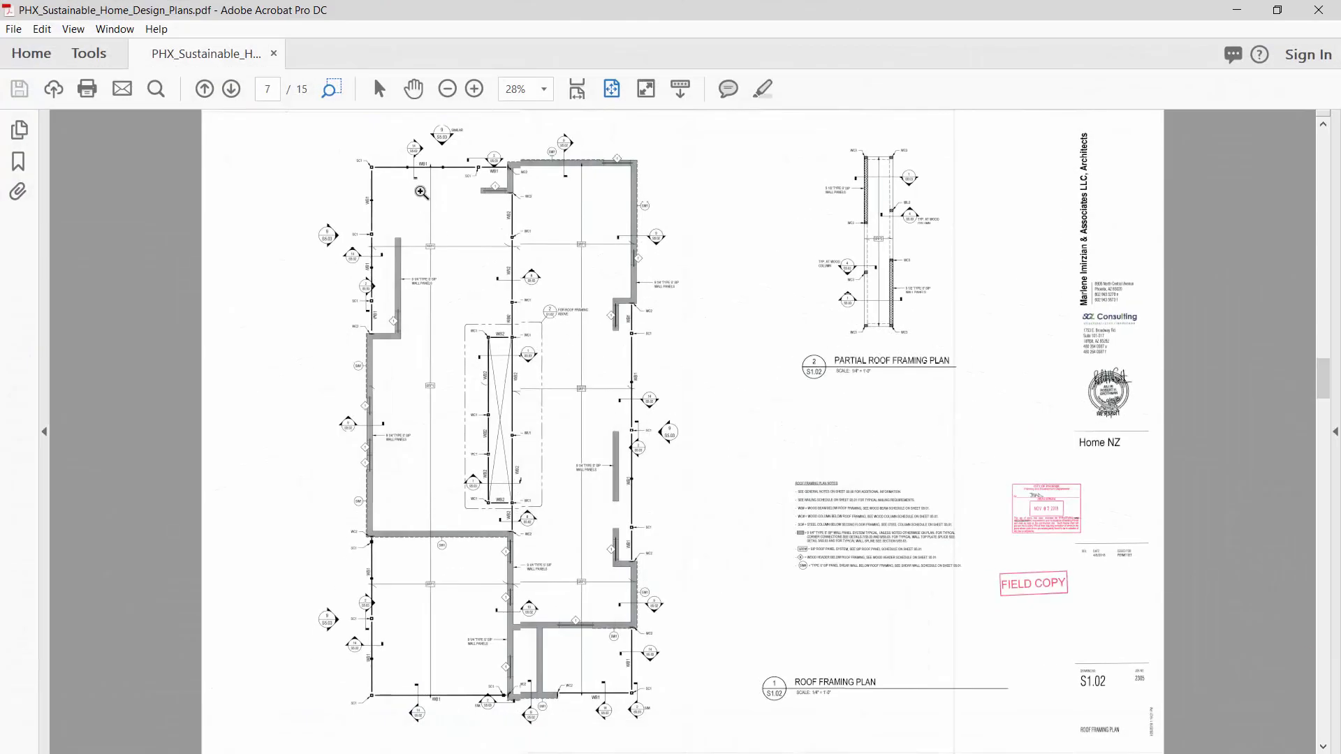
{"action": "scroll", "coordinate": [421, 192], "scroll_direction": "down", "scroll_amount": 2}
{"action": "scroll", "coordinate": [420, 192], "scroll_direction": "up", "scroll_amount": 5}
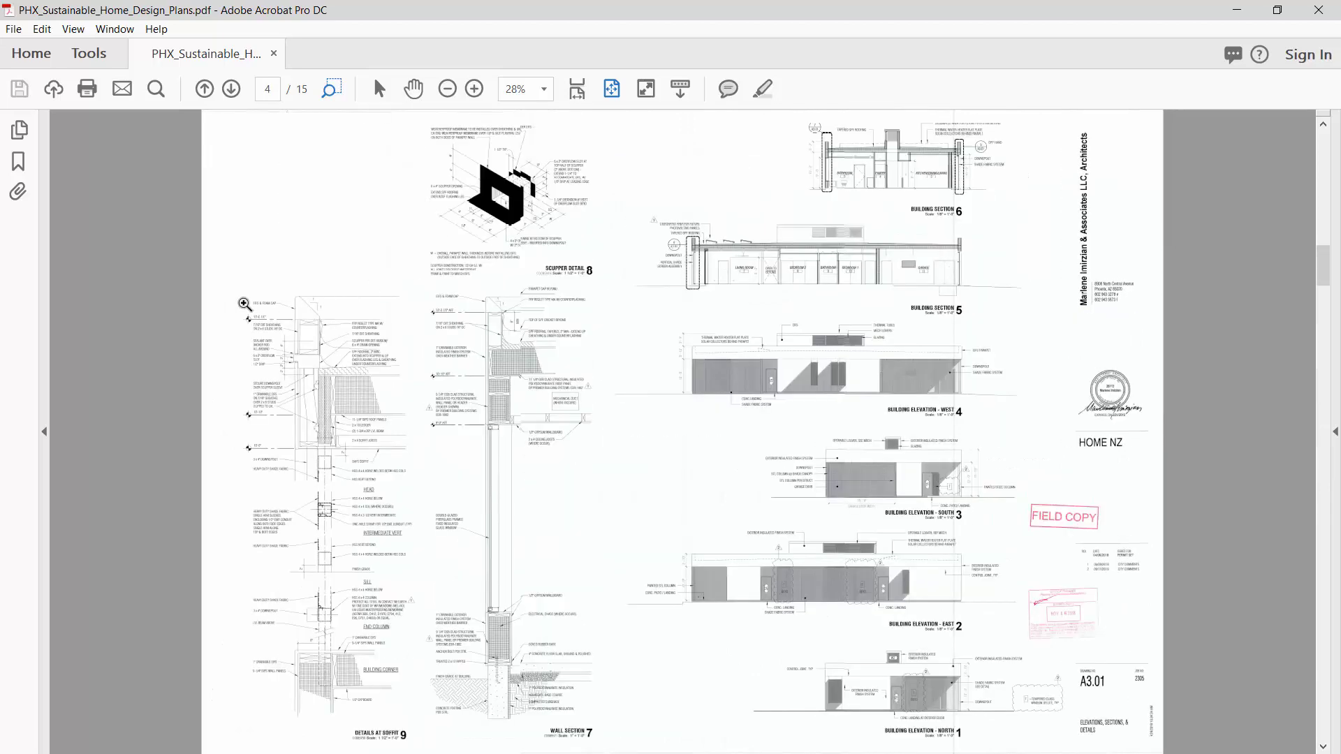
{"action": "left_click_drag", "start_coordinate": [263, 309], "coordinate": [417, 510]}
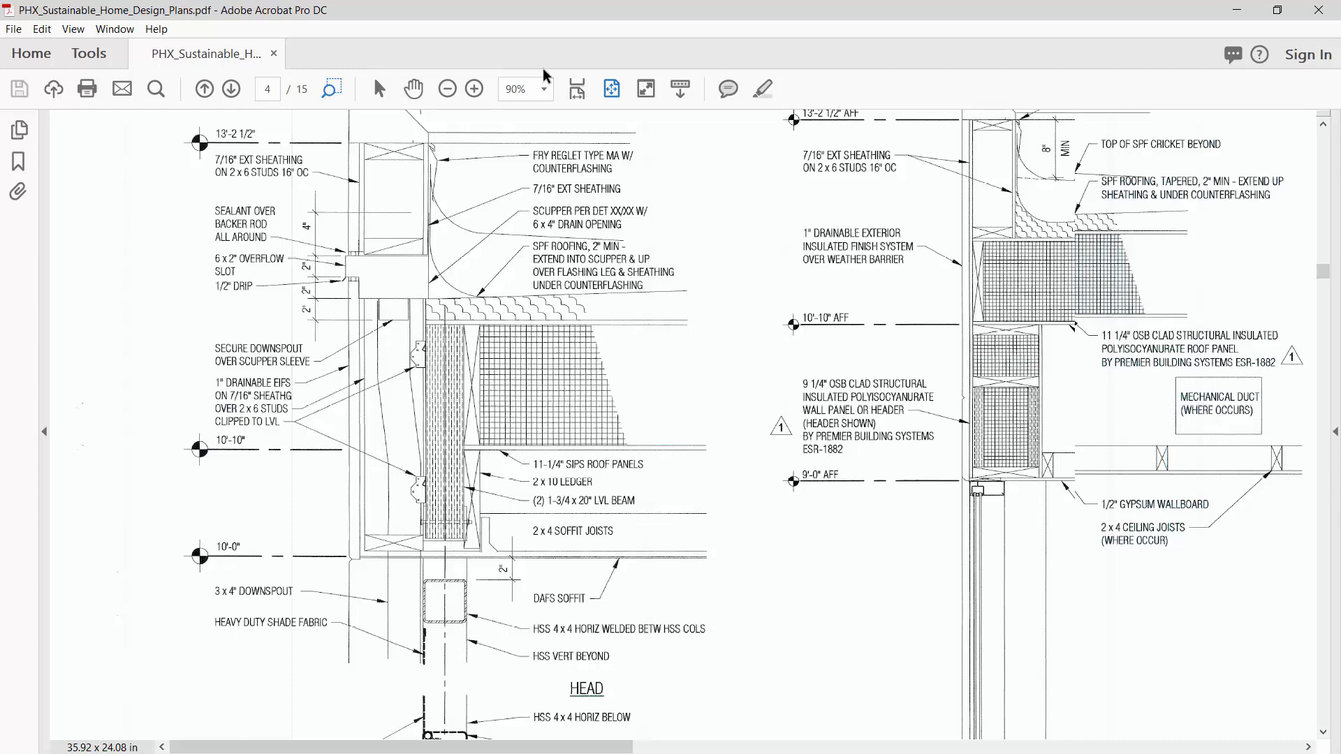
- Page to the roof framing plan, zoom into its top-left WB1 beams, then minimize Acrobat
{"action": "left_click", "coordinate": [618, 91]}
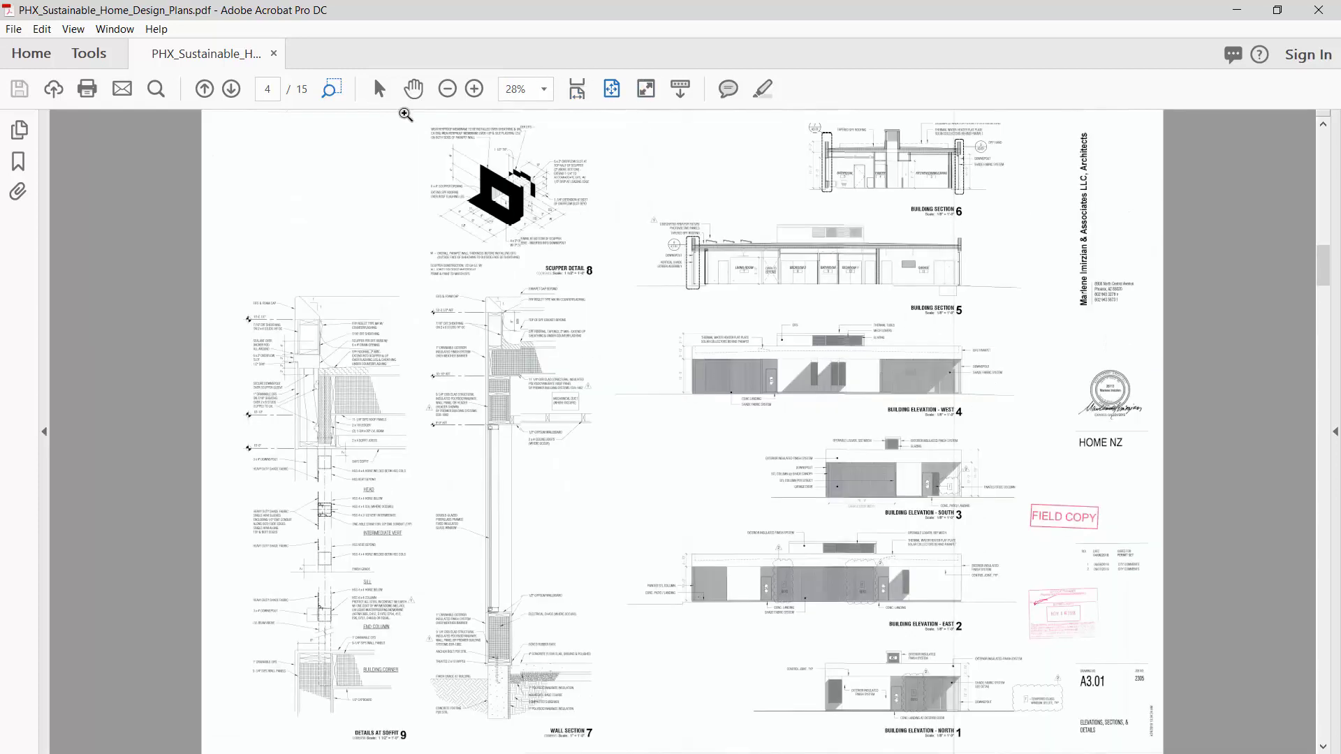
{"action": "left_click", "coordinate": [209, 91]}
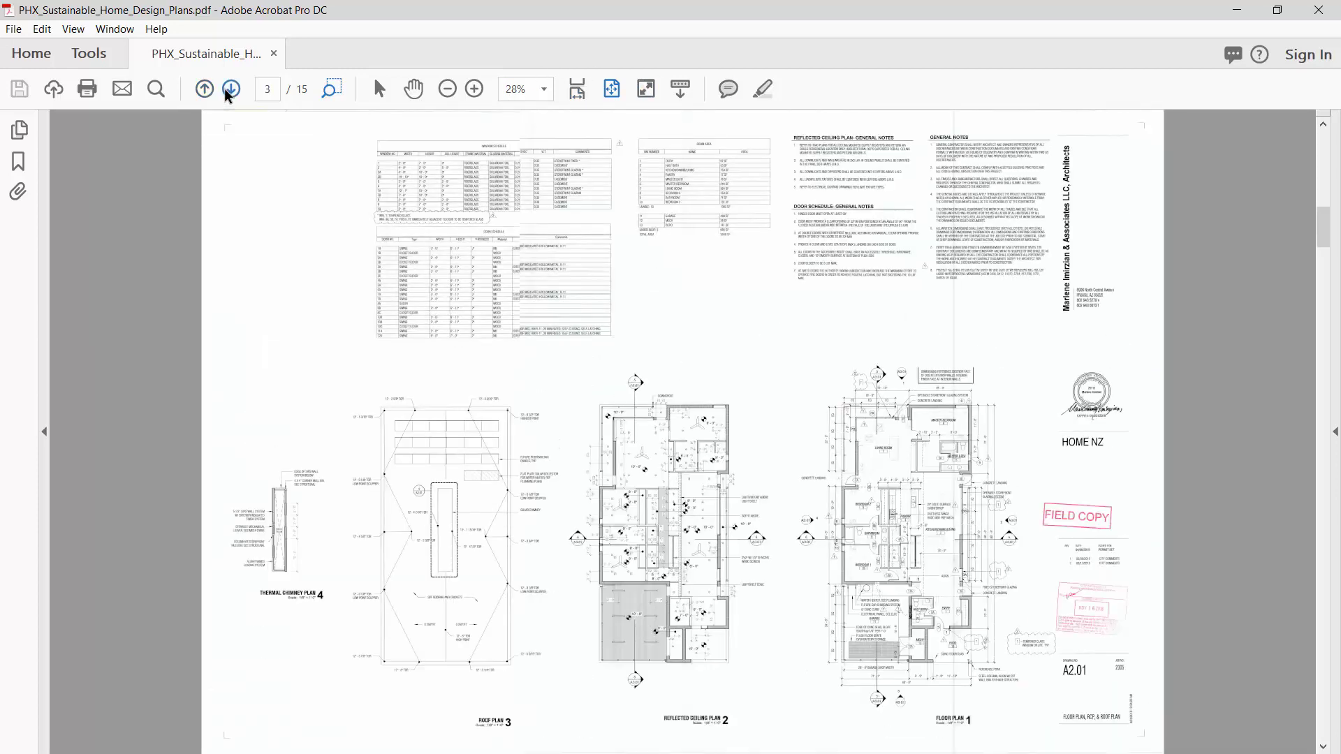
{"action": "left_click", "coordinate": [232, 89]}
{"action": "left_click", "coordinate": [232, 89]}
{"action": "left_click", "coordinate": [231, 90]}
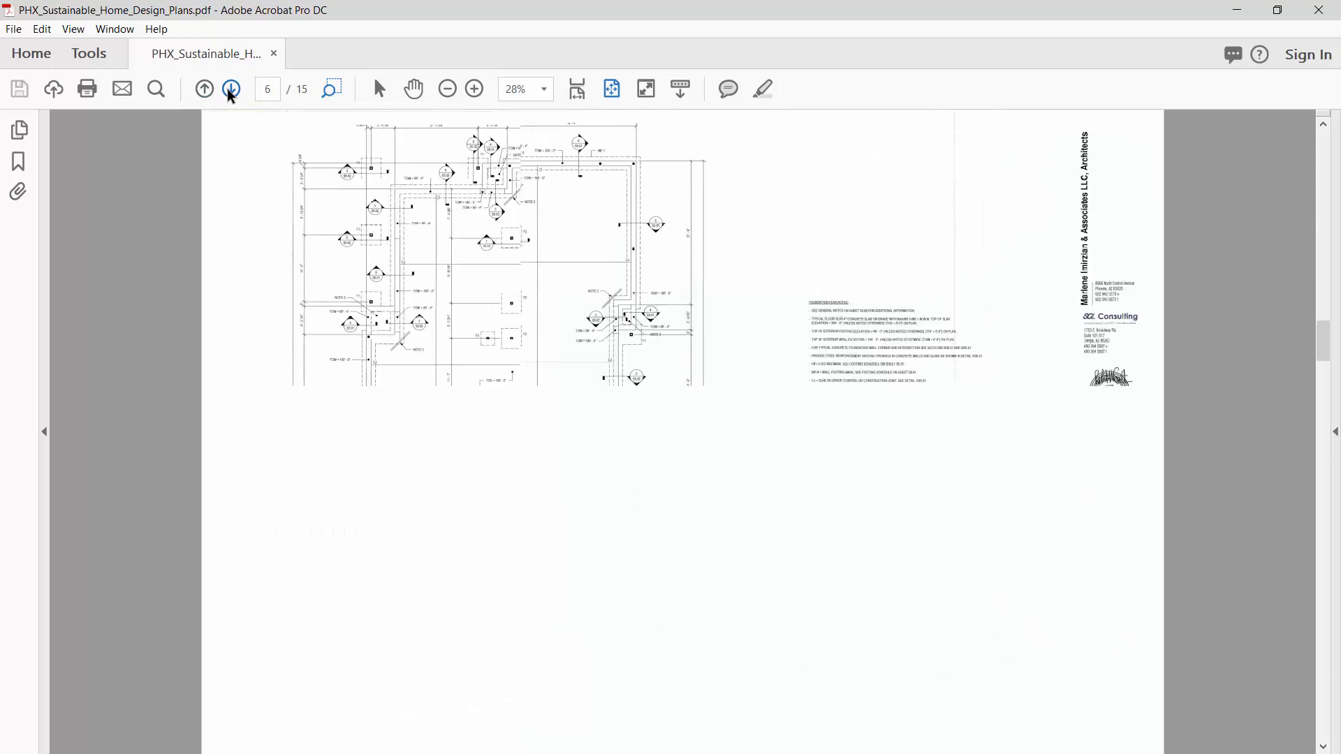
{"action": "left_click", "coordinate": [232, 90]}
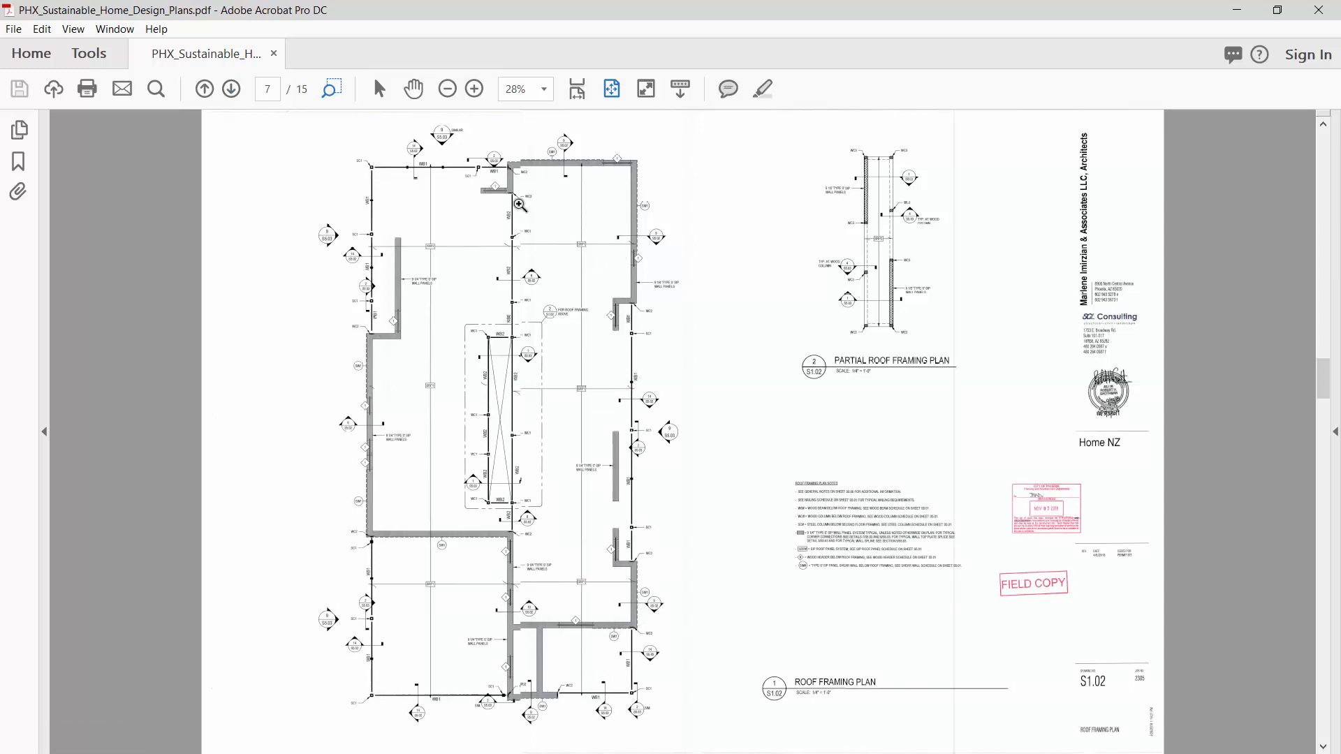
{"action": "left_click_drag", "start_coordinate": [321, 145], "coordinate": [571, 339]}
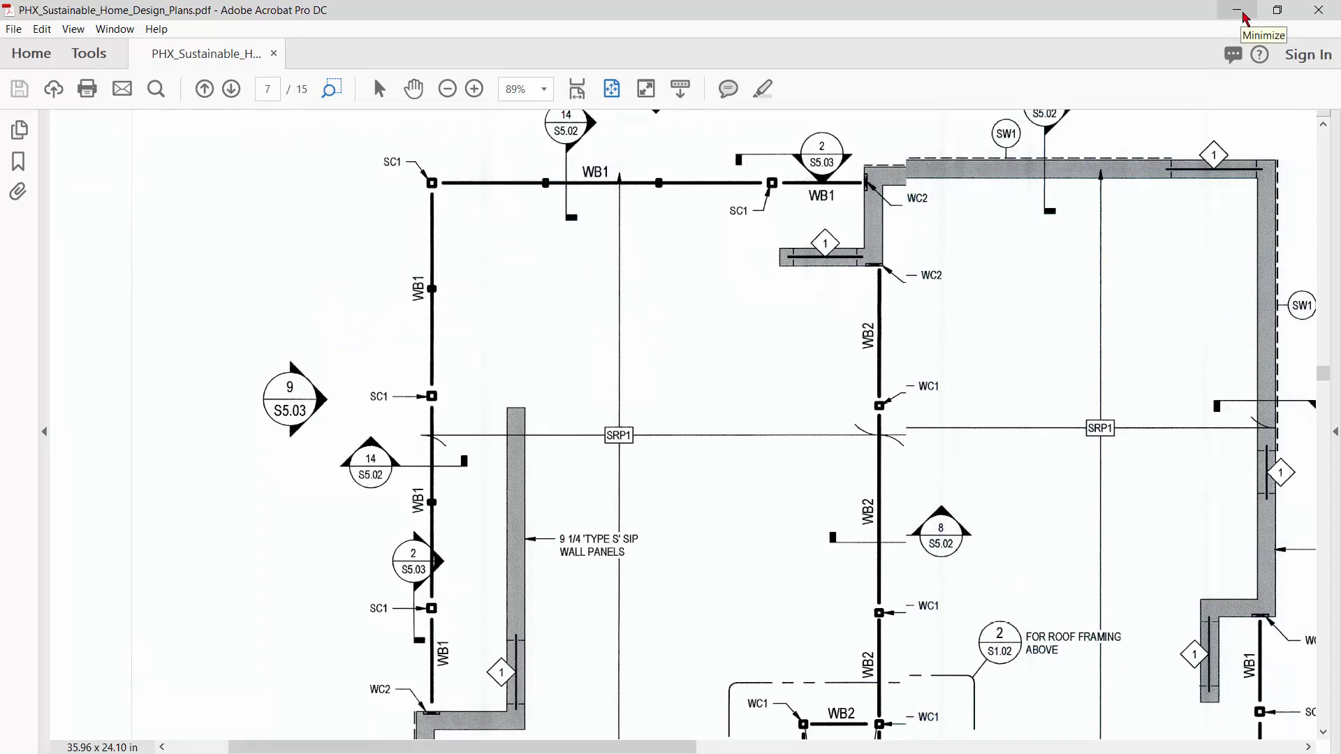
{"action": "left_click", "coordinate": [1245, 15]}
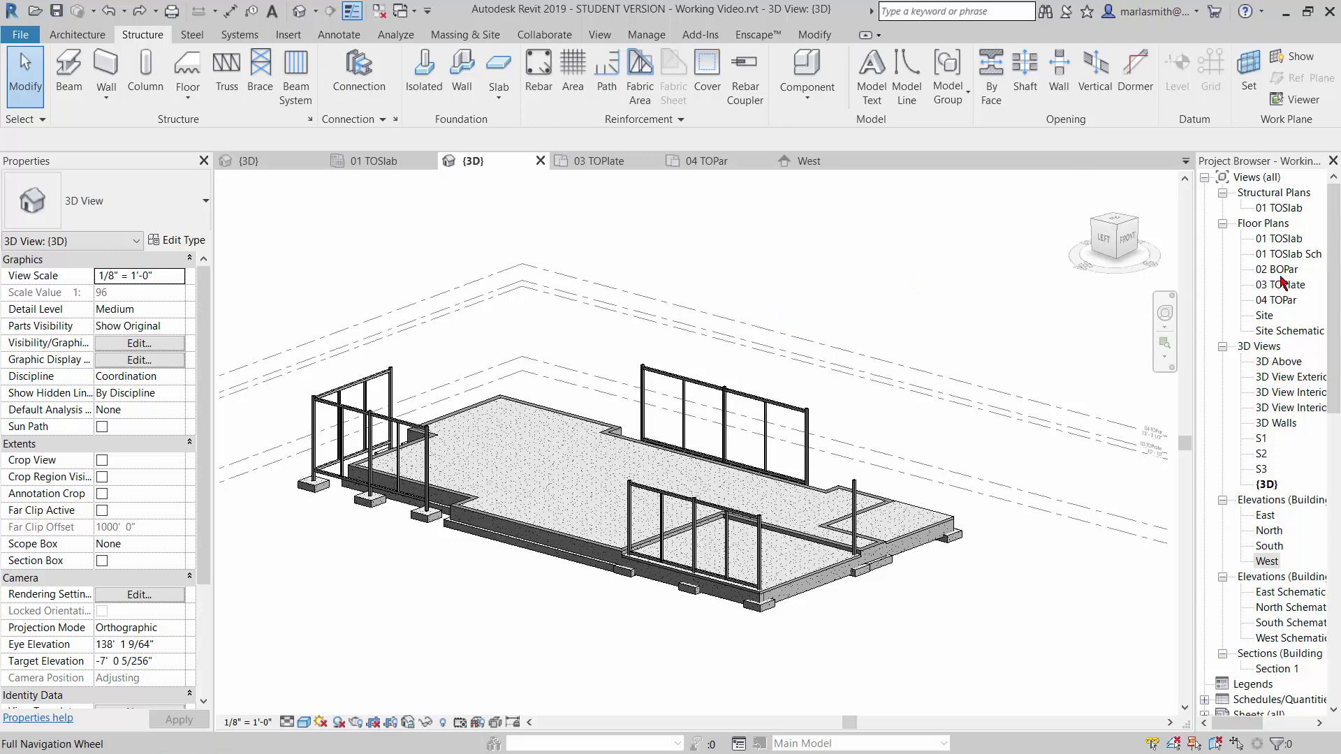
- Open the West elevation and verify level 03 TOPlate reads 10' - 10"
{"action": "double_click", "coordinate": [1269, 562]}
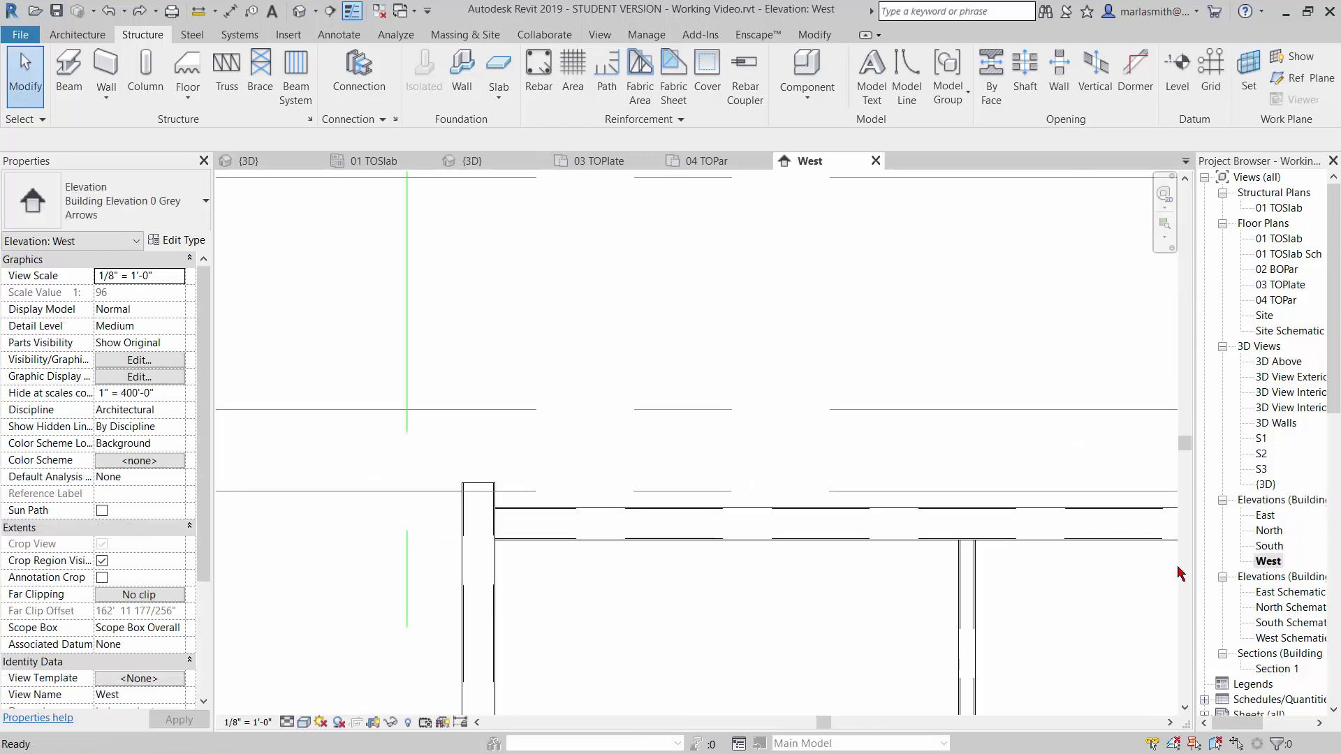
{"action": "scroll", "coordinate": [518, 442], "scroll_direction": "down", "scroll_amount": 3}
{"action": "scroll", "coordinate": [510, 434], "scroll_direction": "up", "scroll_amount": 2}
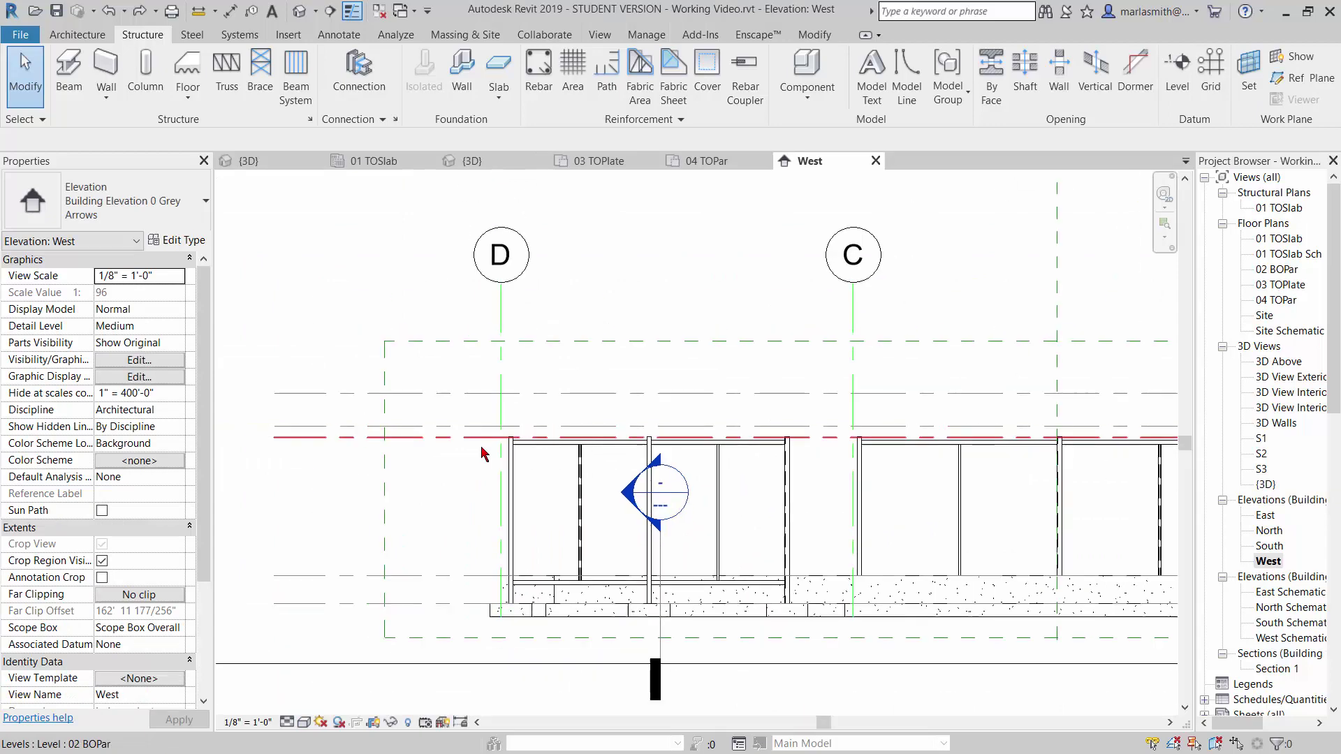
{"action": "scroll", "coordinate": [637, 422], "scroll_direction": "down", "scroll_amount": 2}
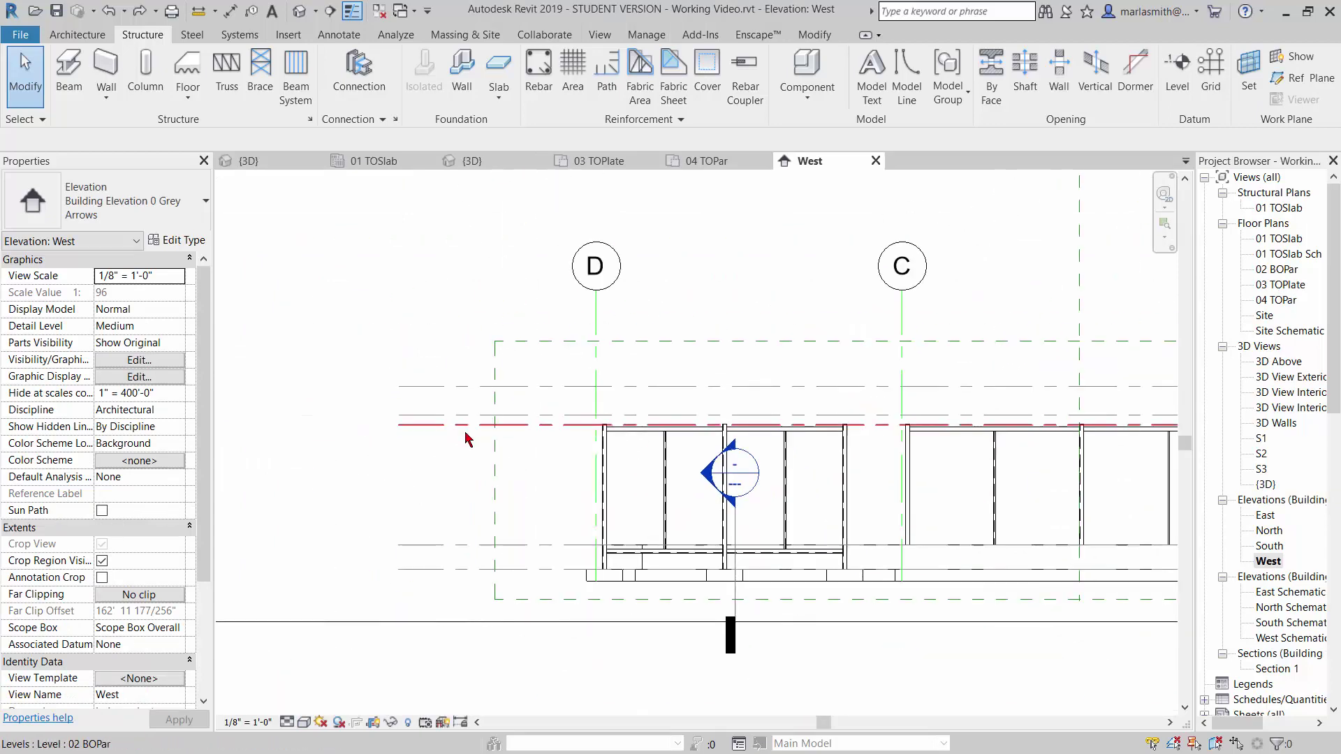
{"action": "left_click", "coordinate": [429, 415]}
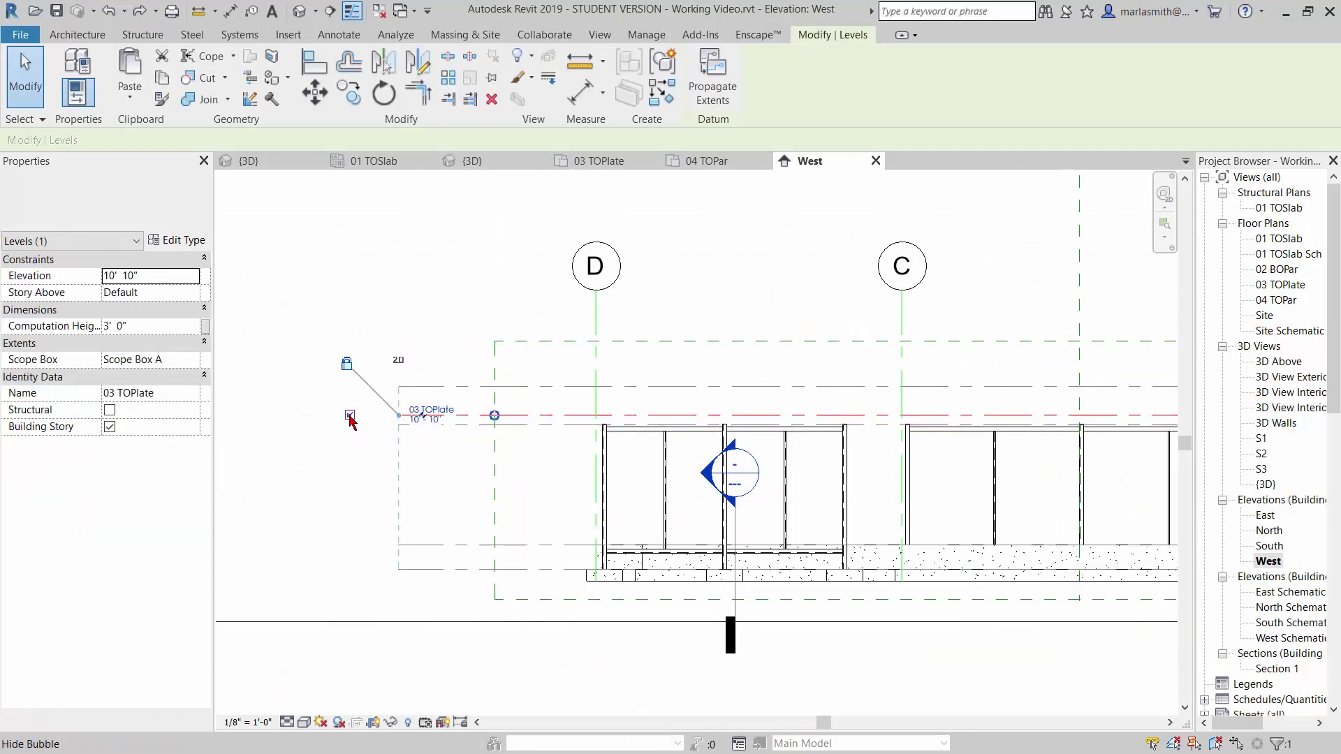
{"action": "left_click", "coordinate": [430, 454]}
{"action": "scroll", "coordinate": [442, 416], "scroll_direction": "up", "scroll_amount": 2}
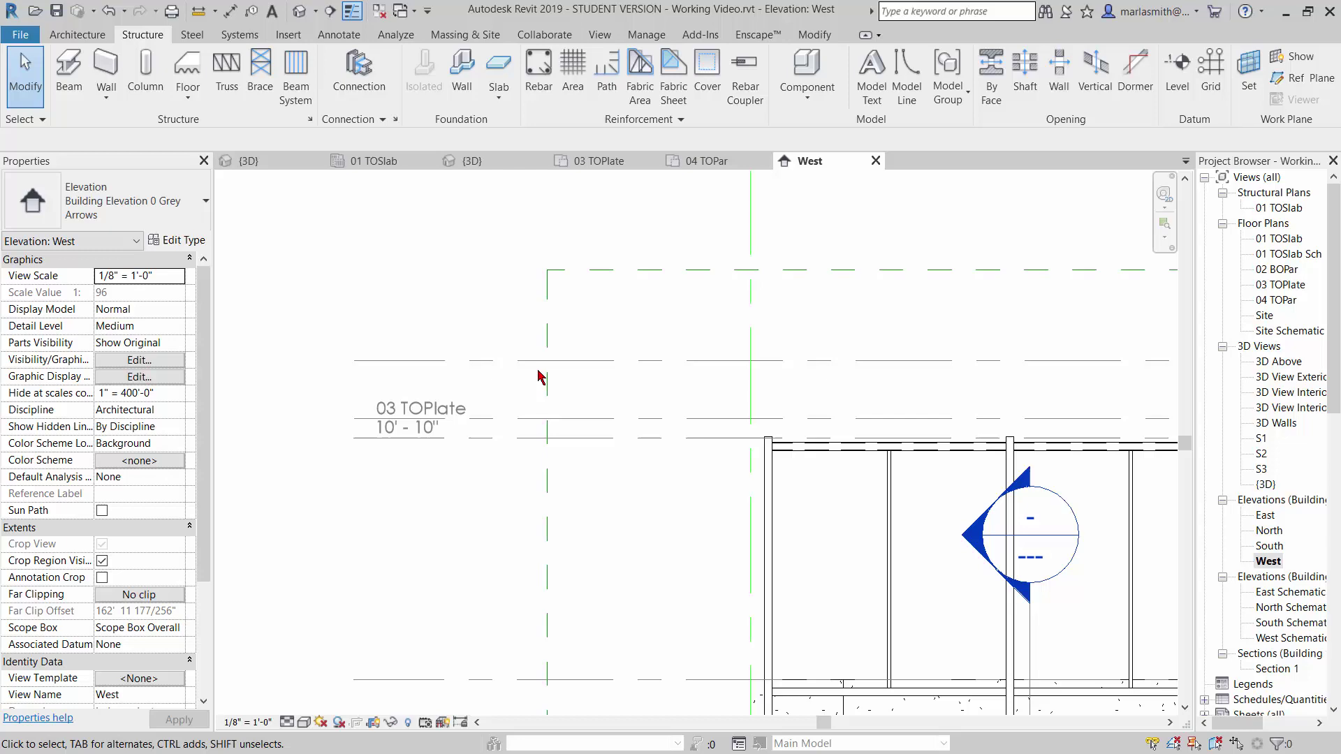
{"action": "scroll", "coordinate": [555, 521], "scroll_direction": "down", "scroll_amount": 5}
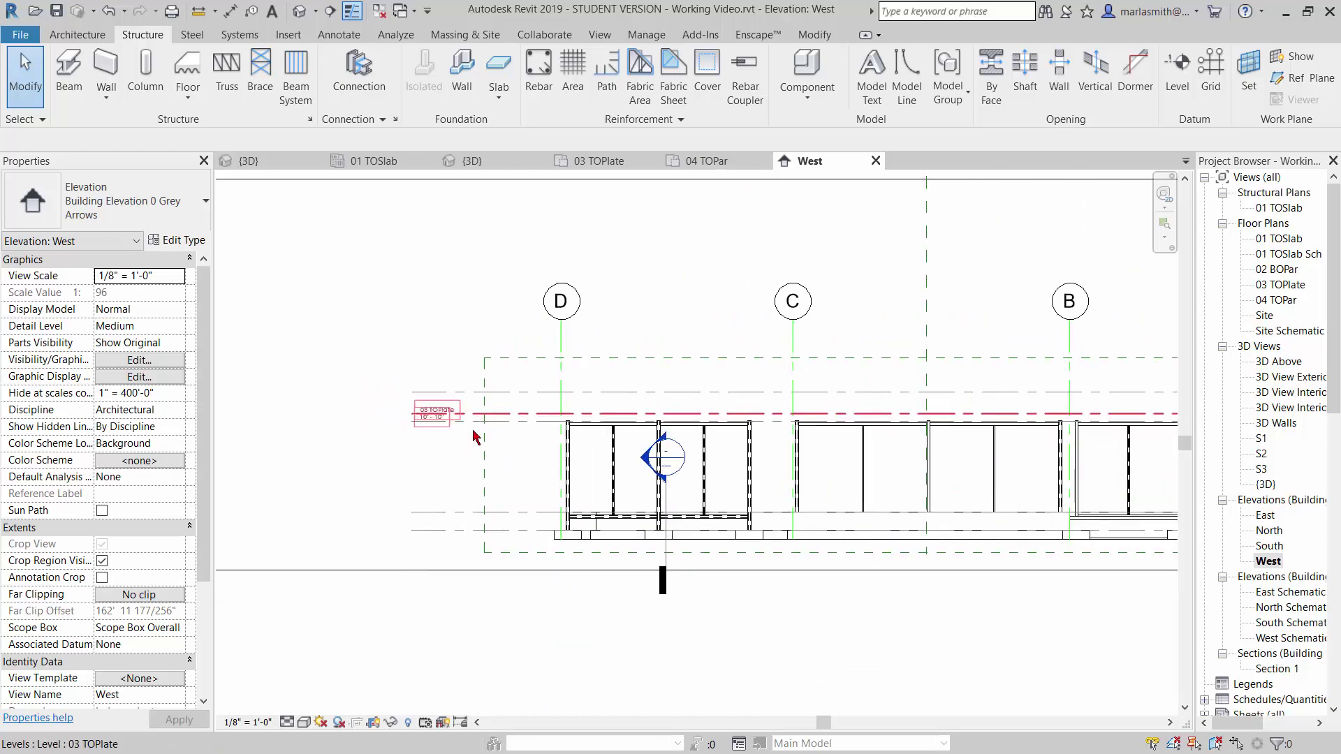
- Close the West and 04 TOPar views and switch to the 03 TOPlate floor plan
{"action": "left_click", "coordinate": [876, 161]}
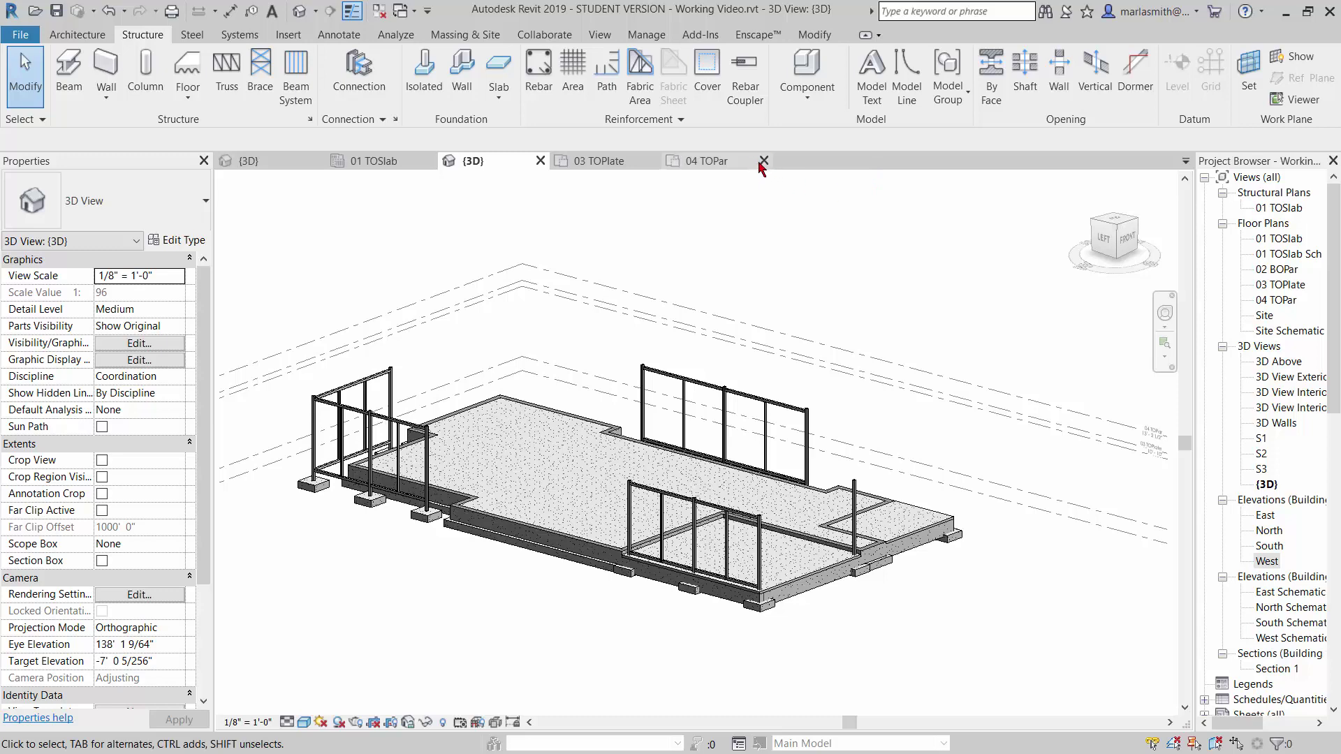
{"action": "left_click", "coordinate": [765, 161]}
{"action": "left_click", "coordinate": [601, 164]}
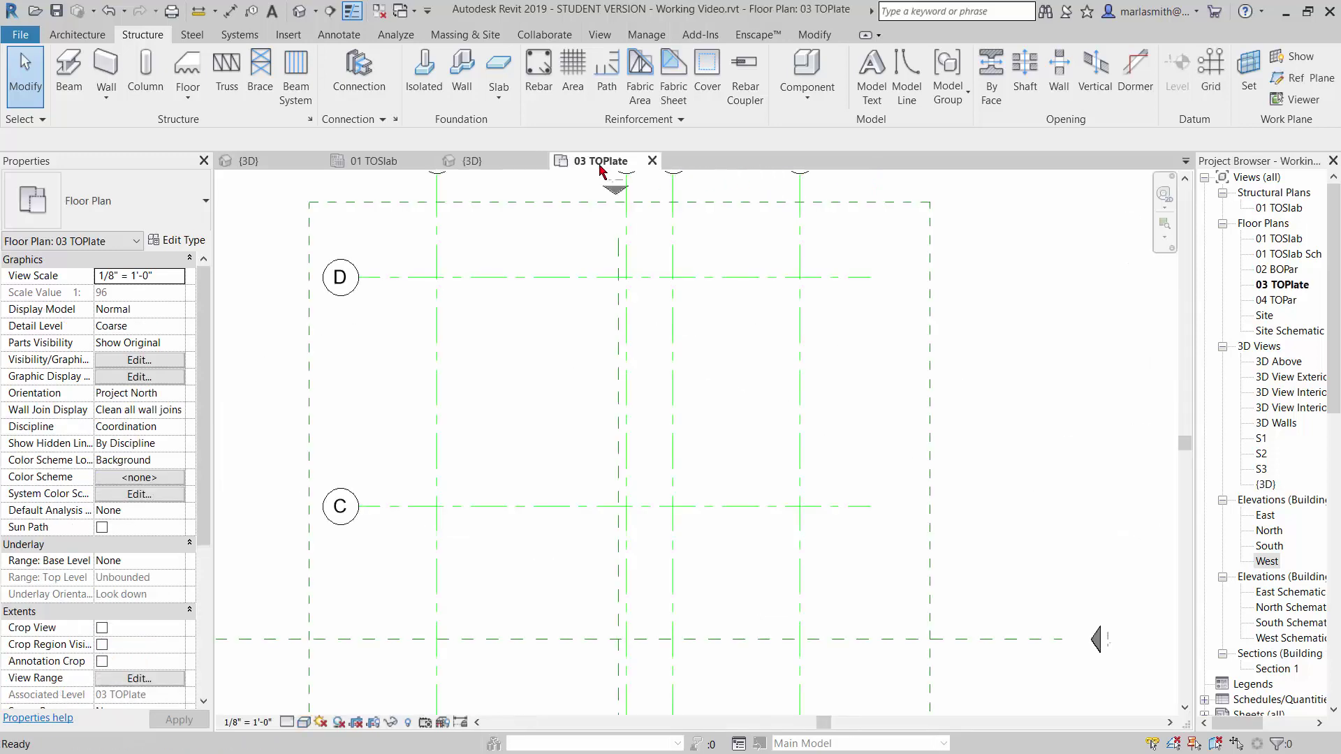
{"action": "scroll", "coordinate": [629, 354], "scroll_direction": "down", "scroll_amount": 3}
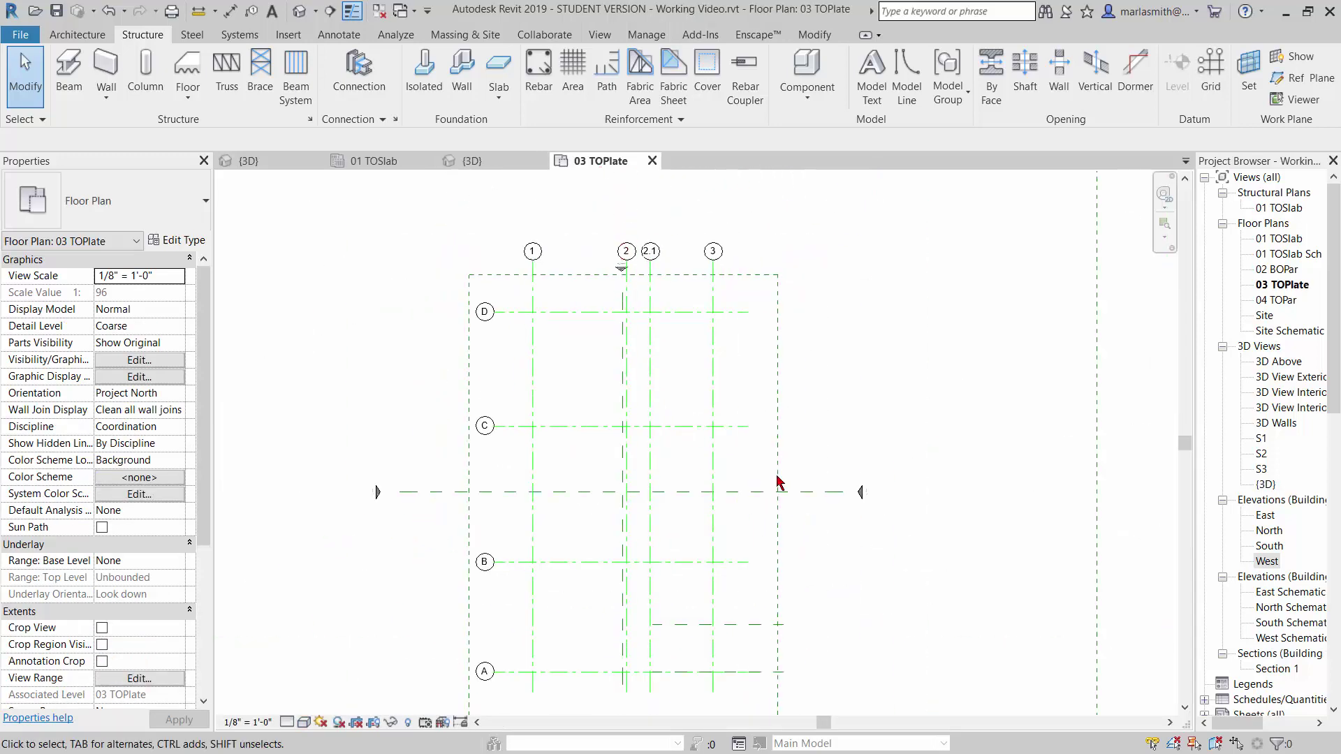
- Set the plan's view range Bottom and View Depth to Unlimited
{"action": "left_click", "coordinate": [139, 681]}
{"action": "left_click", "coordinate": [625, 360]}
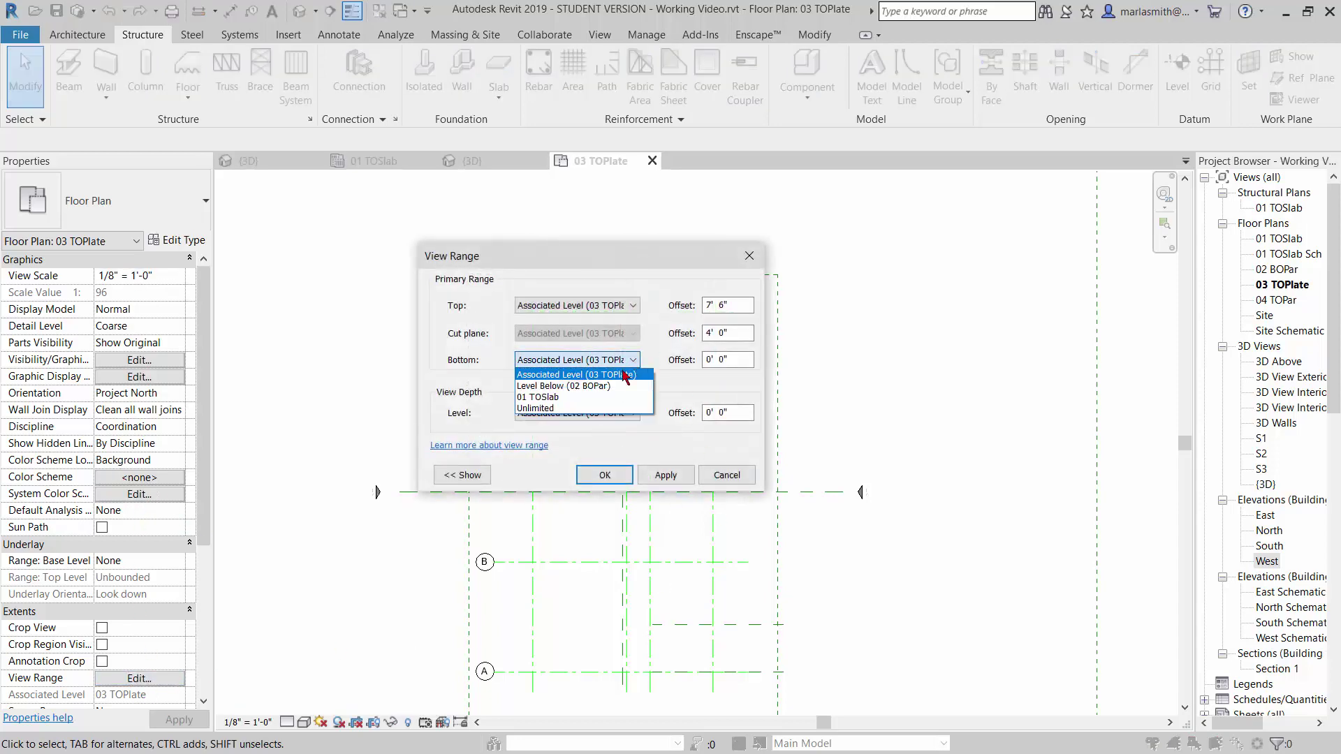
{"action": "left_click", "coordinate": [611, 408]}
{"action": "left_click", "coordinate": [608, 413]}
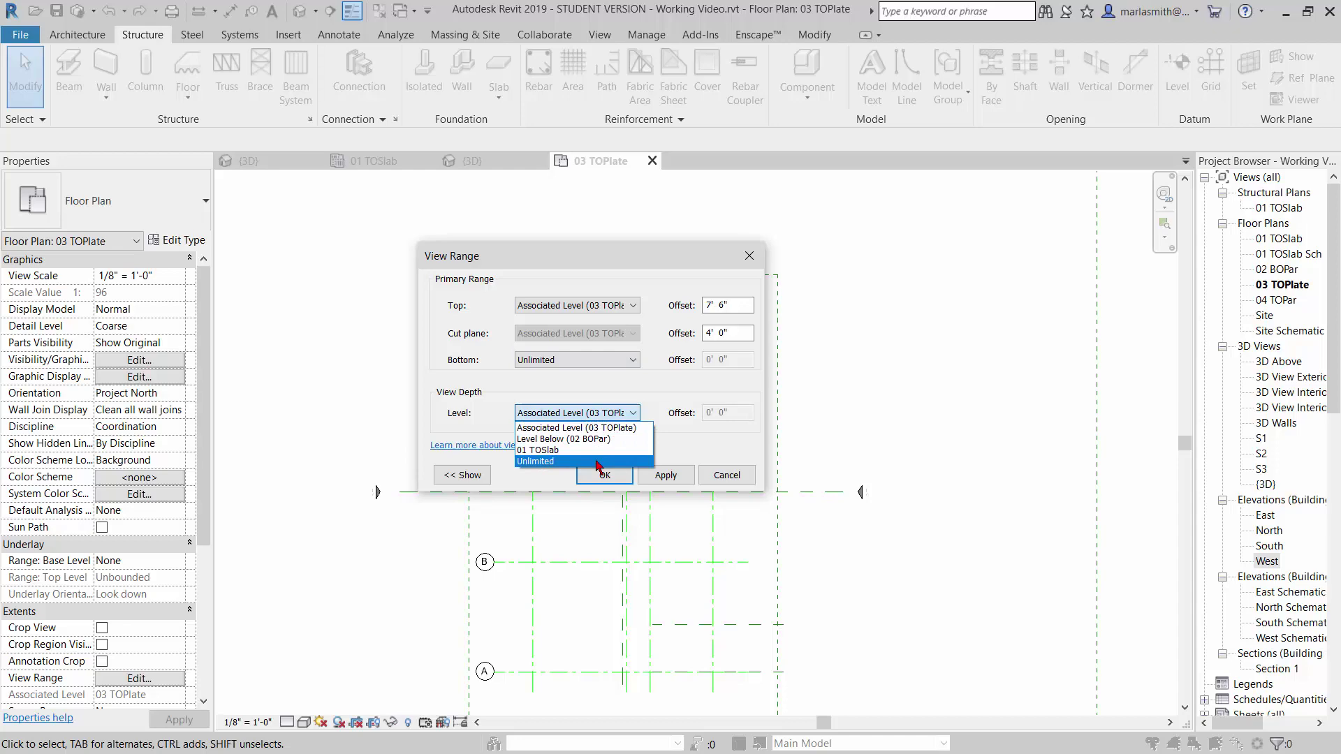
{"action": "left_click", "coordinate": [597, 461]}
{"action": "left_click", "coordinate": [605, 475]}
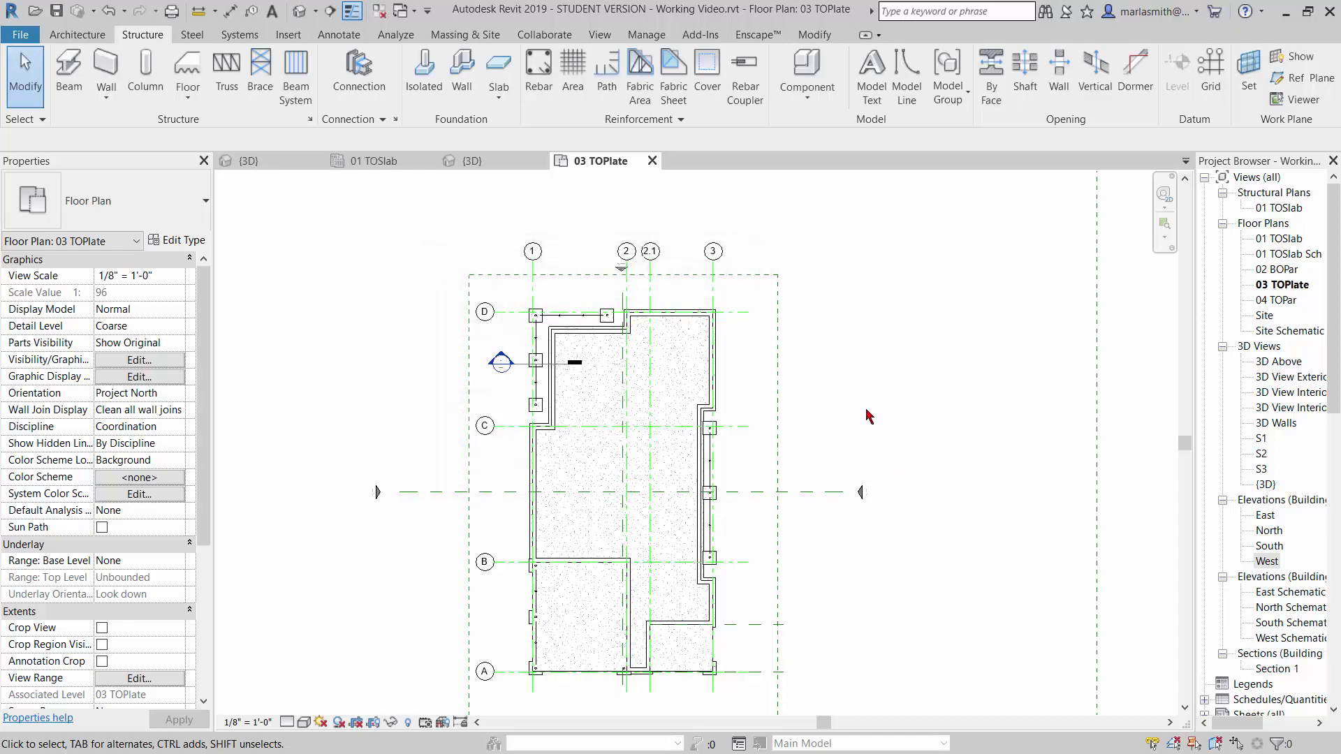
{"action": "scroll", "coordinate": [607, 343], "scroll_direction": "up", "scroll_amount": 2}
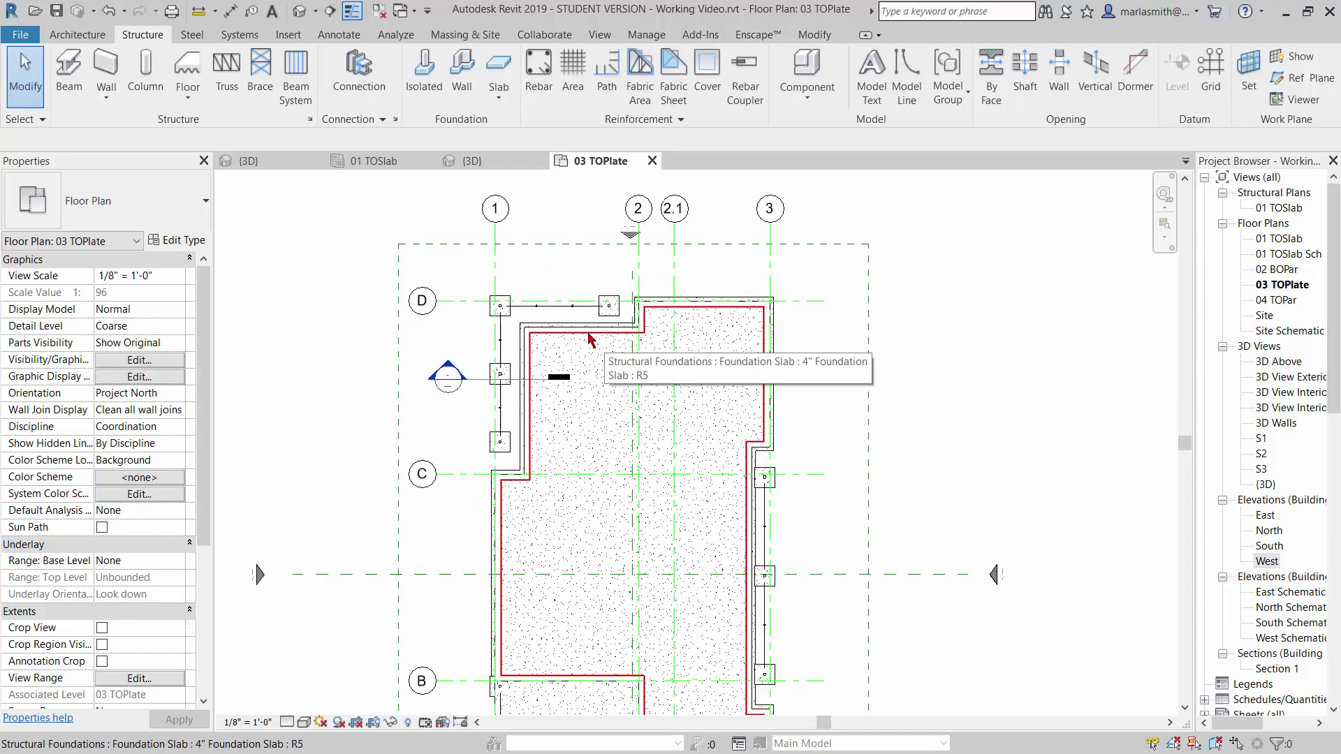
{"action": "scroll", "coordinate": [508, 311], "scroll_direction": "up", "scroll_amount": 2}
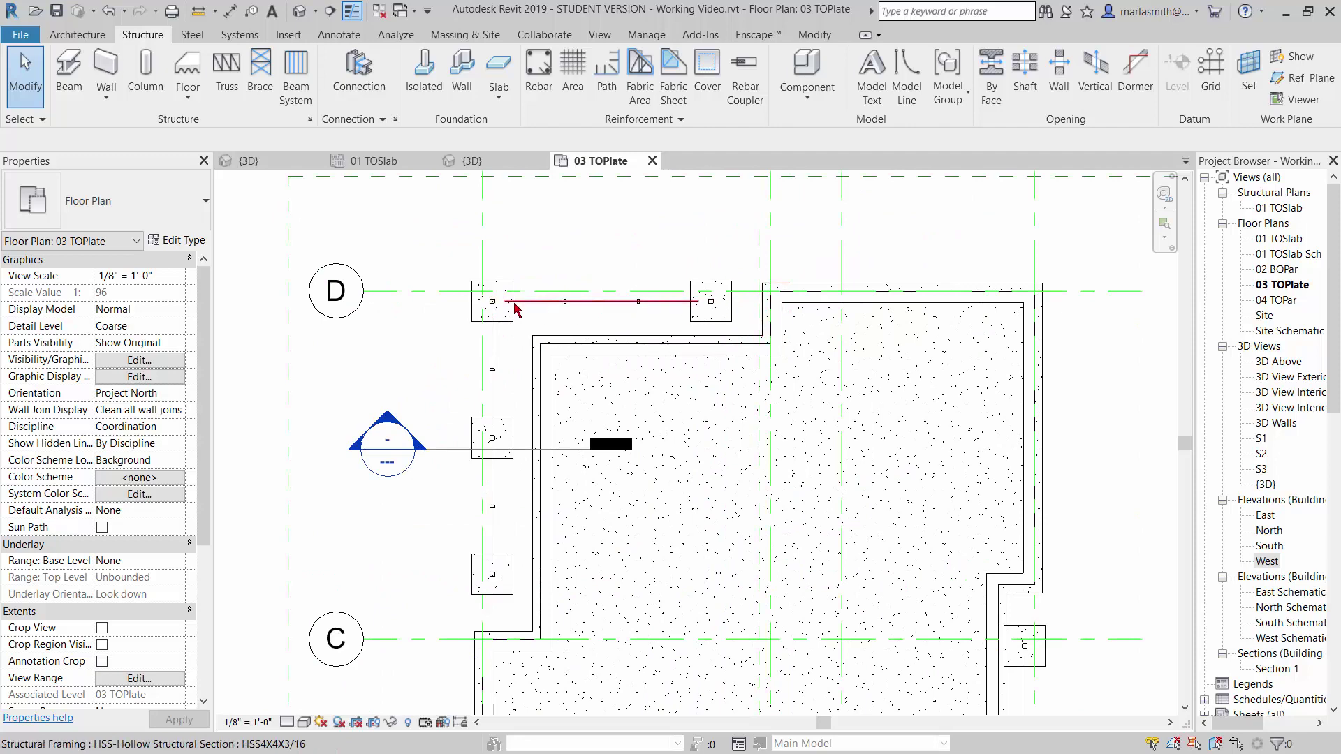
- Start a beam and browse to US Imperial > Structural Framing > Wood > LVL-Laminated Veneer Lumber.rfa
{"action": "left_click", "coordinate": [82, 91]}
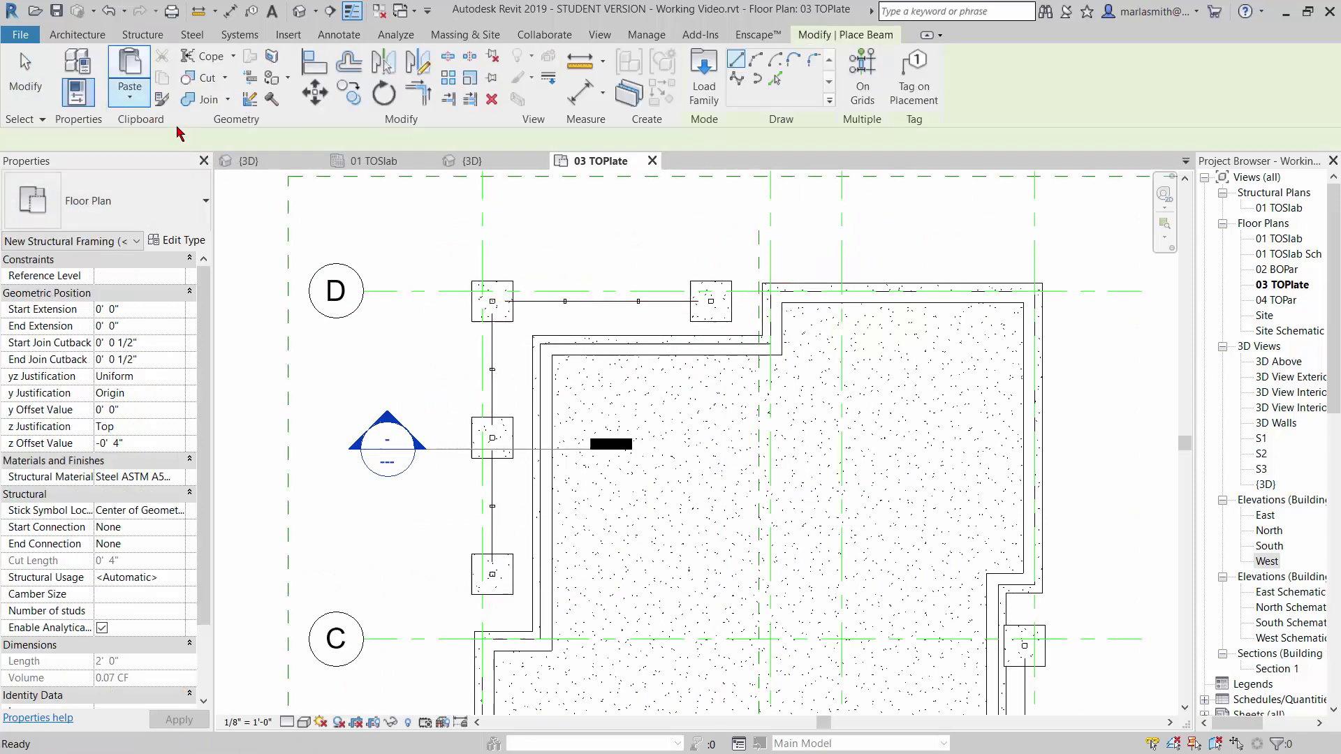
{"action": "left_click", "coordinate": [719, 100]}
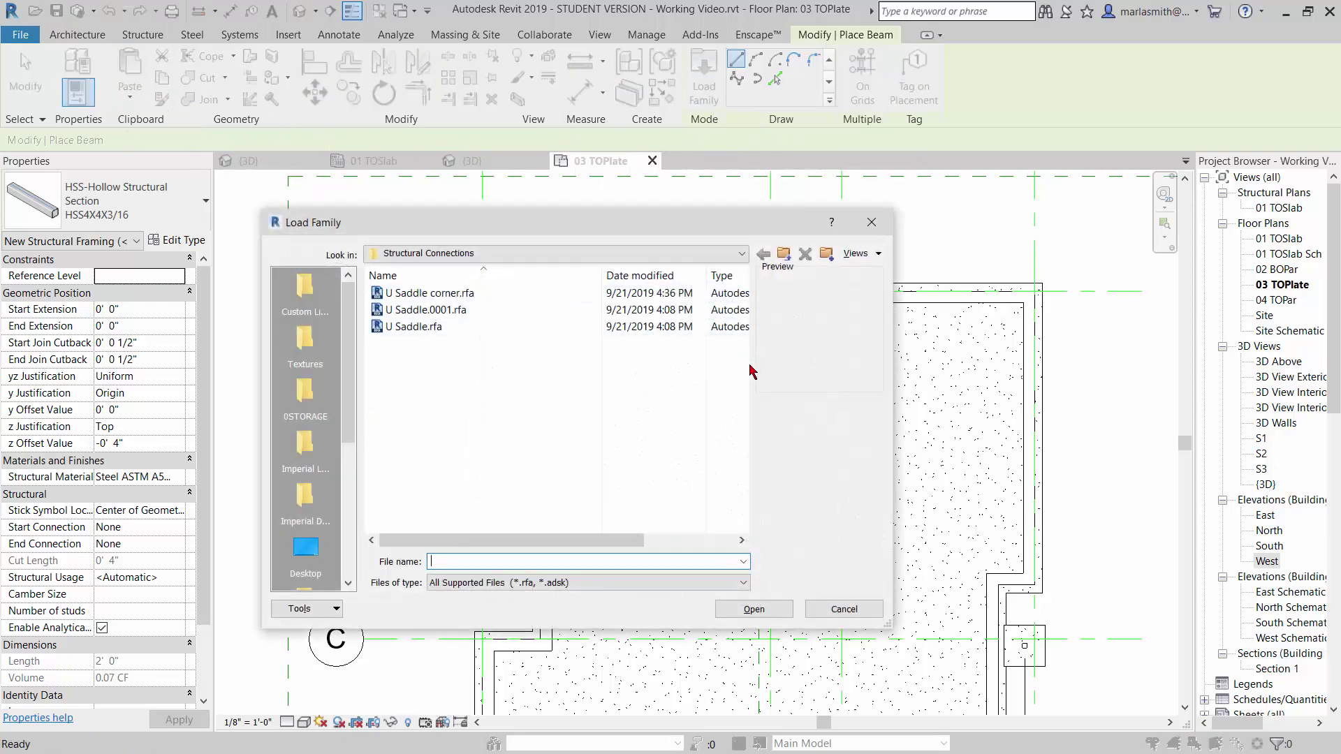
{"action": "left_click", "coordinate": [782, 256]}
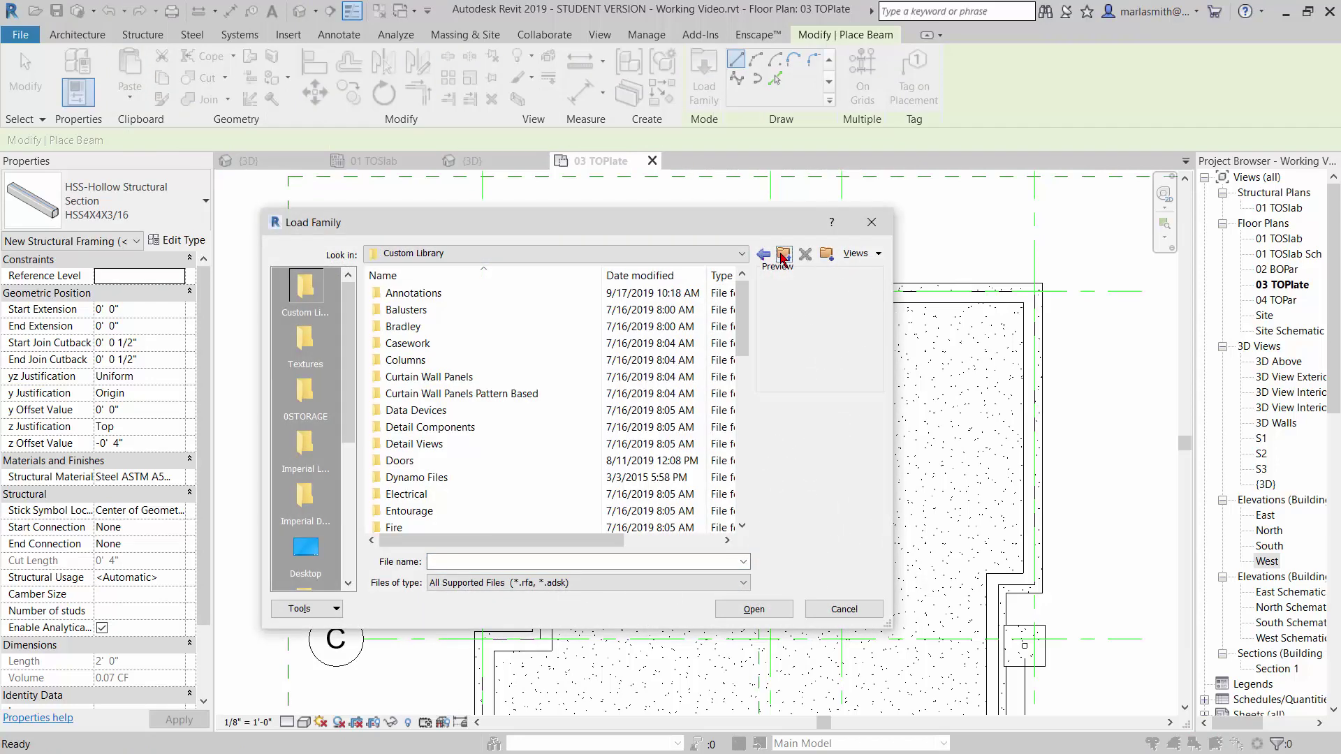
{"action": "left_click", "coordinate": [782, 256]}
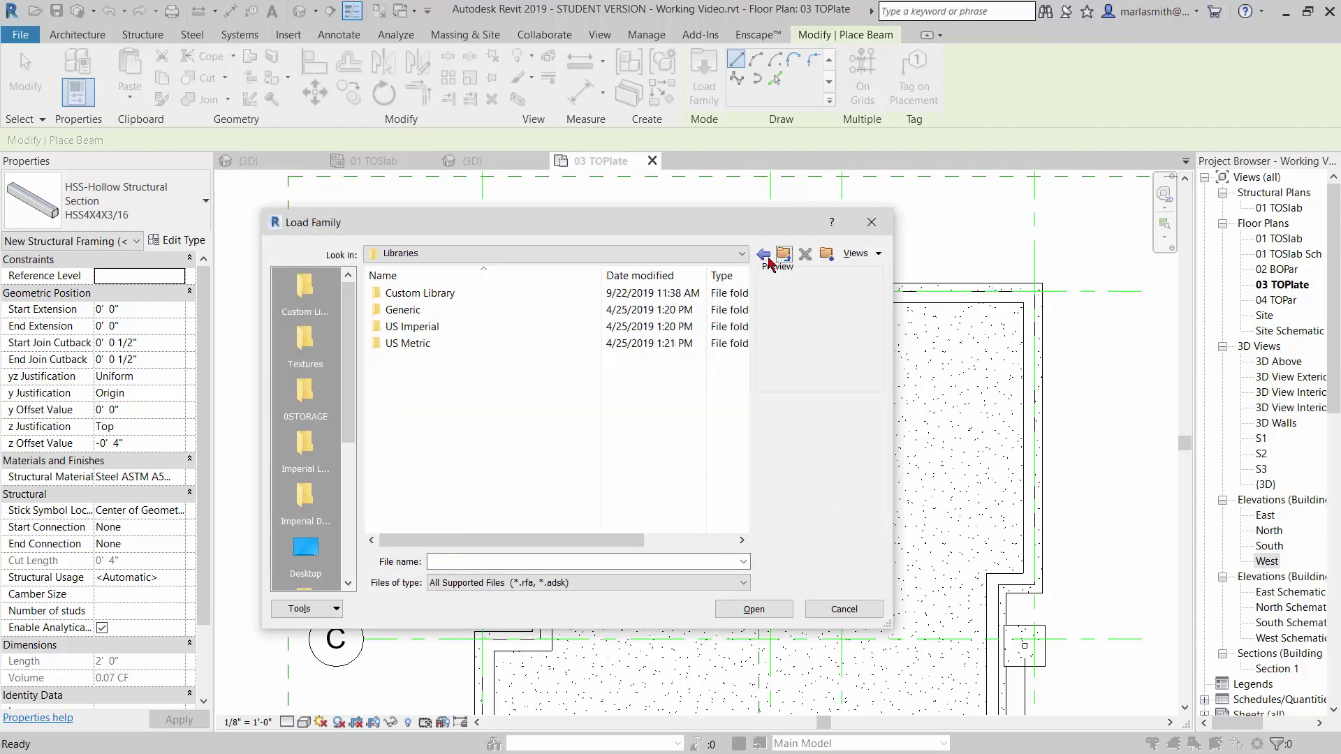
{"action": "left_click", "coordinate": [305, 444]}
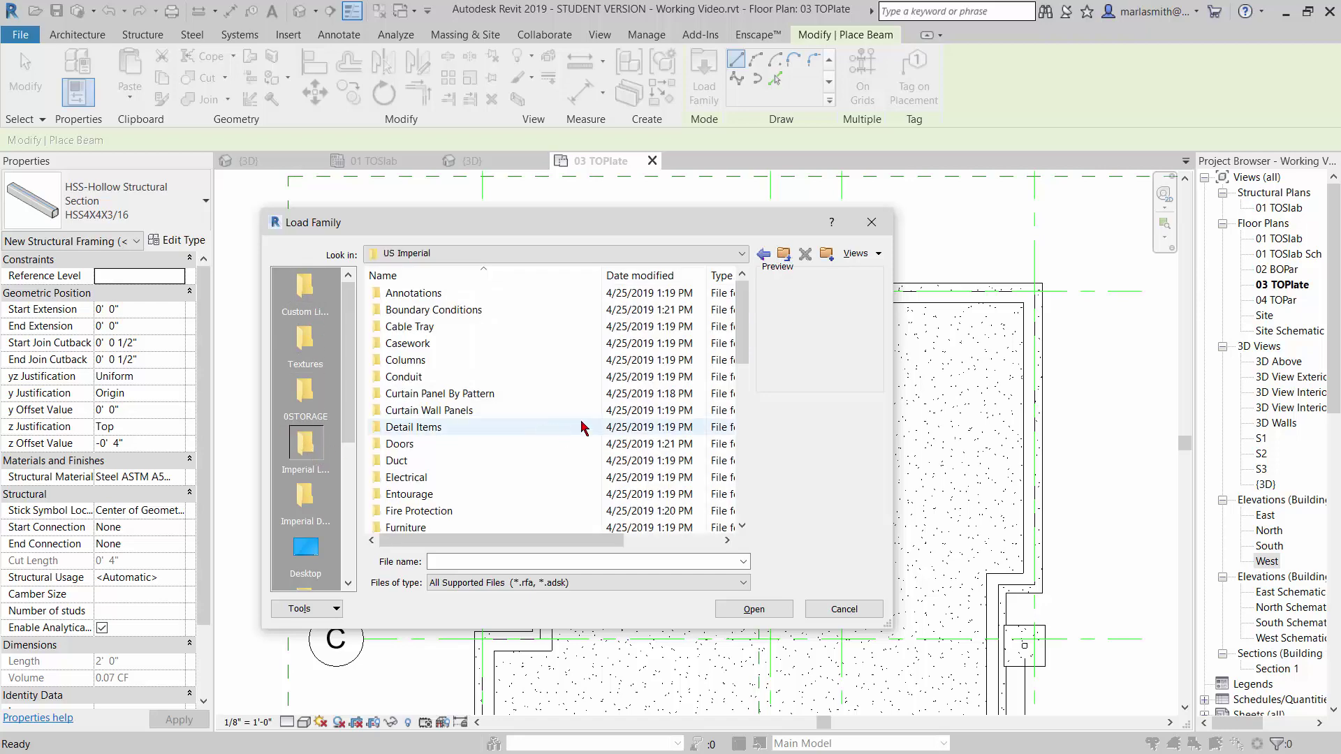
{"action": "left_click_drag", "start_coordinate": [742, 313], "coordinate": [742, 466]}
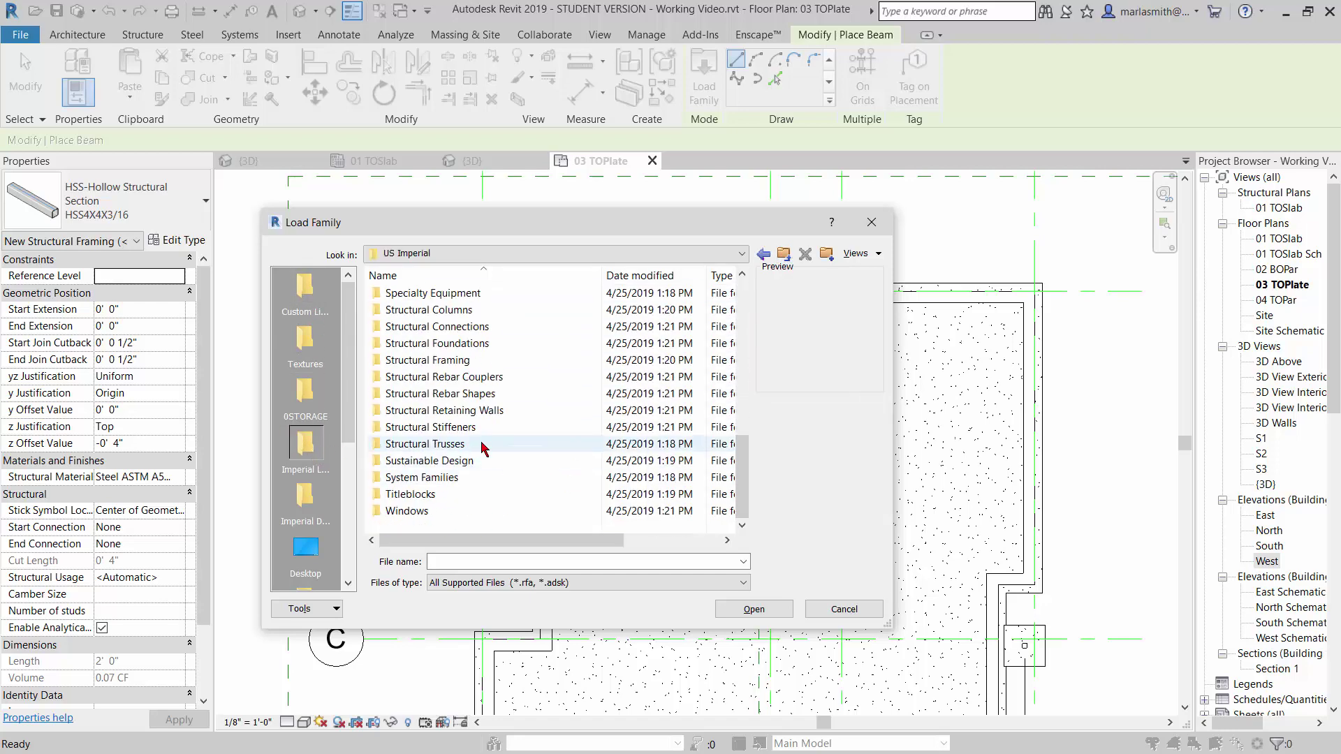
{"action": "double_click", "coordinate": [447, 361]}
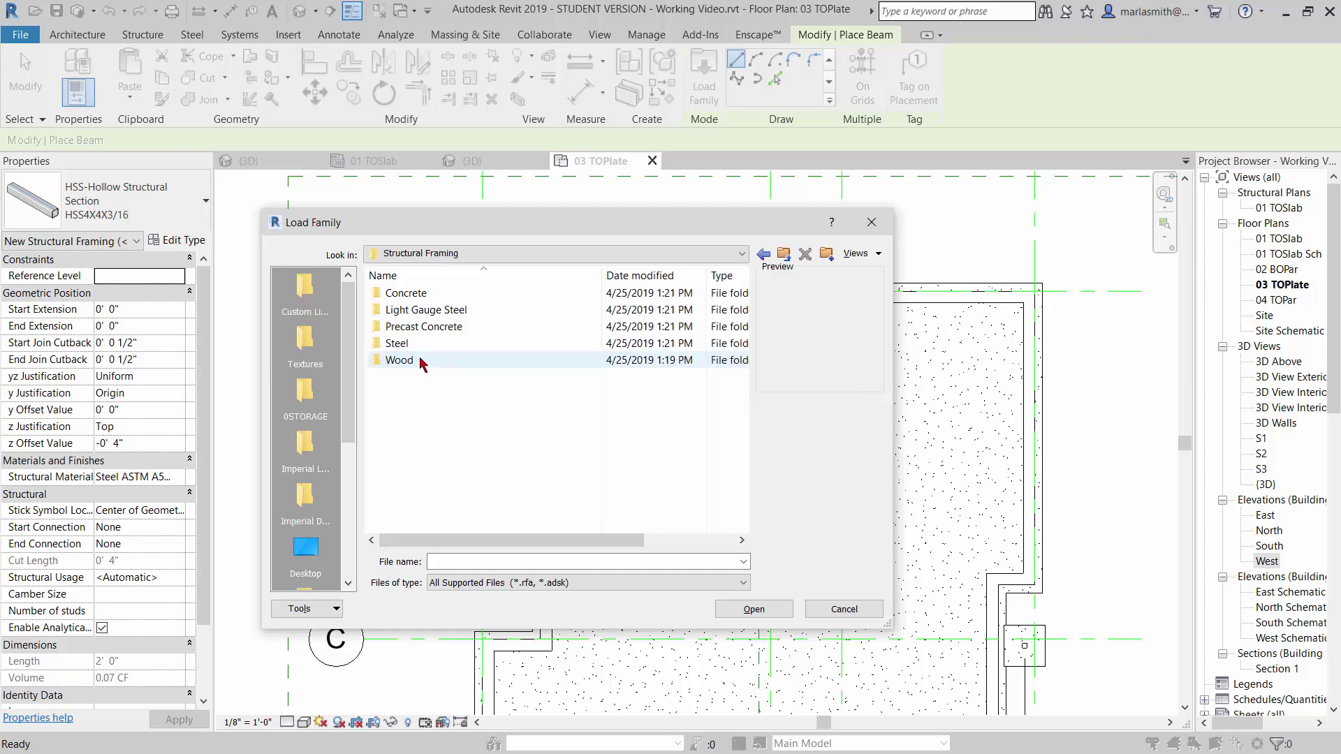
{"action": "double_click", "coordinate": [422, 360]}
{"action": "left_click", "coordinate": [444, 345]}
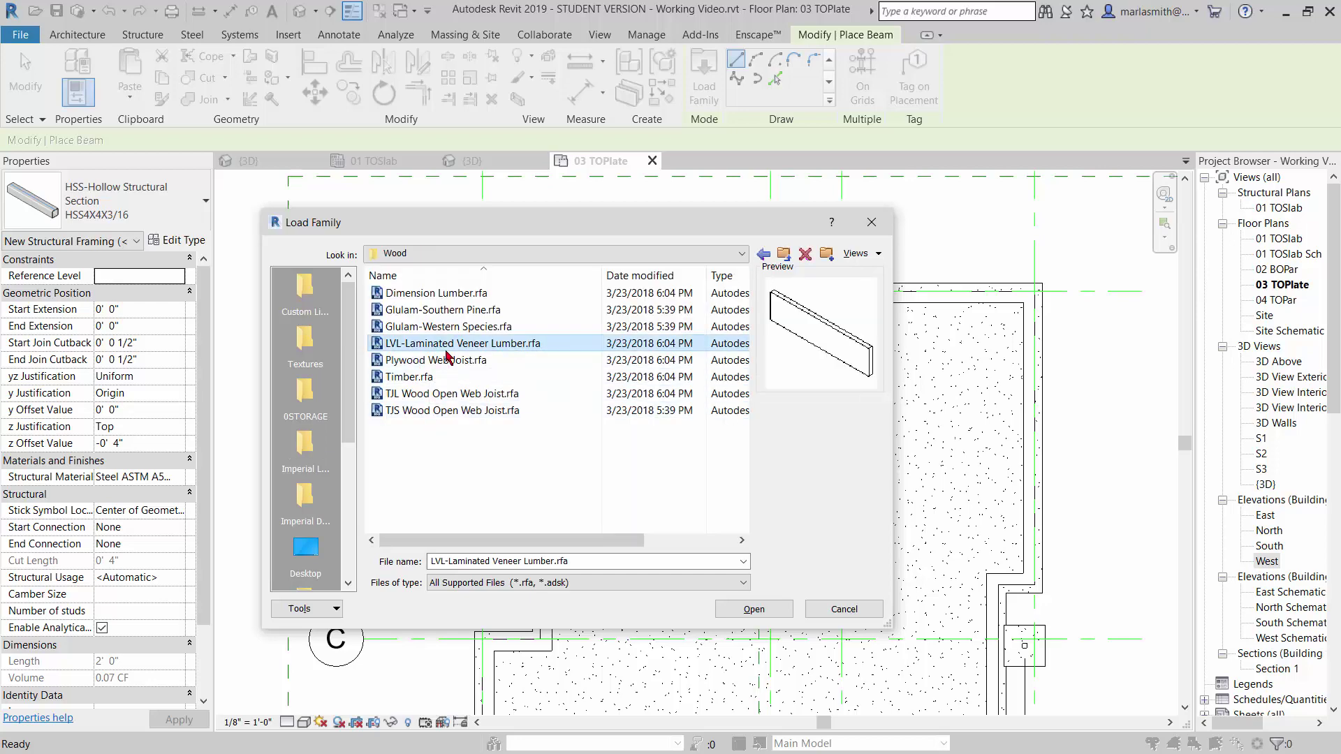
- Load the LVL family and pick the LVL-Laminated Veneer Lumber (2)1 3/4x14 beam type
{"action": "left_click", "coordinate": [752, 609]}
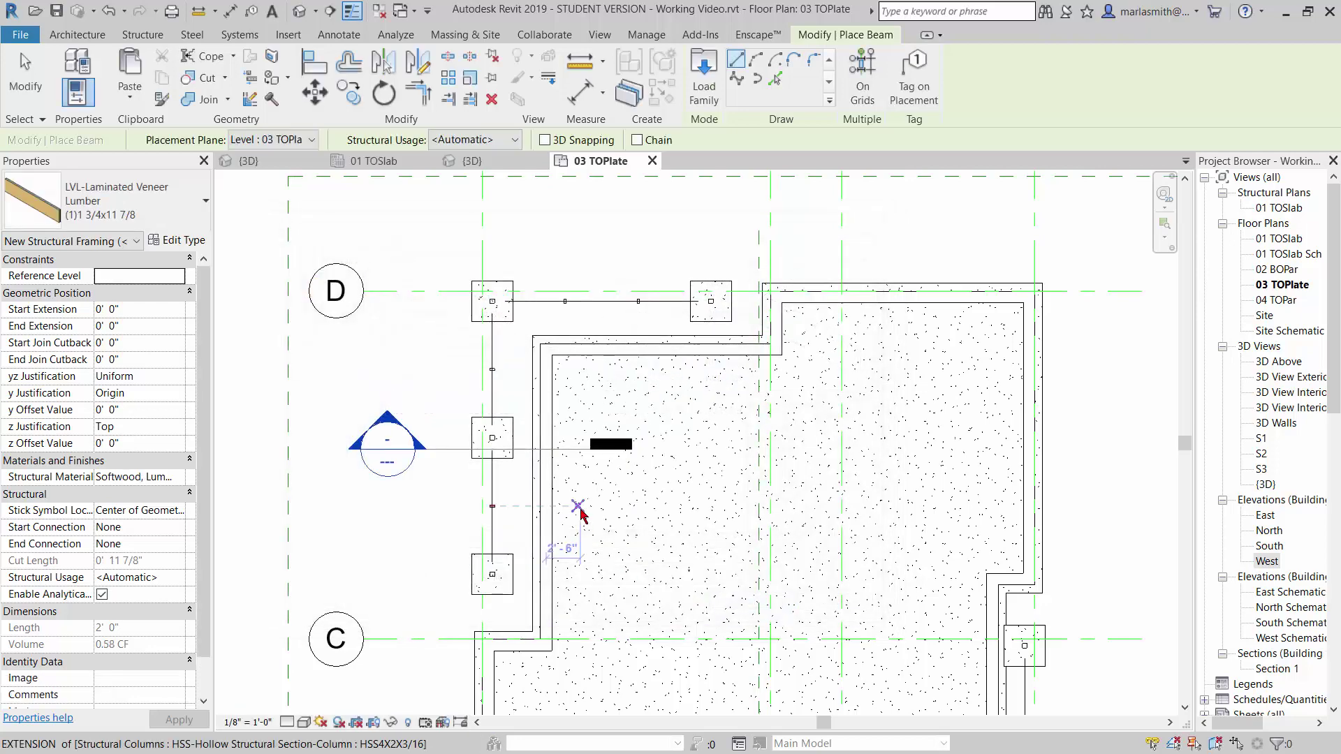
{"action": "left_click", "coordinate": [179, 229]}
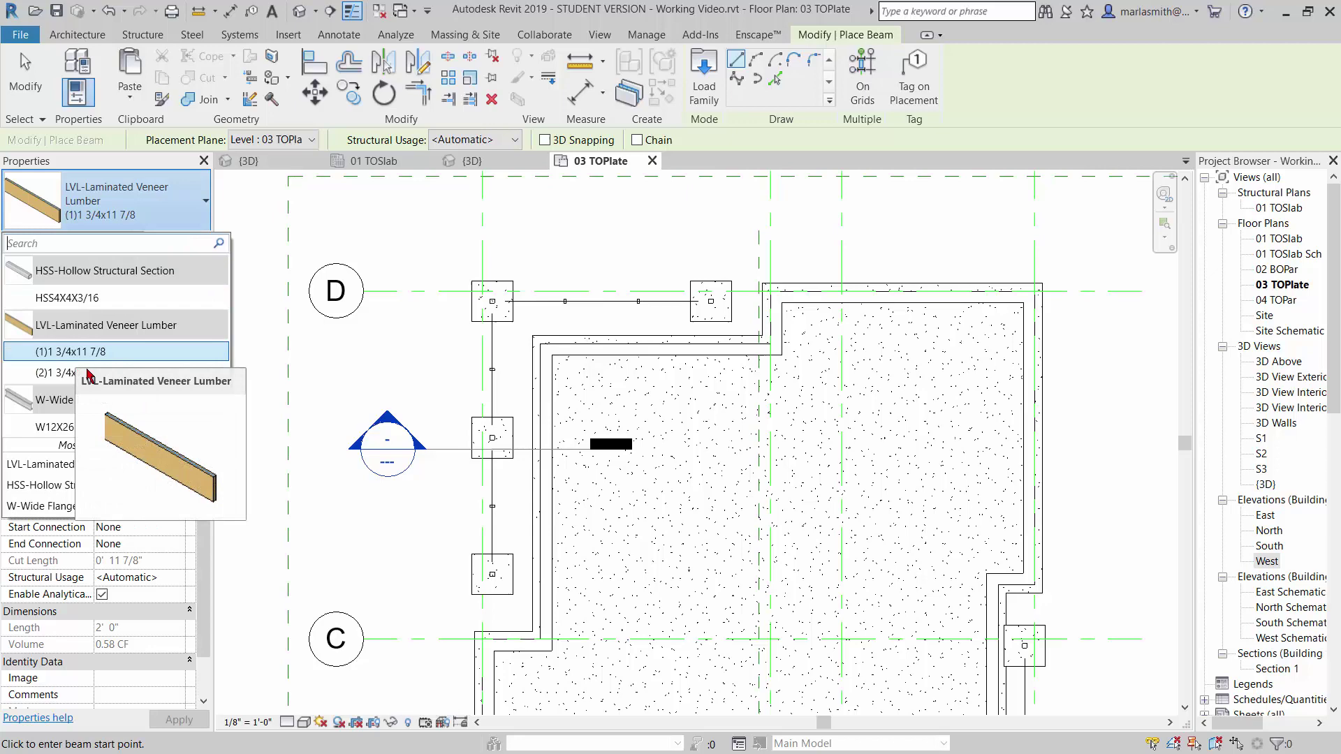
{"action": "mouse_move", "coordinate": [74, 379]}
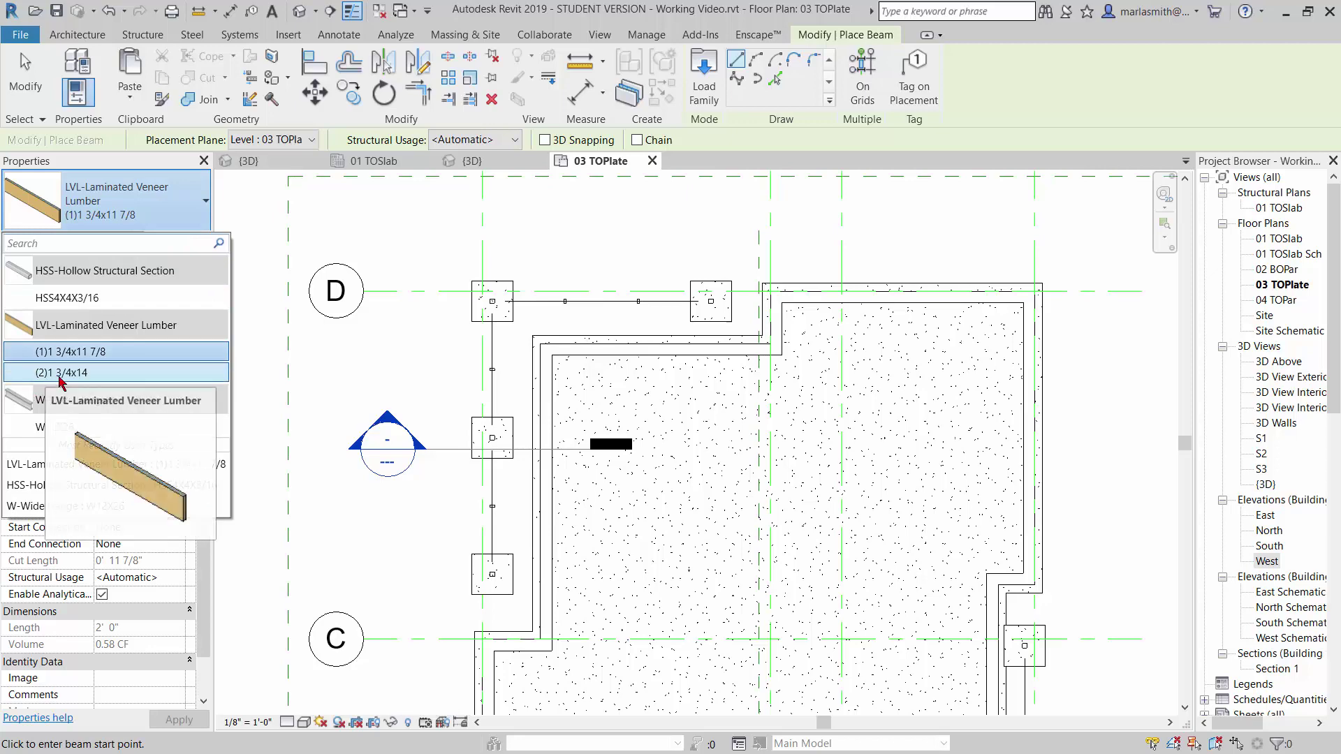
{"action": "left_click", "coordinate": [98, 373]}
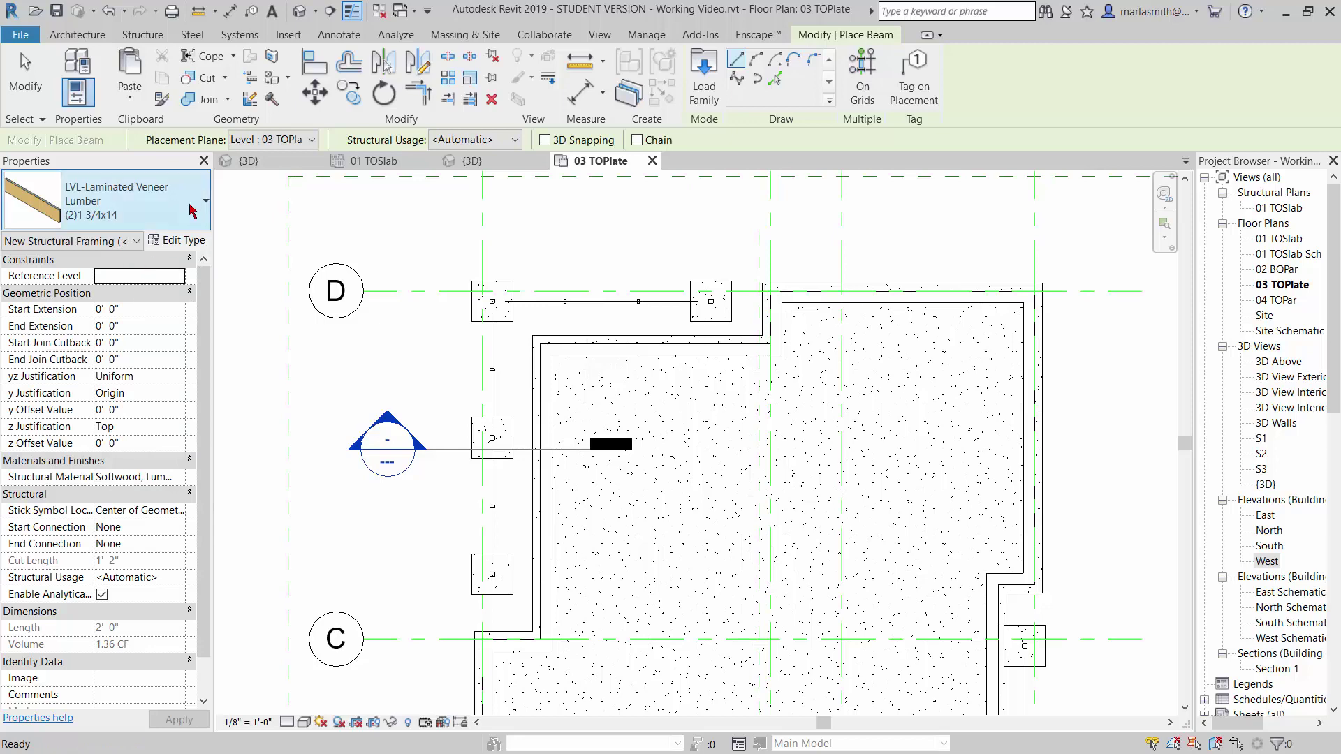
- Duplicate the LVL type as (2)1 3/4x20 and give it a 20-inch depth d
{"action": "left_click", "coordinate": [183, 243]}
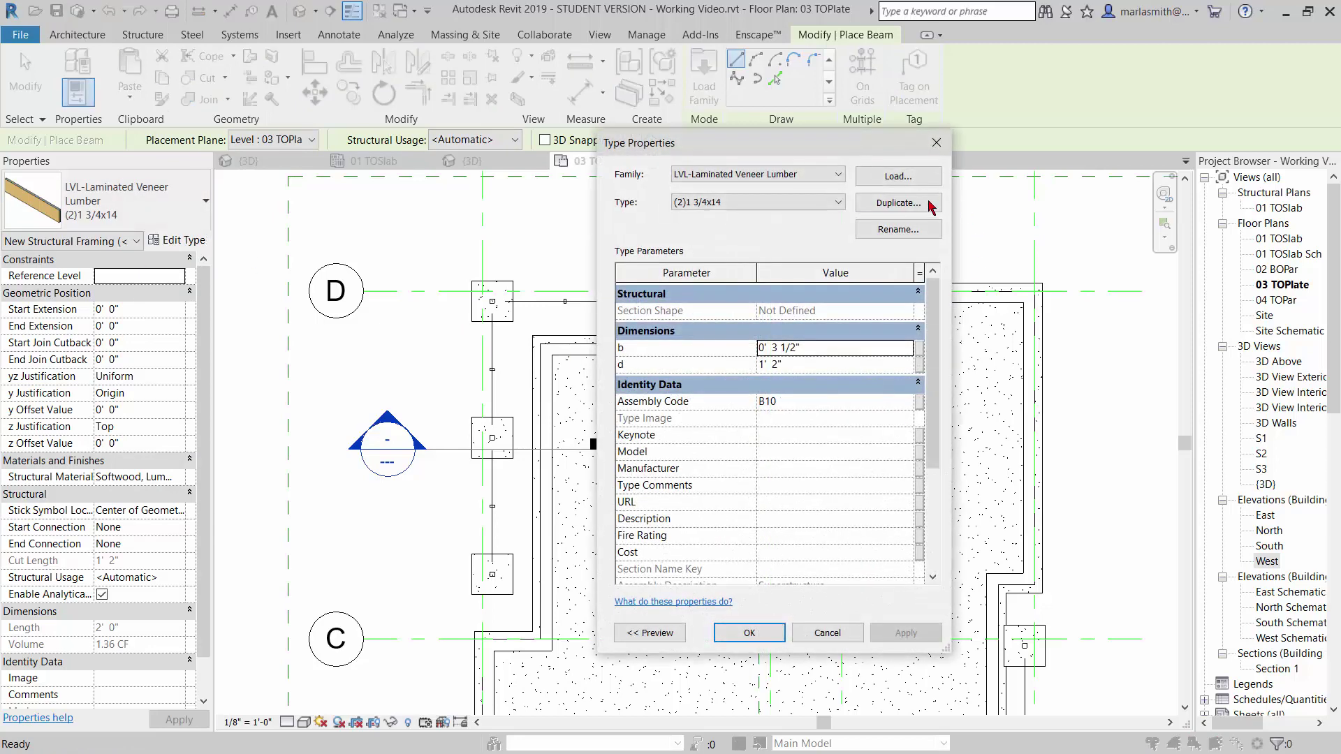
{"action": "left_click", "coordinate": [930, 203]}
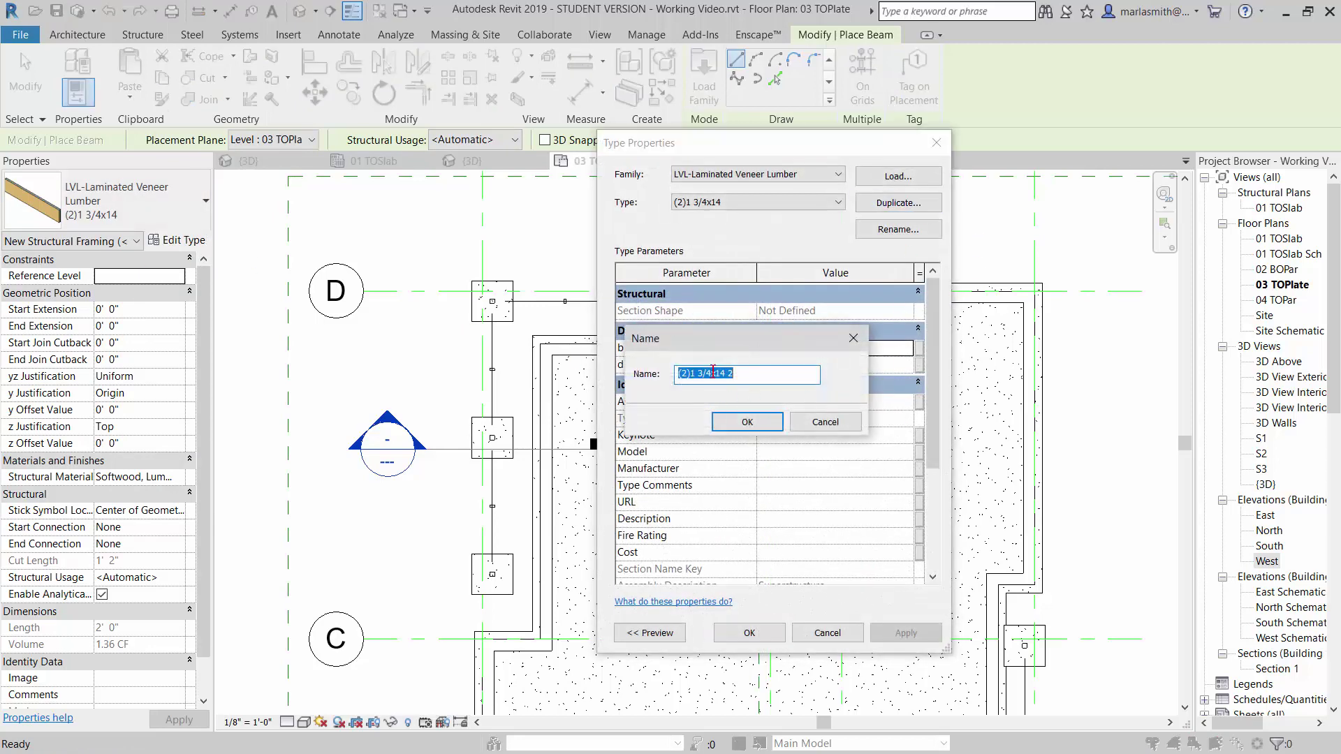
{"action": "left_click", "coordinate": [733, 373]}
{"action": "type", "text": "20"}
{"action": "left_click", "coordinate": [745, 421]}
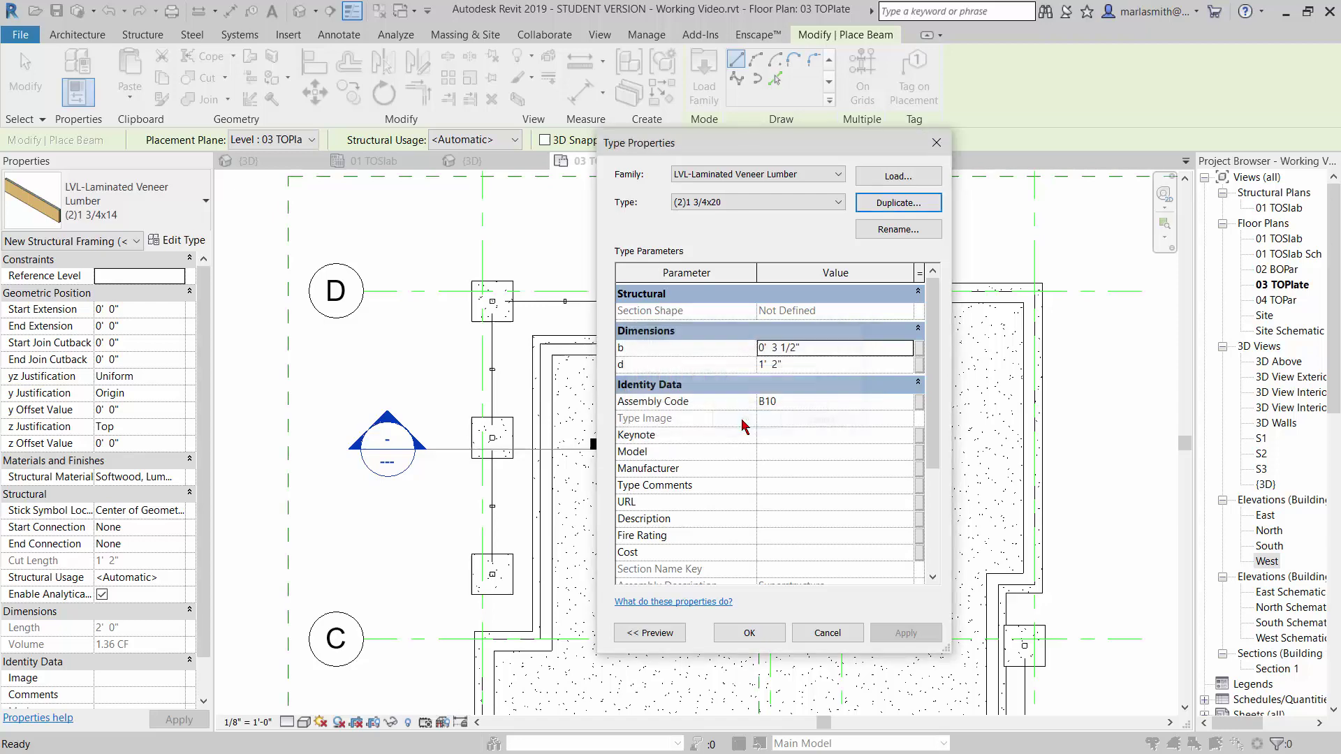
{"action": "left_click", "coordinate": [791, 366]}
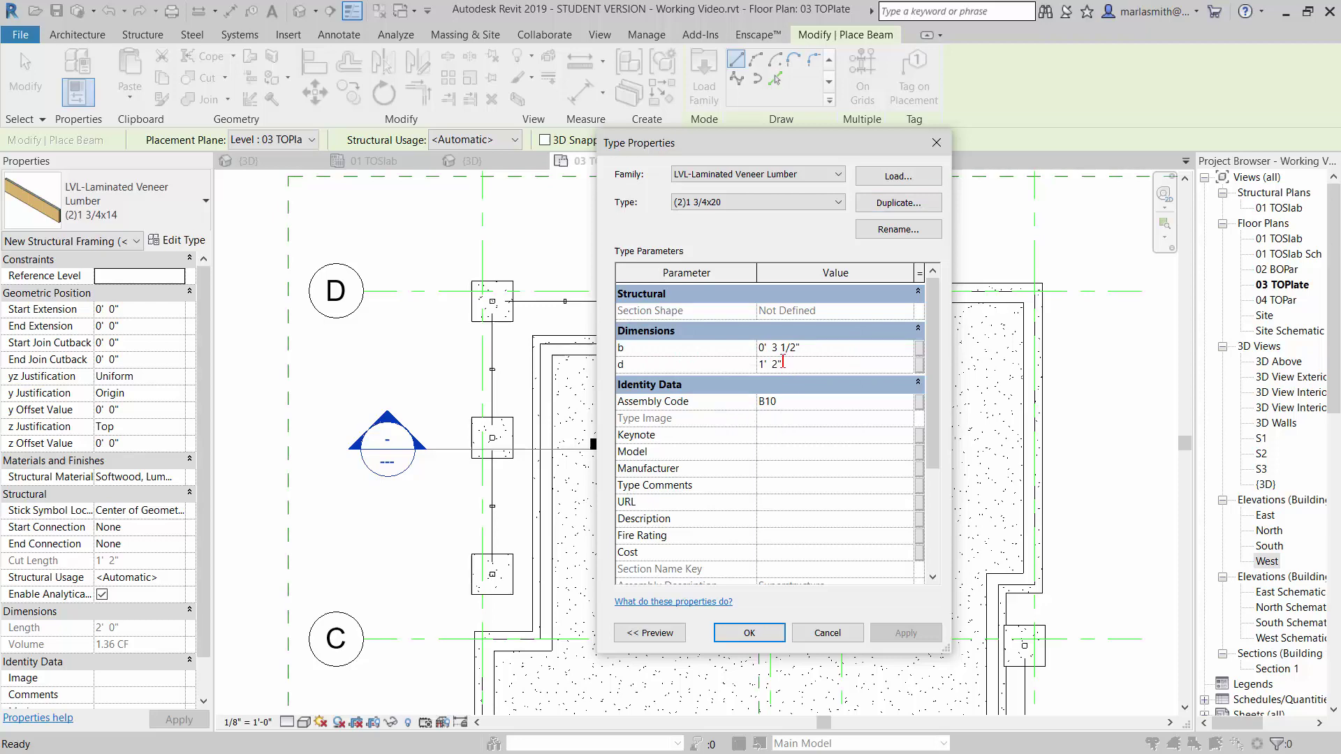
{"action": "left_click_drag", "start_coordinate": [783, 362], "coordinate": [730, 365]}
{"action": "type", "text": "2'  0\""}
{"action": "left_click", "coordinate": [752, 633]}
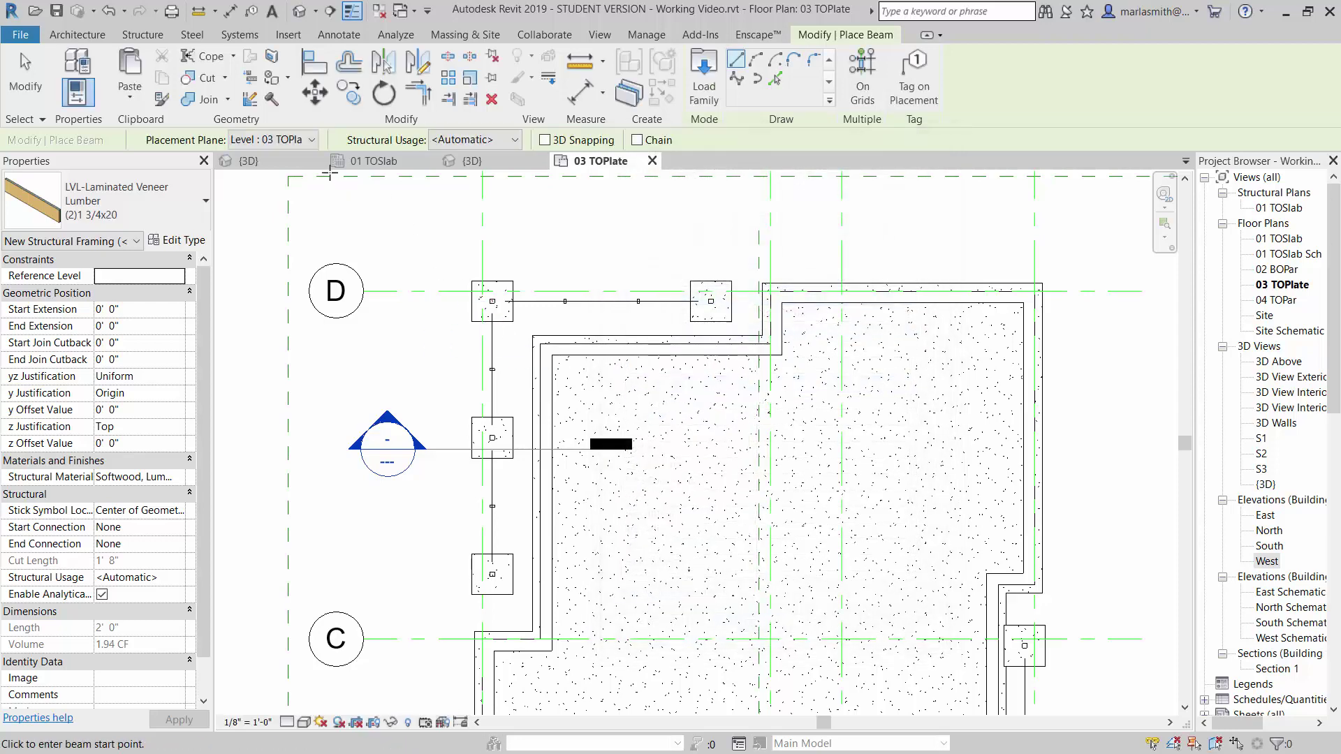
- Set the beam placement plane to Level : 02 BOPar with a z Offset Value of 0' 1"
{"action": "left_click", "coordinate": [313, 142]}
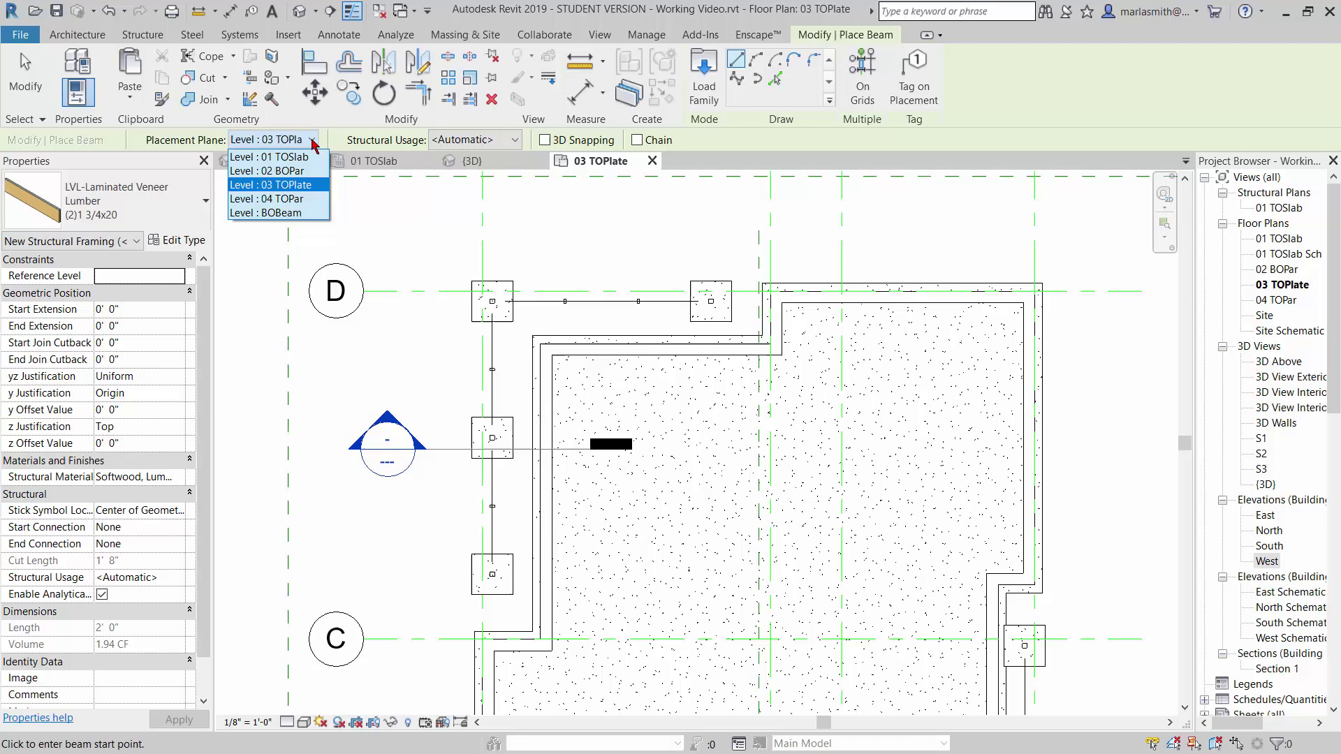
{"action": "left_click", "coordinate": [302, 174]}
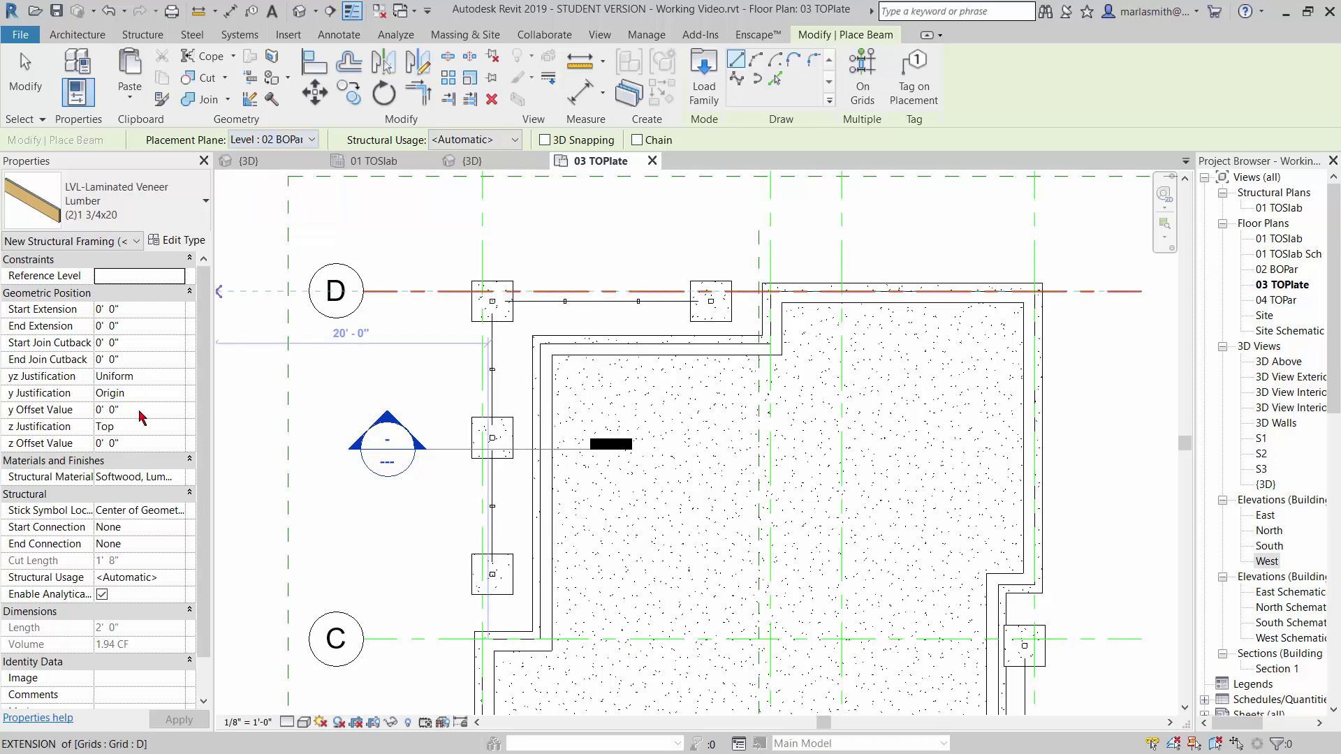
{"action": "left_click", "coordinate": [139, 445]}
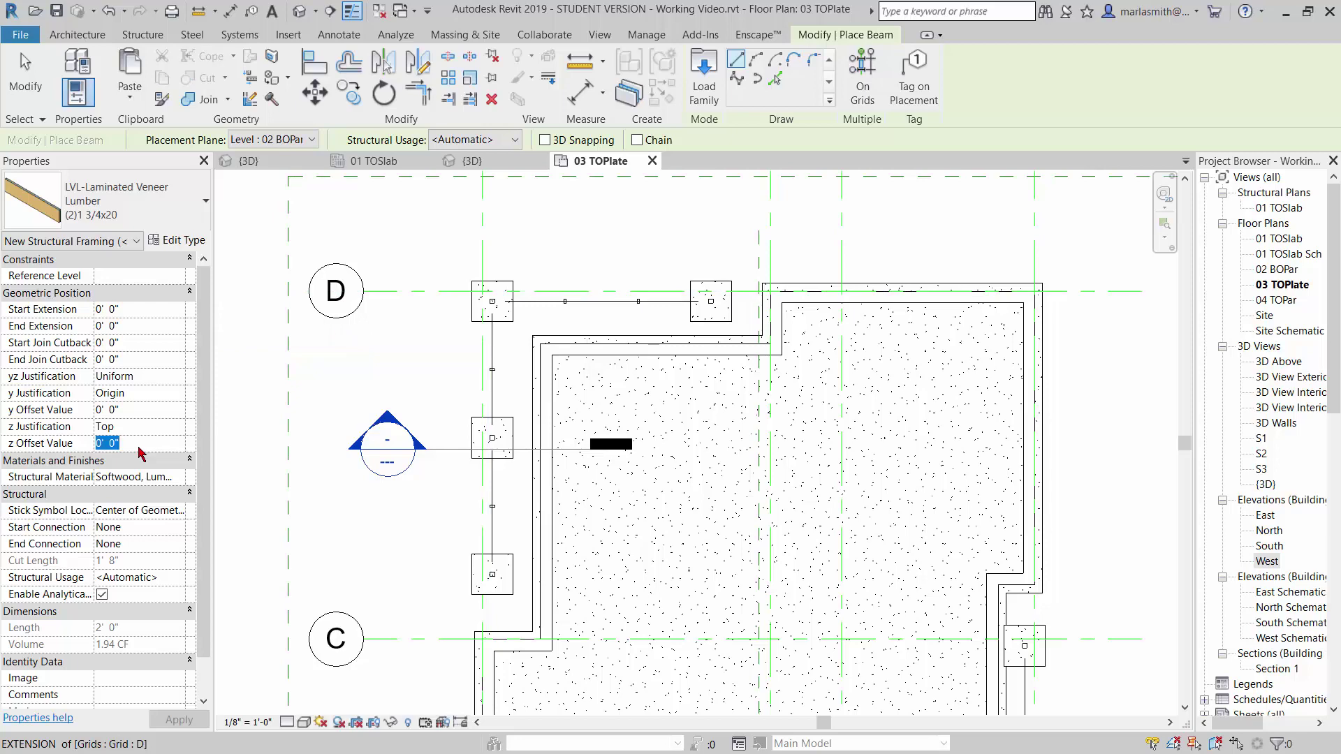
{"action": "type", "text": "1"}
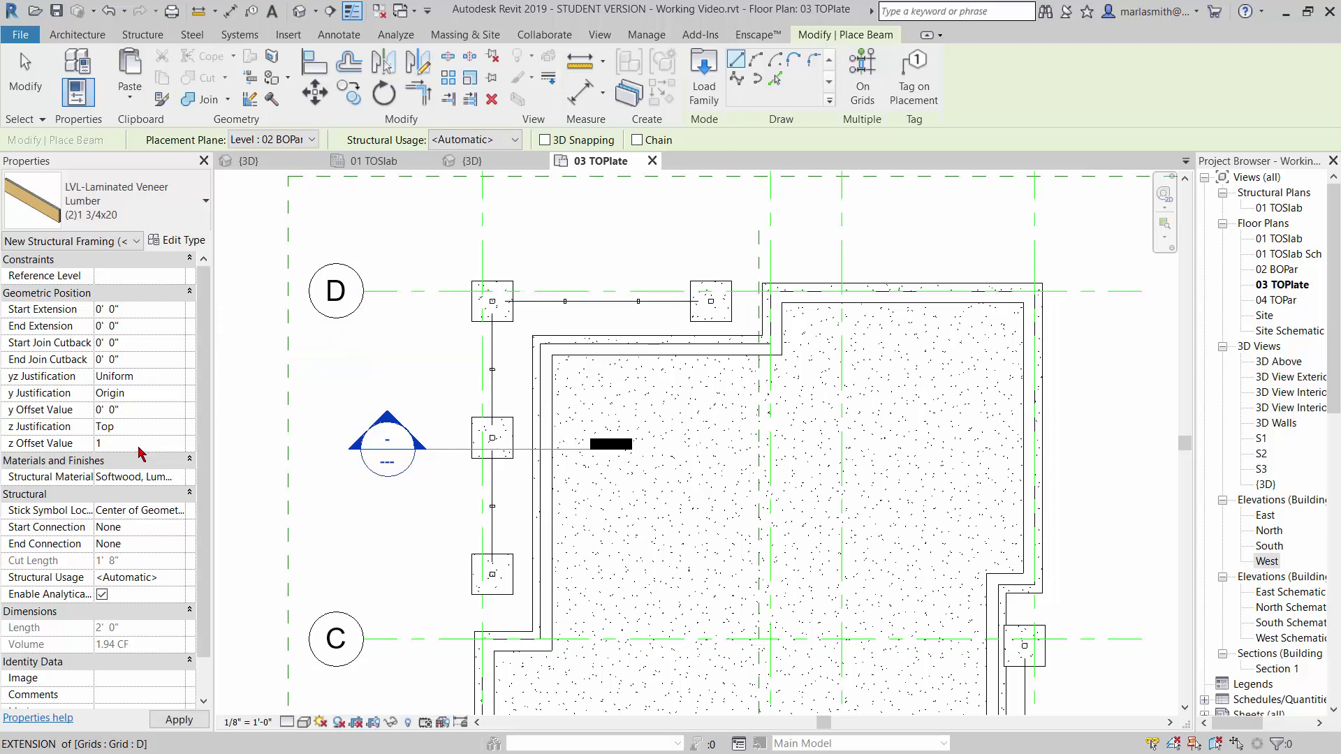
{"action": "key", "text": "Return"}
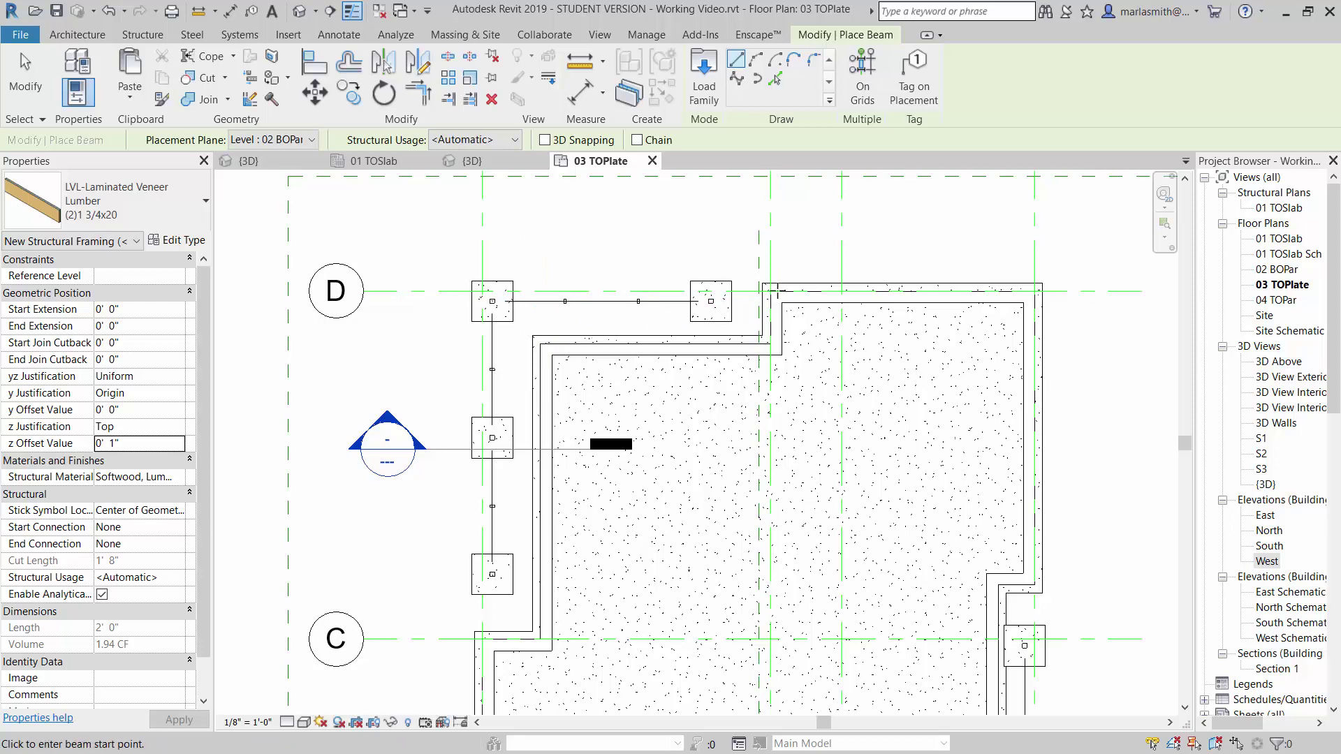
- Draw LVL beams from the wall corner to the left column and from grid C to grid D
{"action": "scroll", "coordinate": [777, 295], "scroll_direction": "up", "scroll_amount": 5}
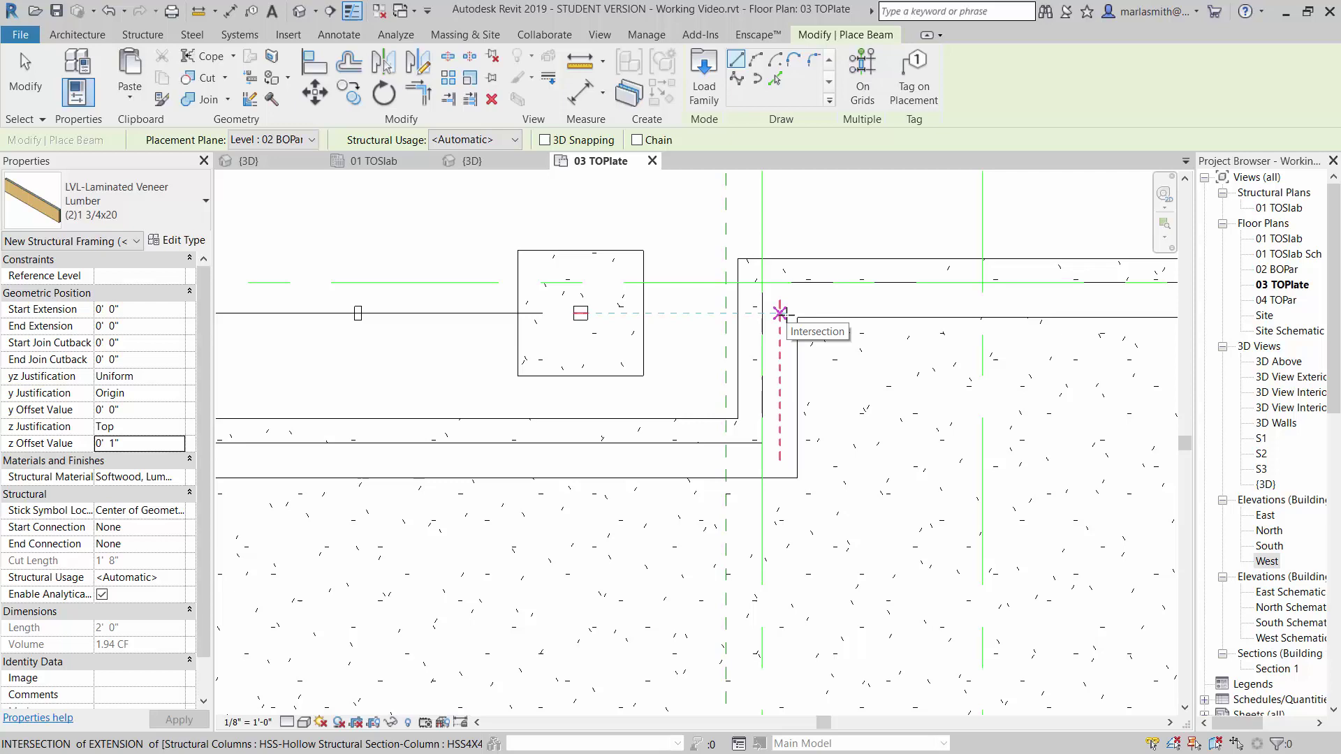
{"action": "left_click", "coordinate": [779, 313]}
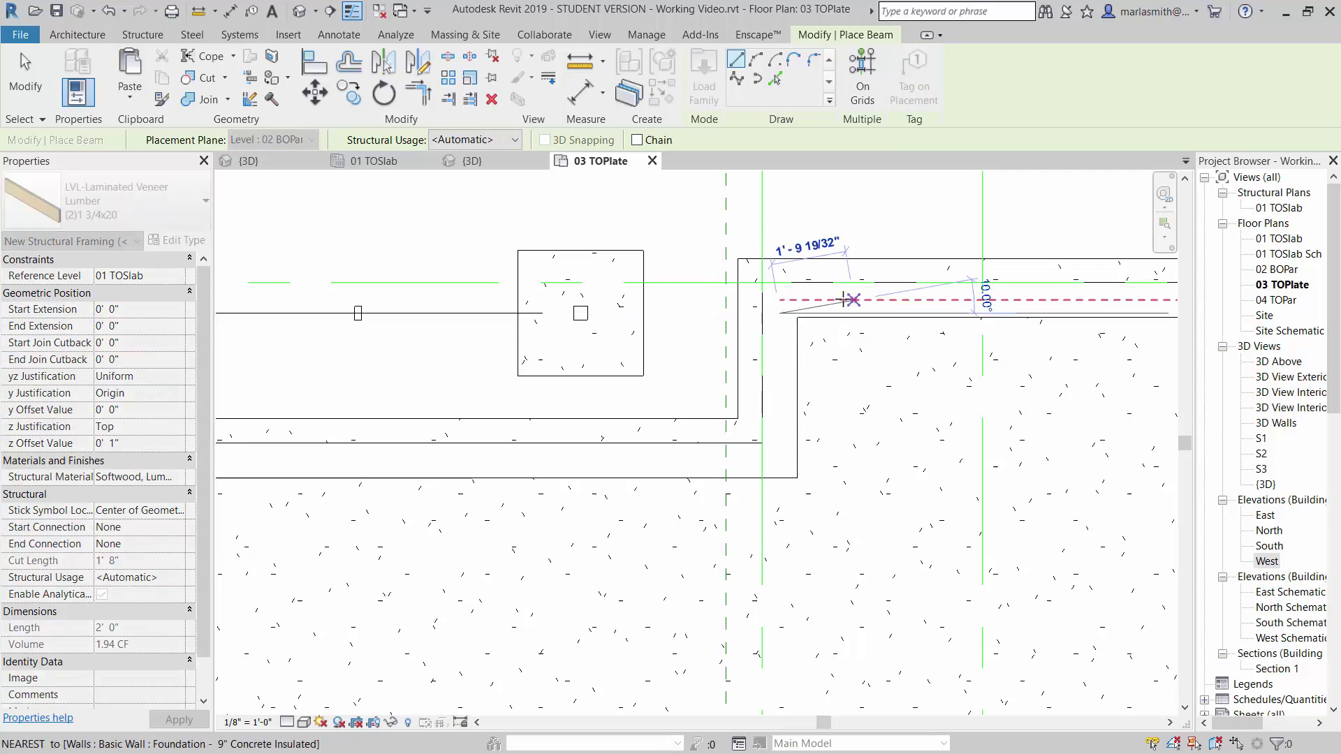
{"action": "scroll", "coordinate": [851, 298], "scroll_direction": "down", "scroll_amount": 5}
{"action": "scroll", "coordinate": [614, 302], "scroll_direction": "up", "scroll_amount": 5}
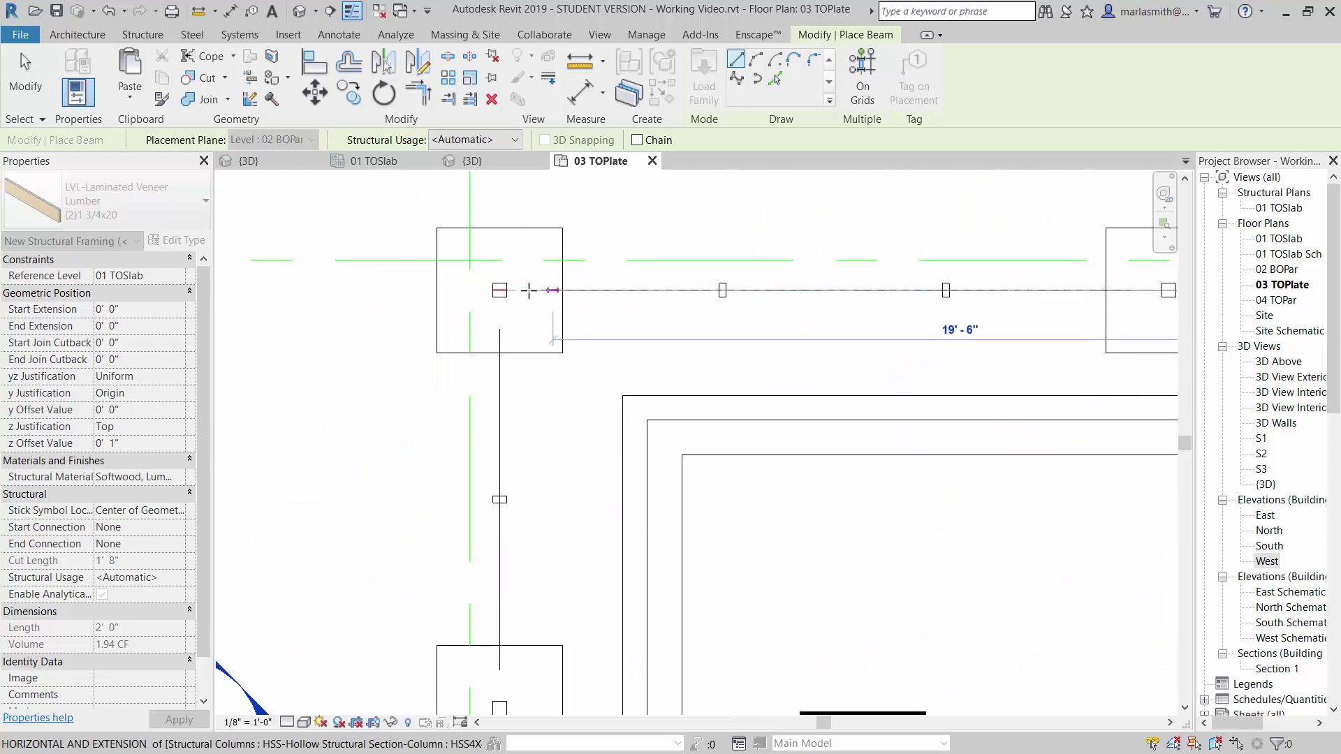
{"action": "left_click", "coordinate": [499, 289]}
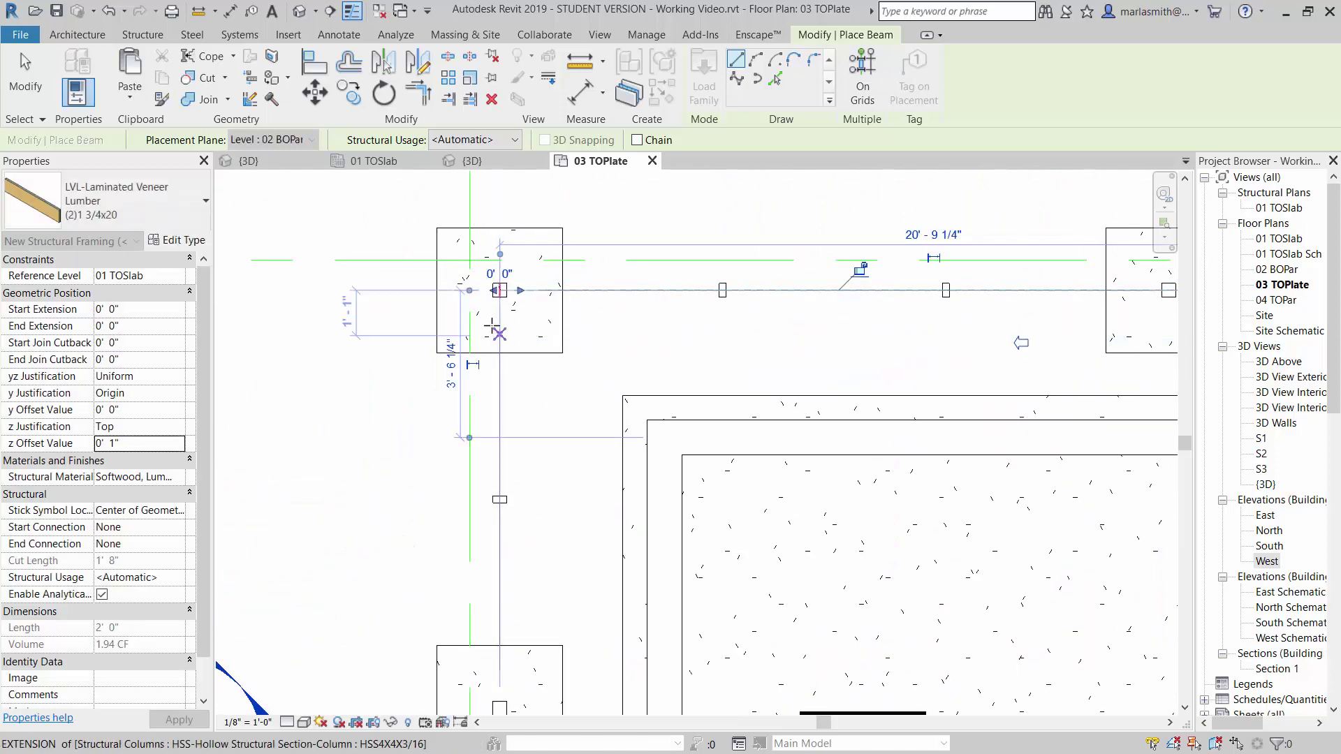
{"action": "scroll", "coordinate": [500, 289], "scroll_direction": "down", "scroll_amount": 5}
{"action": "scroll", "coordinate": [485, 569], "scroll_direction": "up", "scroll_amount": 6}
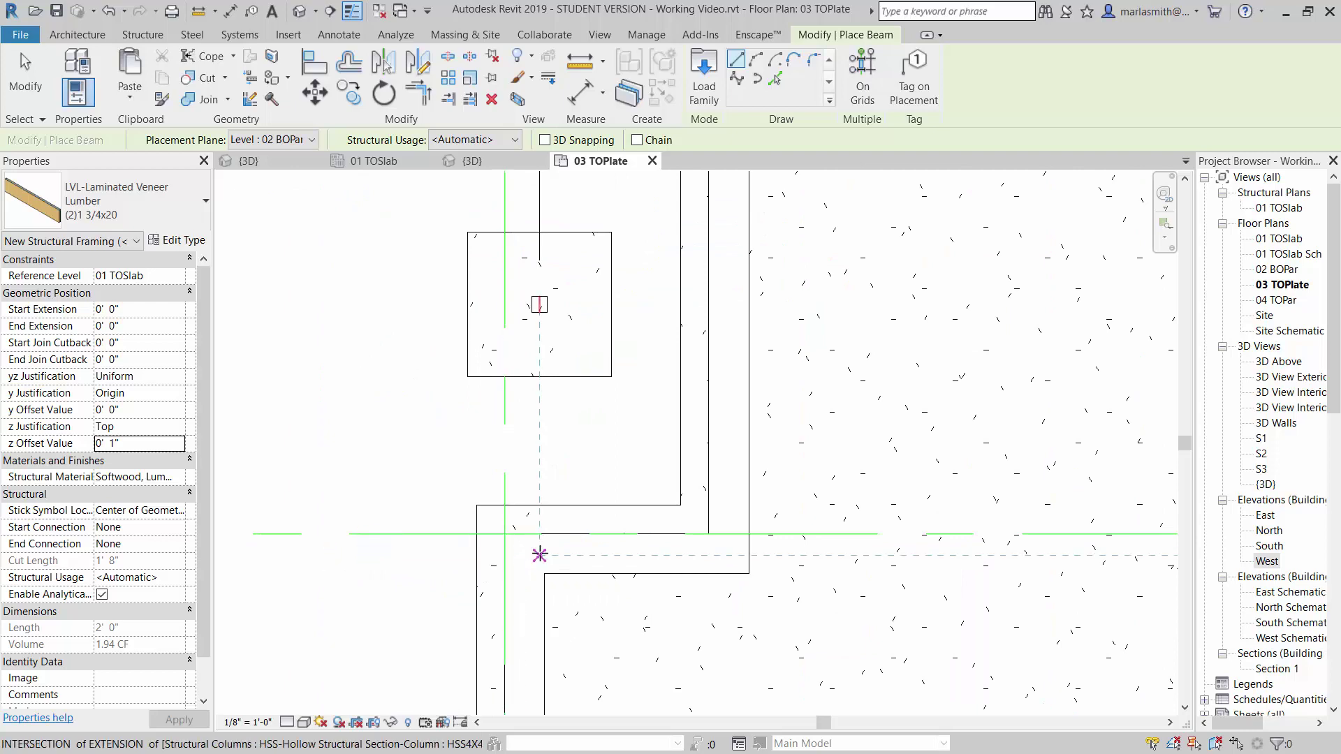
{"action": "left_click", "coordinate": [539, 556]}
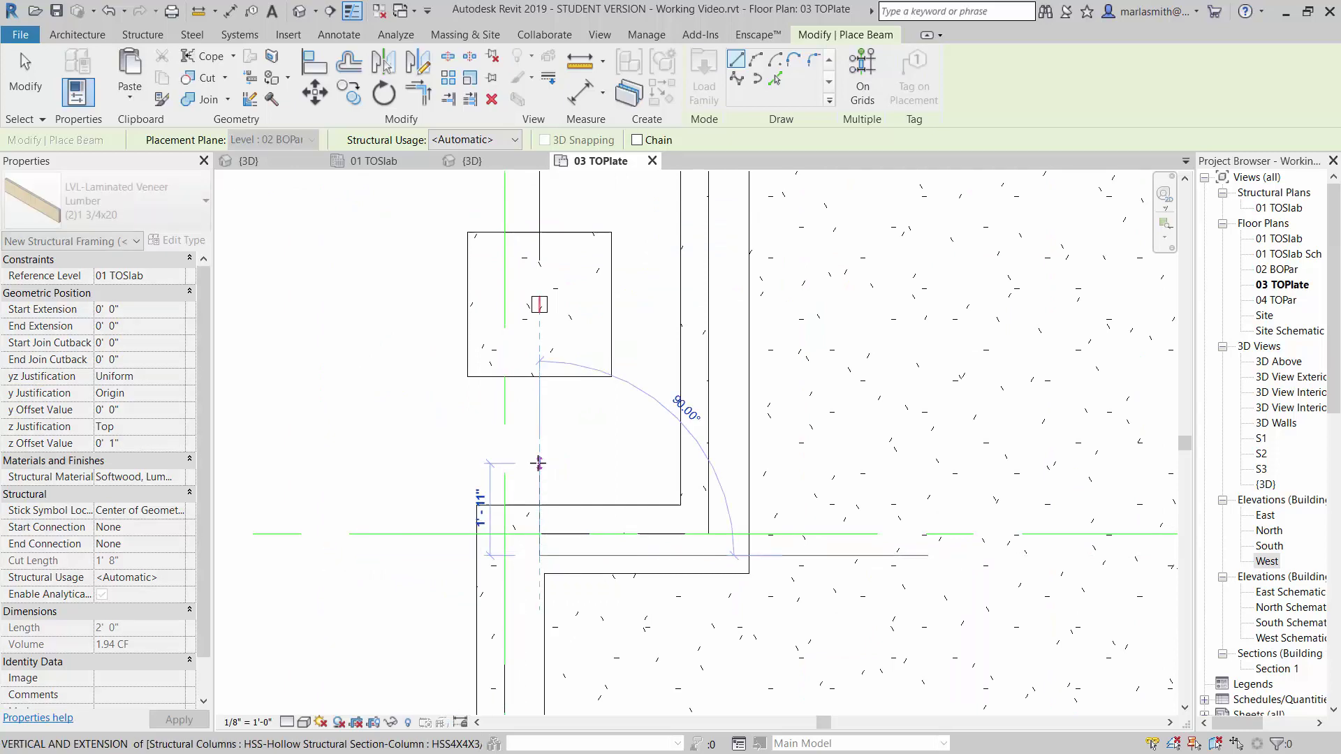
{"action": "scroll", "coordinate": [539, 531], "scroll_direction": "down", "scroll_amount": 4}
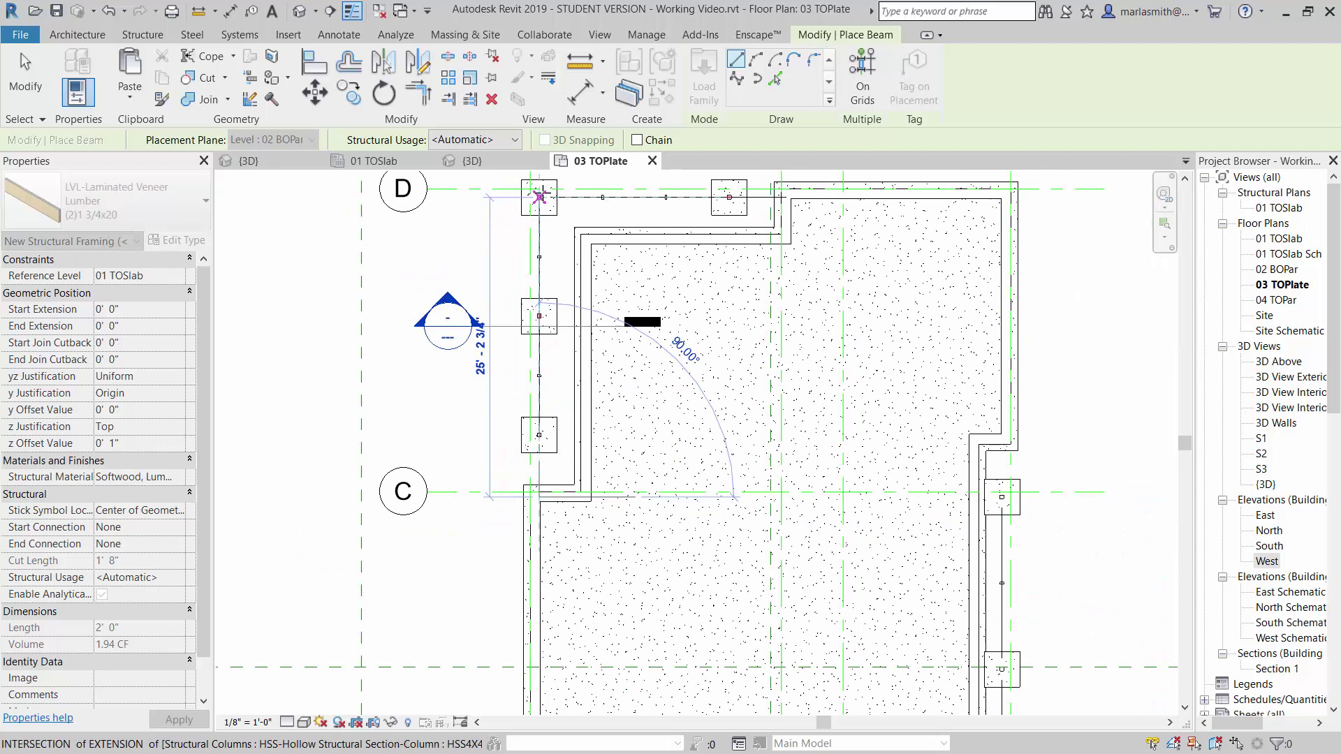
{"action": "left_click", "coordinate": [539, 196]}
- Draw LVL beams from grid B to grid A and along grid A
{"action": "scroll", "coordinate": [541, 223], "scroll_direction": "down", "scroll_amount": 4}
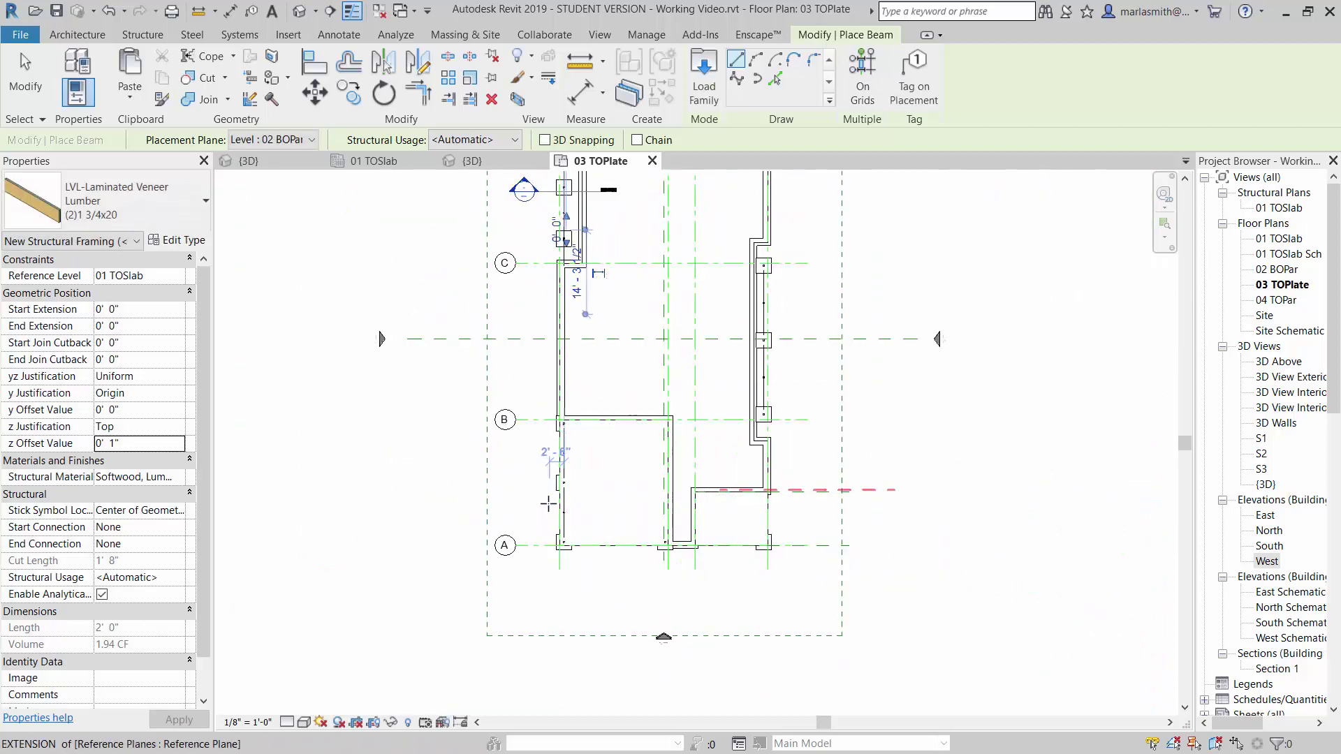
{"action": "scroll", "coordinate": [559, 423], "scroll_direction": "up", "scroll_amount": 8}
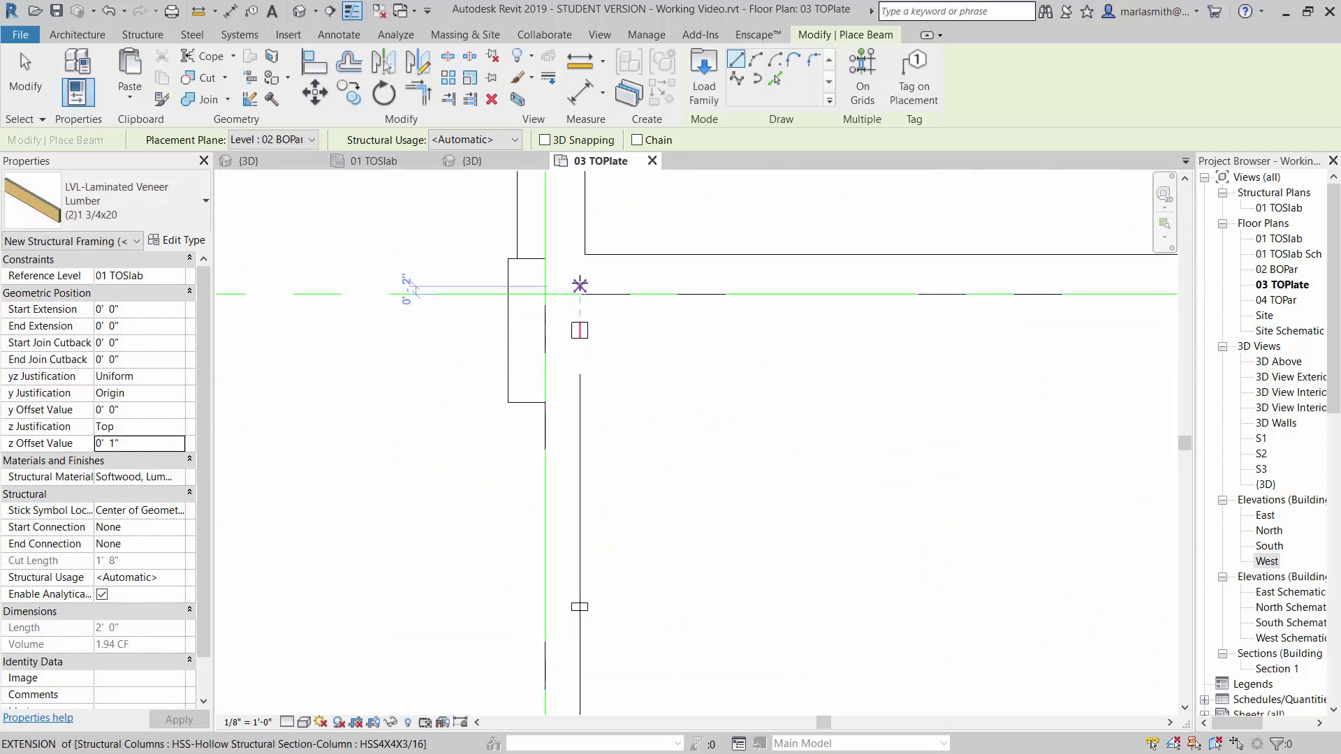
{"action": "left_click", "coordinate": [580, 285]}
{"action": "scroll", "coordinate": [581, 293], "scroll_direction": "down", "scroll_amount": 4}
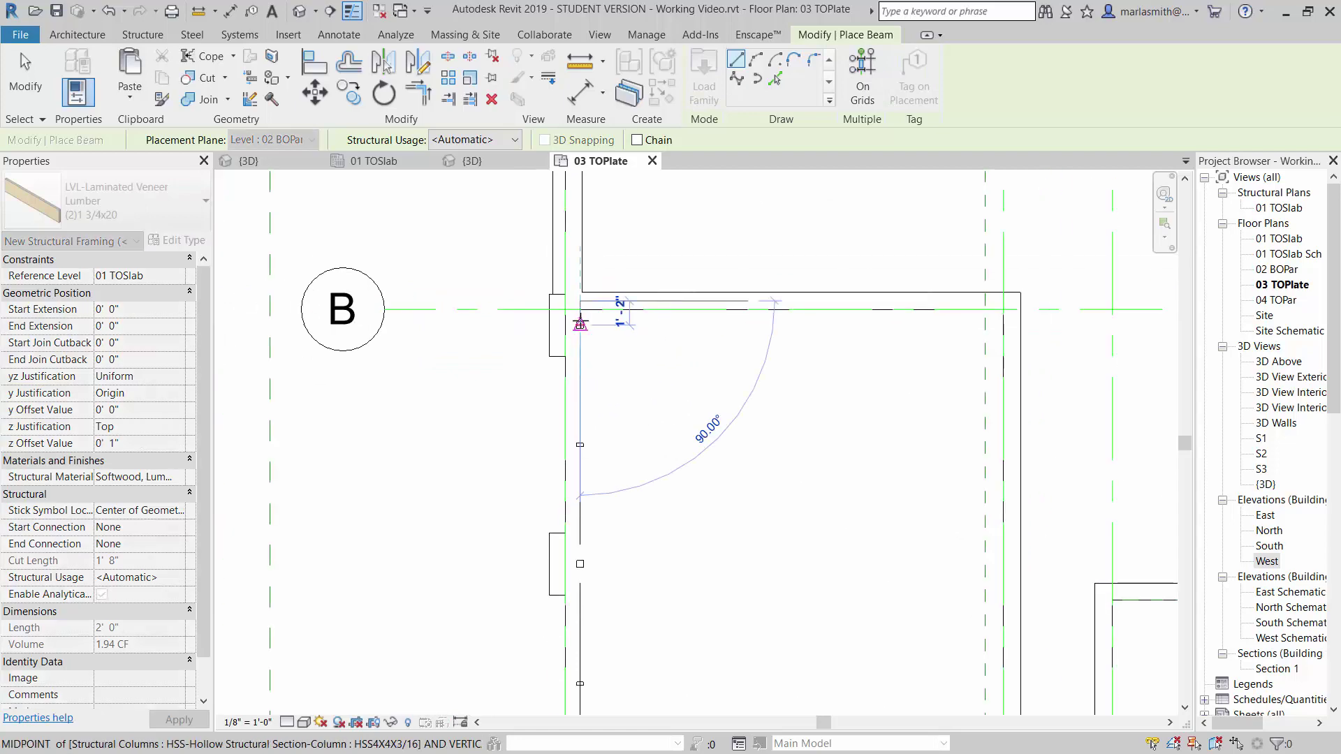
{"action": "scroll", "coordinate": [580, 323], "scroll_direction": "down", "scroll_amount": 3}
{"action": "scroll", "coordinate": [578, 570], "scroll_direction": "up", "scroll_amount": 6}
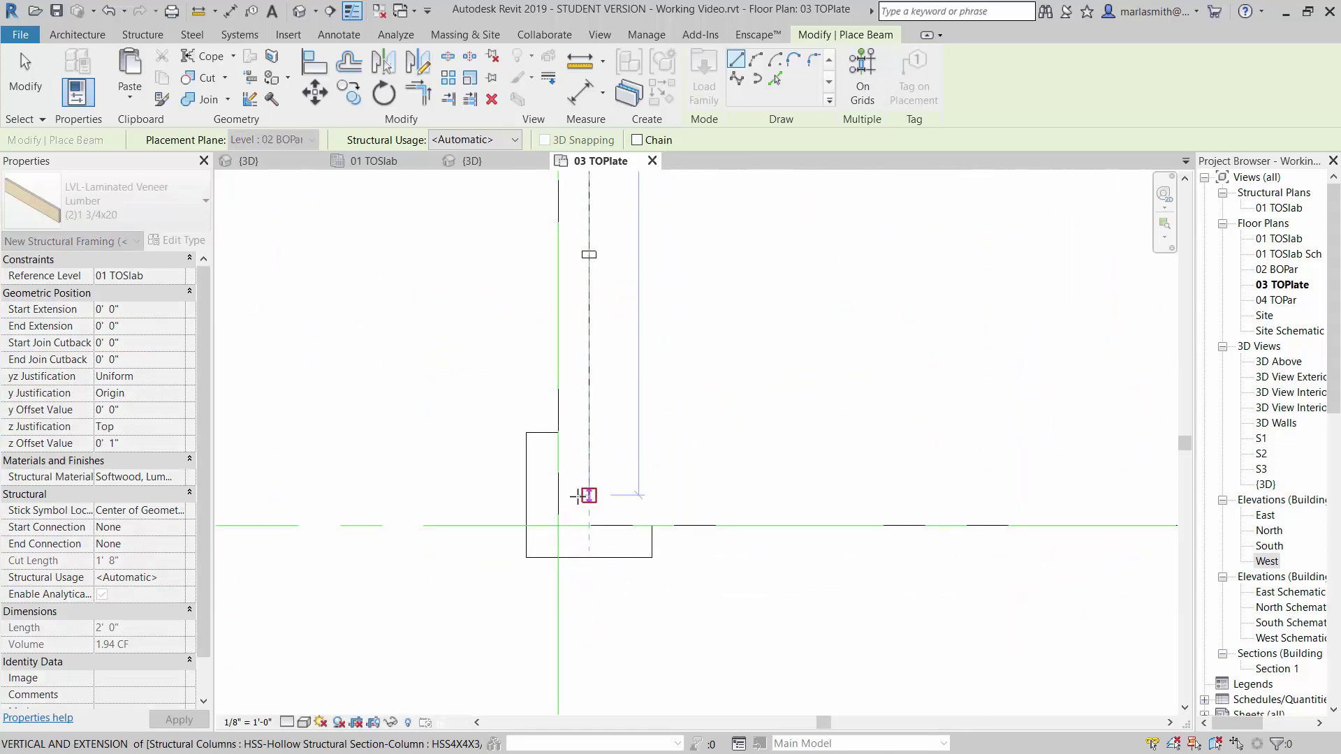
{"action": "left_click", "coordinate": [577, 496]}
{"action": "scroll", "coordinate": [428, 461], "scroll_direction": "down", "scroll_amount": 4}
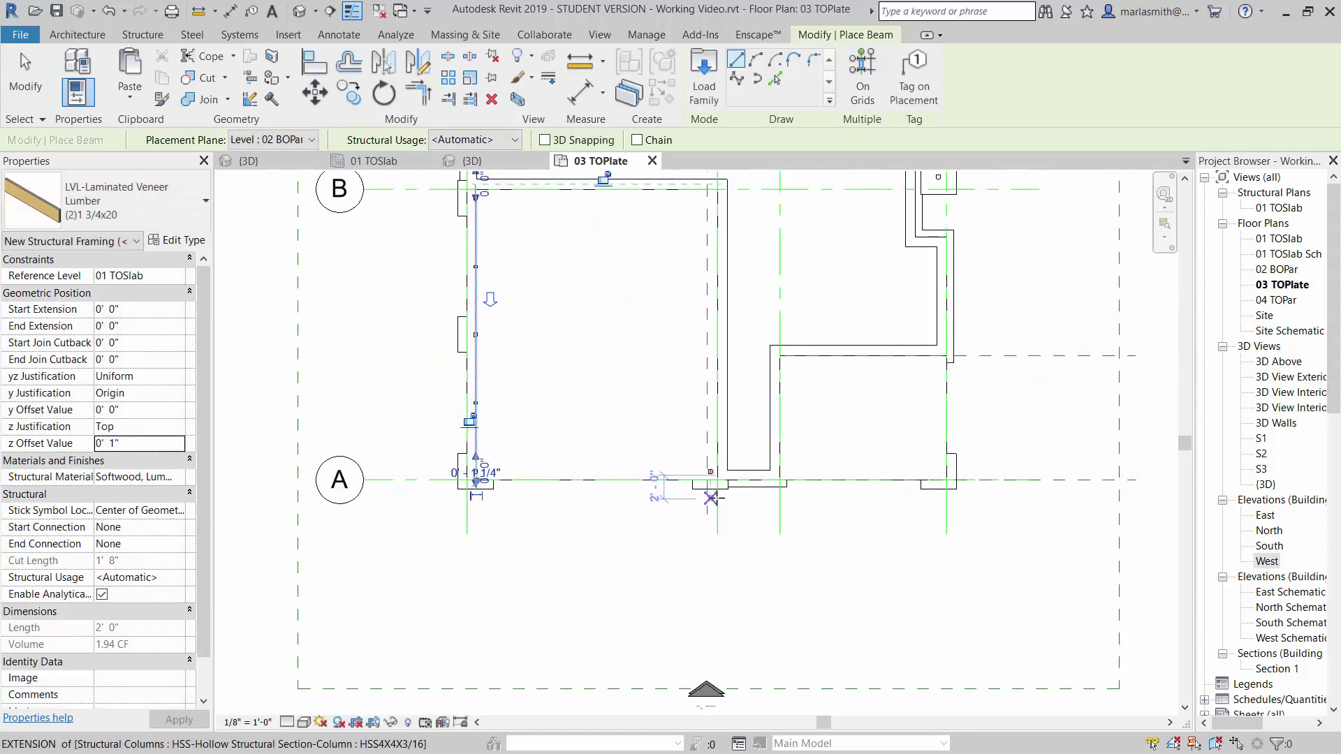
{"action": "scroll", "coordinate": [711, 498], "scroll_direction": "up", "scroll_amount": 5}
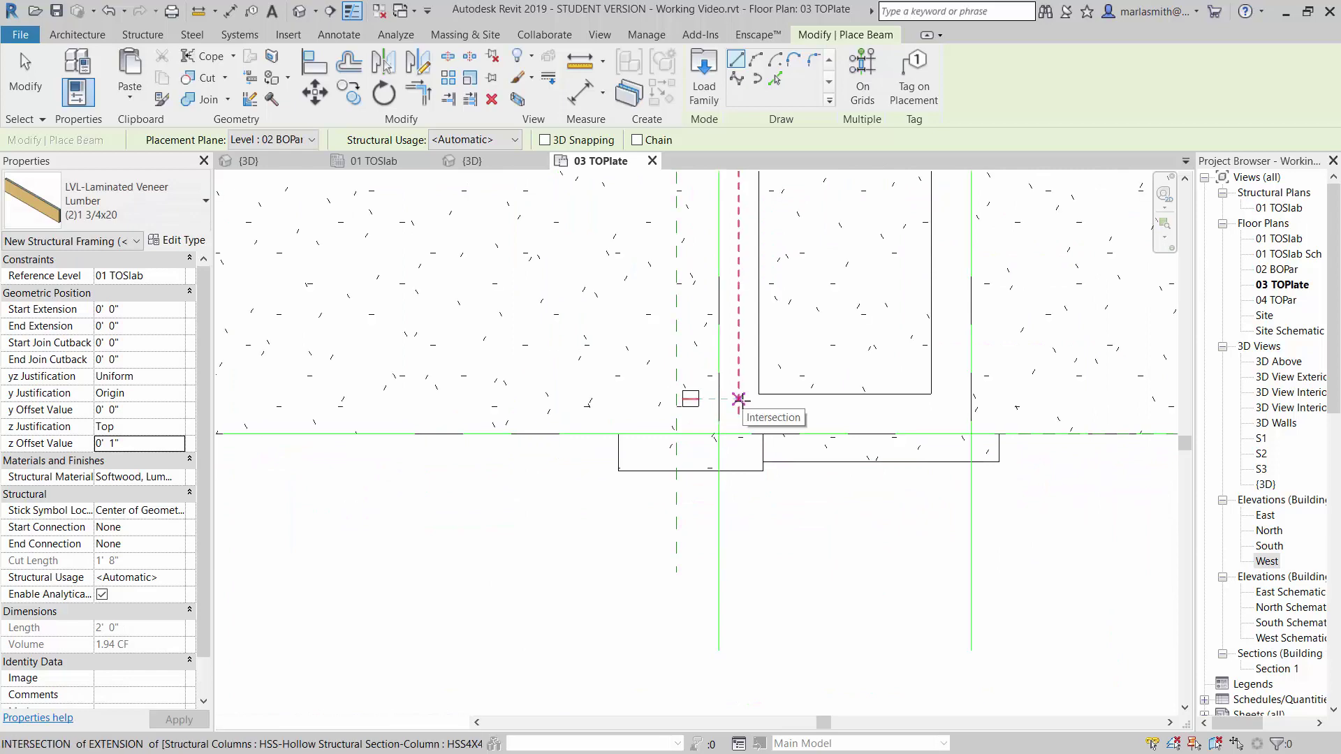
{"action": "left_click", "coordinate": [739, 400]}
{"action": "scroll", "coordinate": [739, 394], "scroll_direction": "down", "scroll_amount": 4}
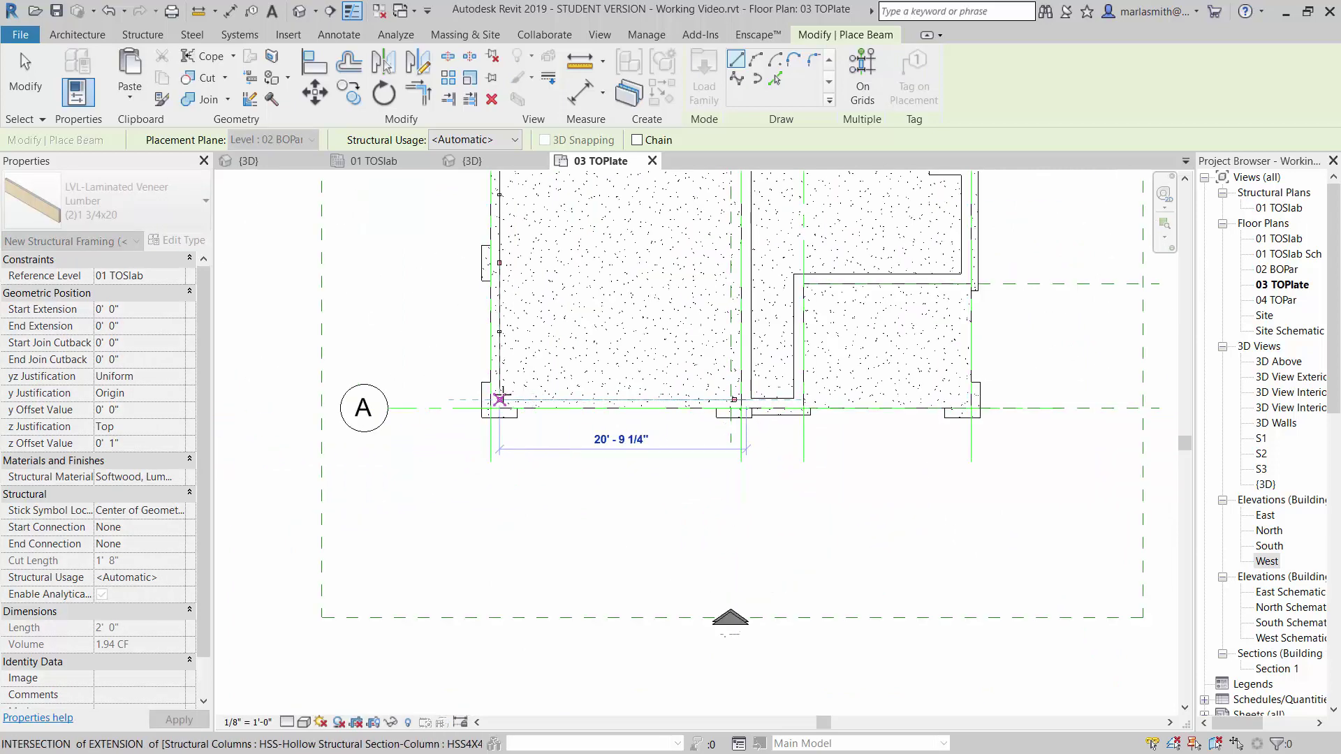
{"action": "left_click", "coordinate": [500, 399]}
{"action": "scroll", "coordinate": [683, 467], "scroll_direction": "down", "scroll_amount": 3}
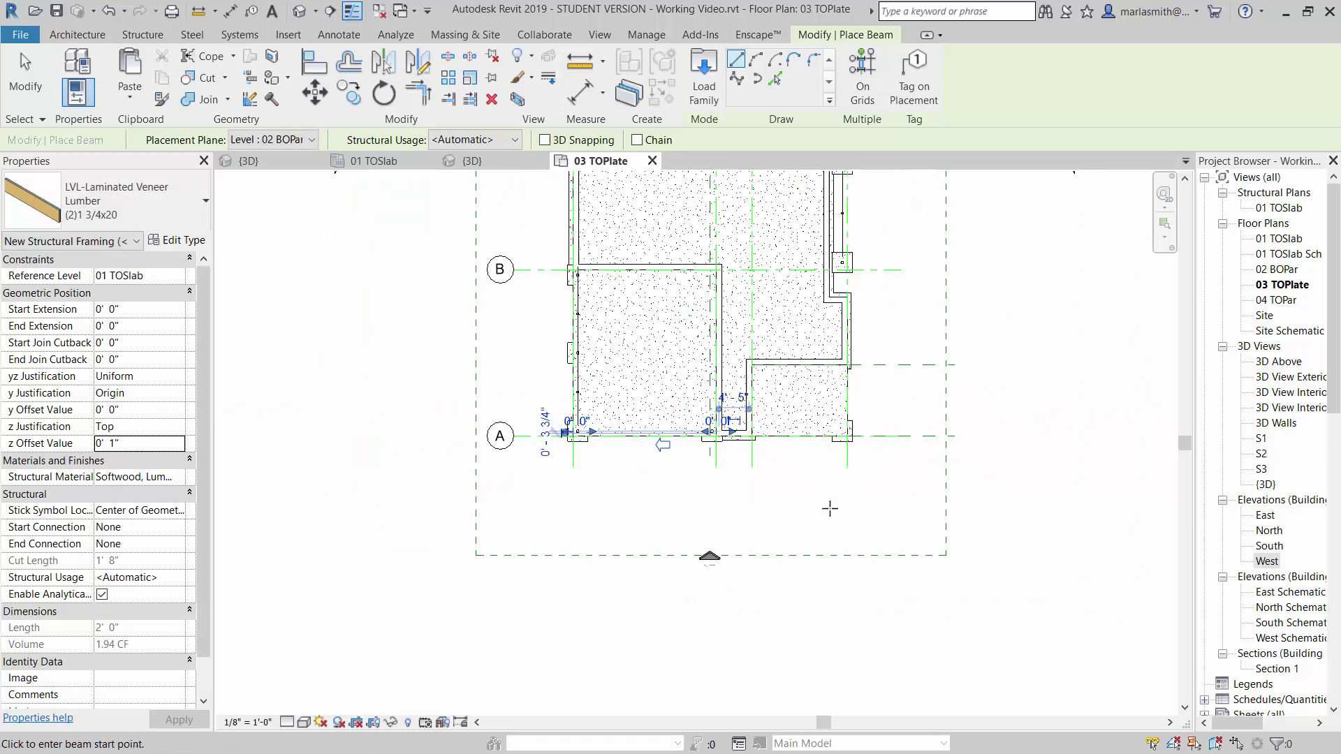
- Copy the HSS4X4X3/16 column at grid A to the next intersection to the right
{"action": "key", "text": "Escape"}
{"action": "scroll", "coordinate": [754, 440], "scroll_direction": "up", "scroll_amount": 4}
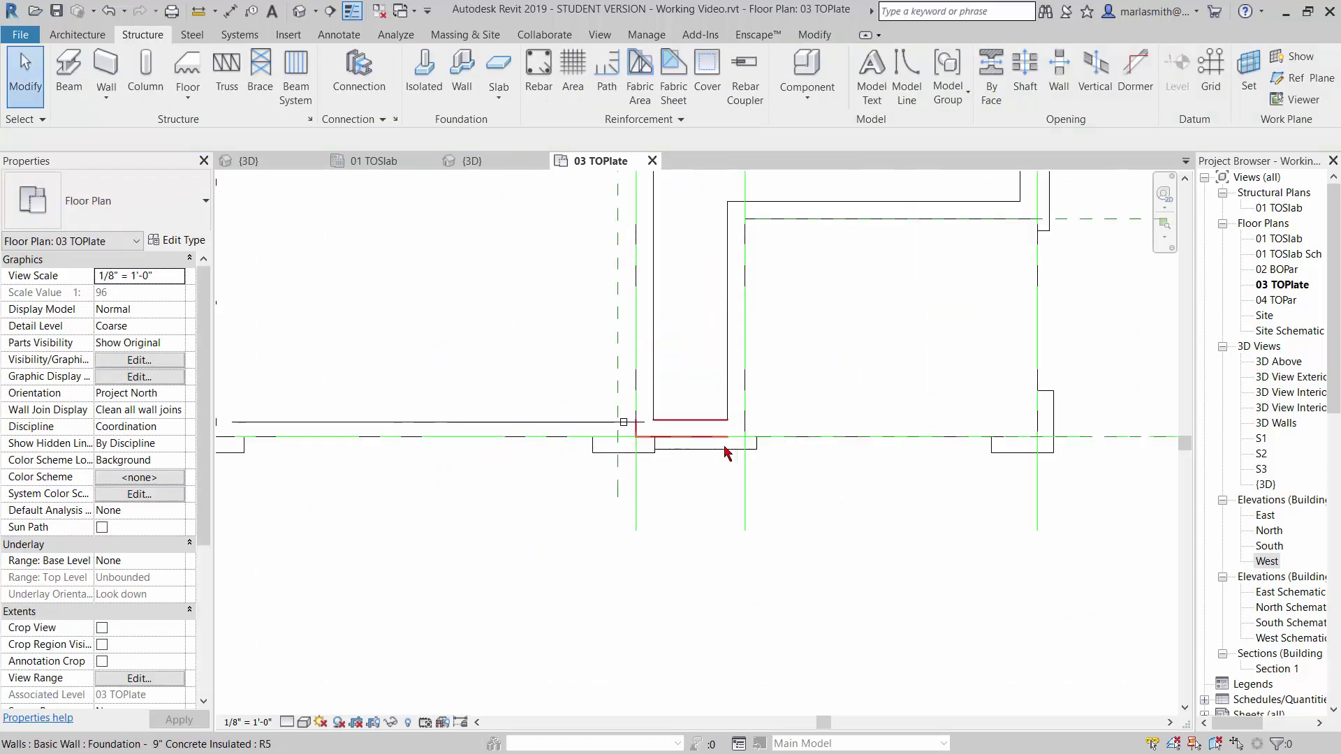
{"action": "scroll", "coordinate": [726, 452], "scroll_direction": "up", "scroll_amount": 1}
{"action": "left_click", "coordinate": [592, 416]}
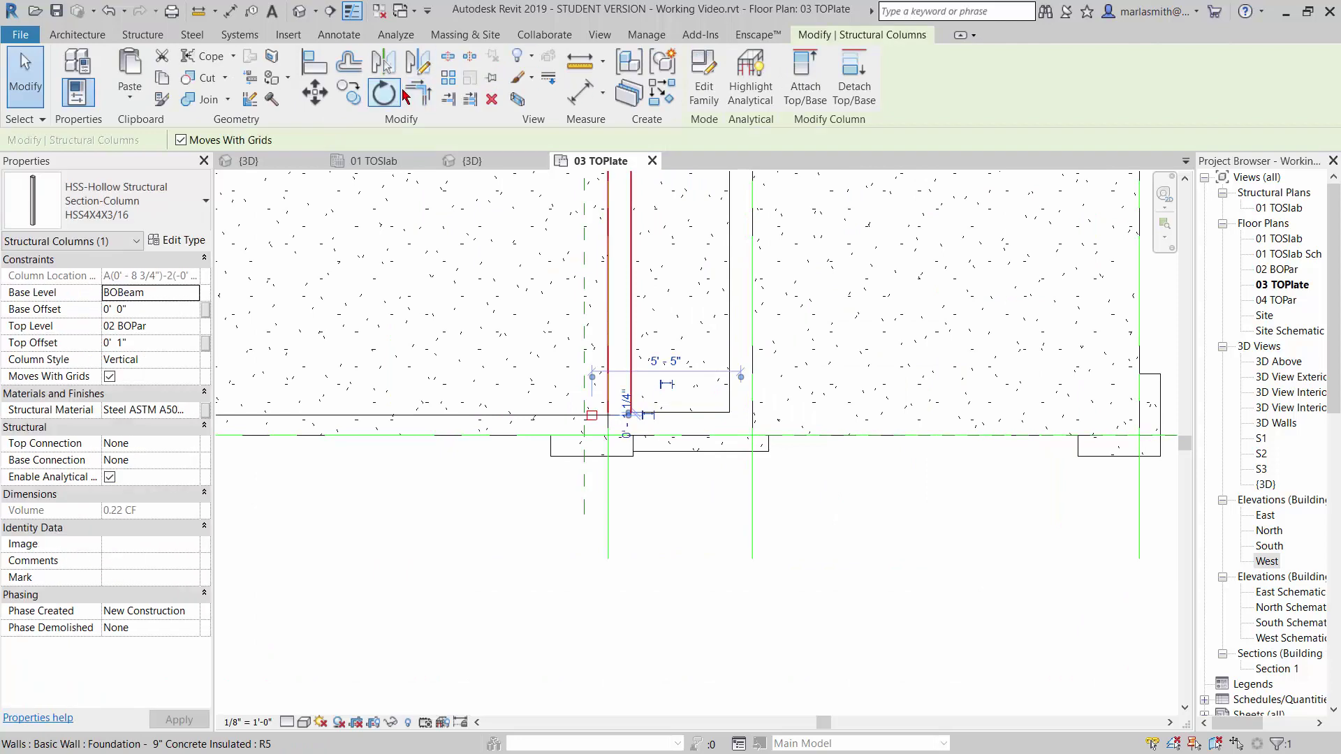
{"action": "left_click", "coordinate": [346, 95]}
{"action": "left_click", "coordinate": [551, 456]}
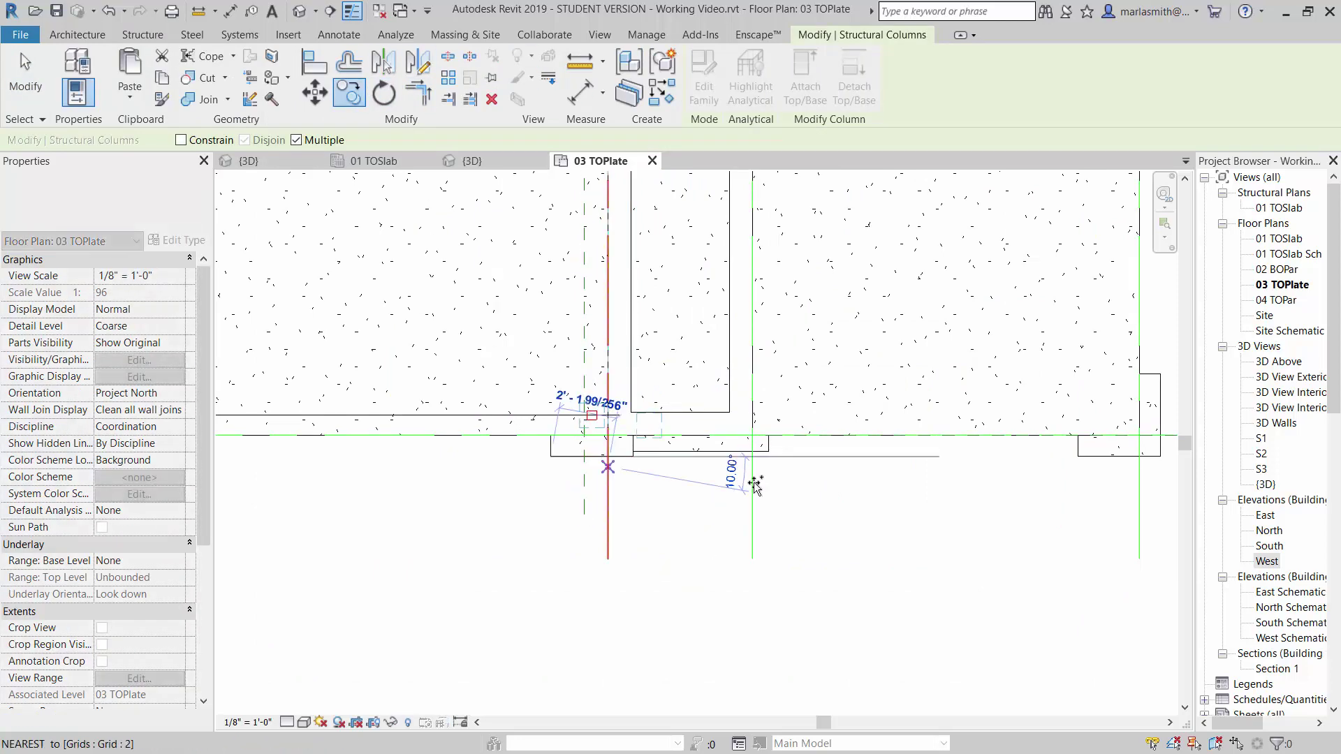
{"action": "left_click", "coordinate": [1078, 456]}
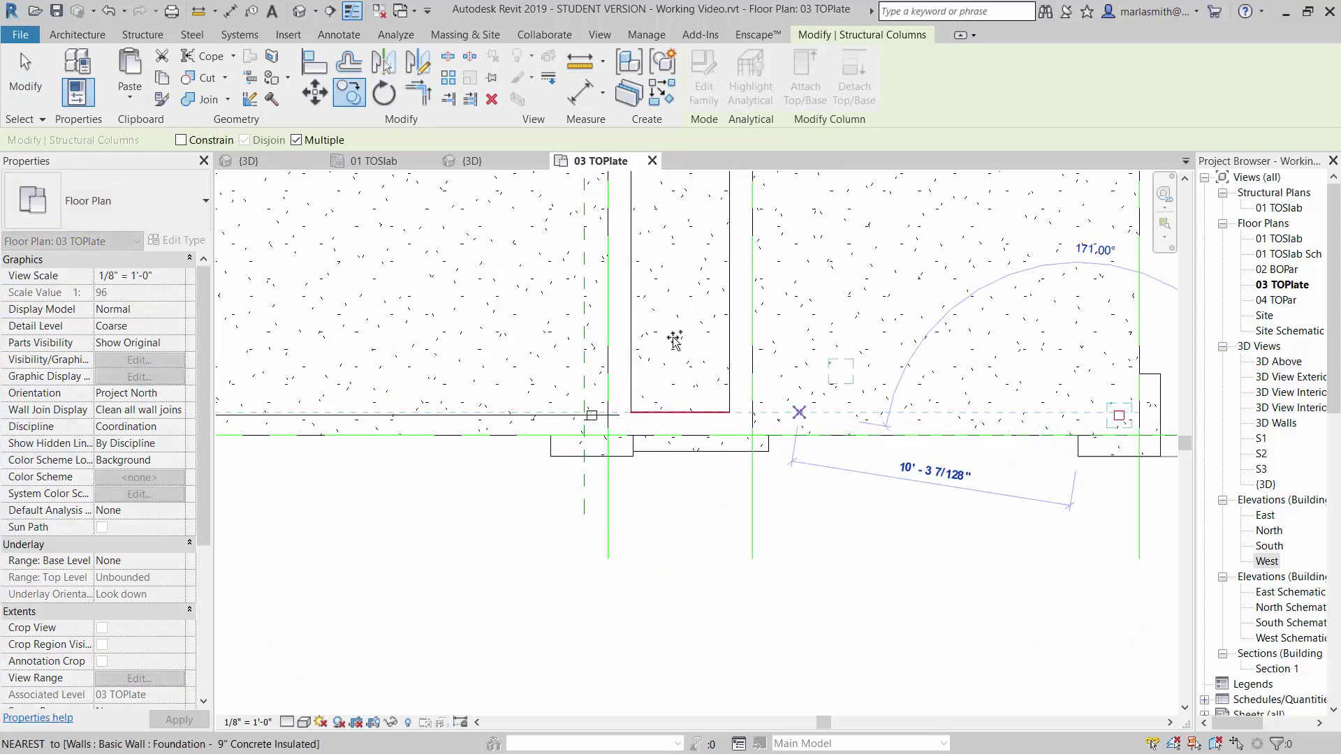
{"action": "left_click", "coordinate": [145, 36]}
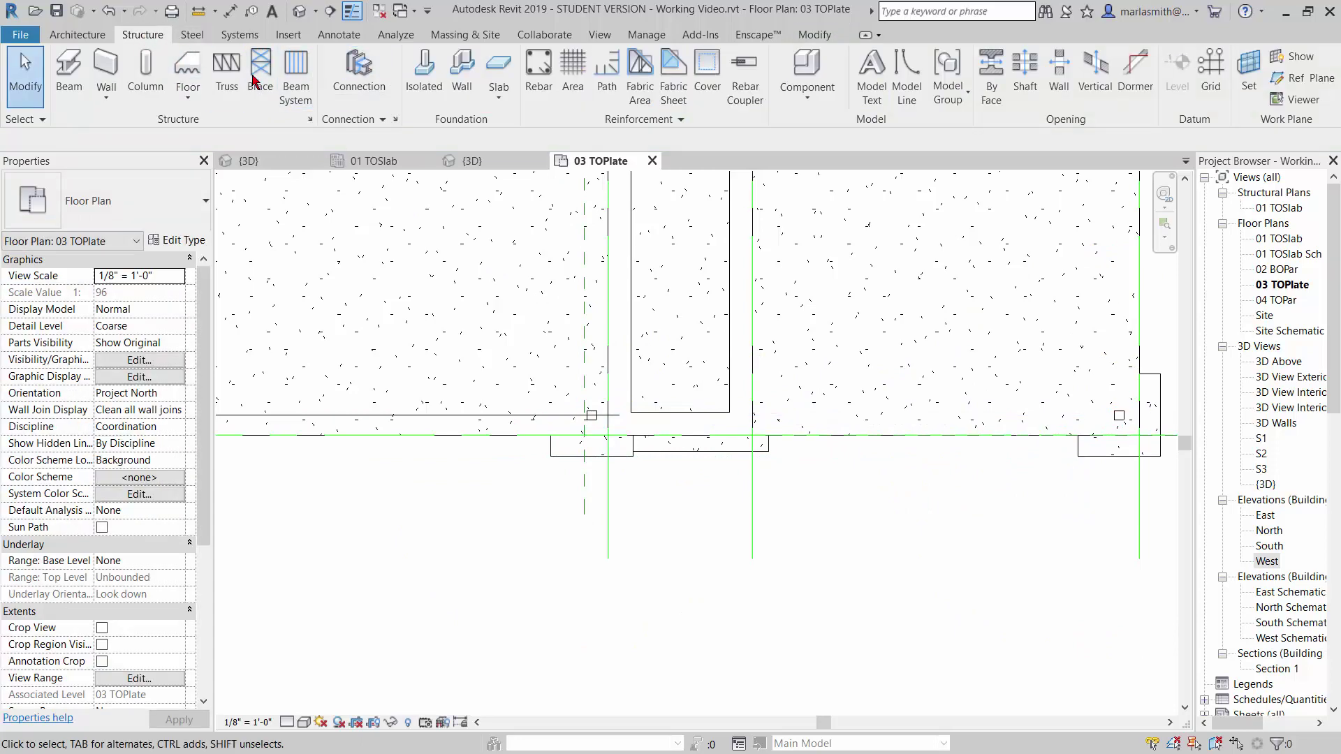
- Place an LVL beam along grid A from the new column to the left grid line
{"action": "left_click", "coordinate": [68, 70]}
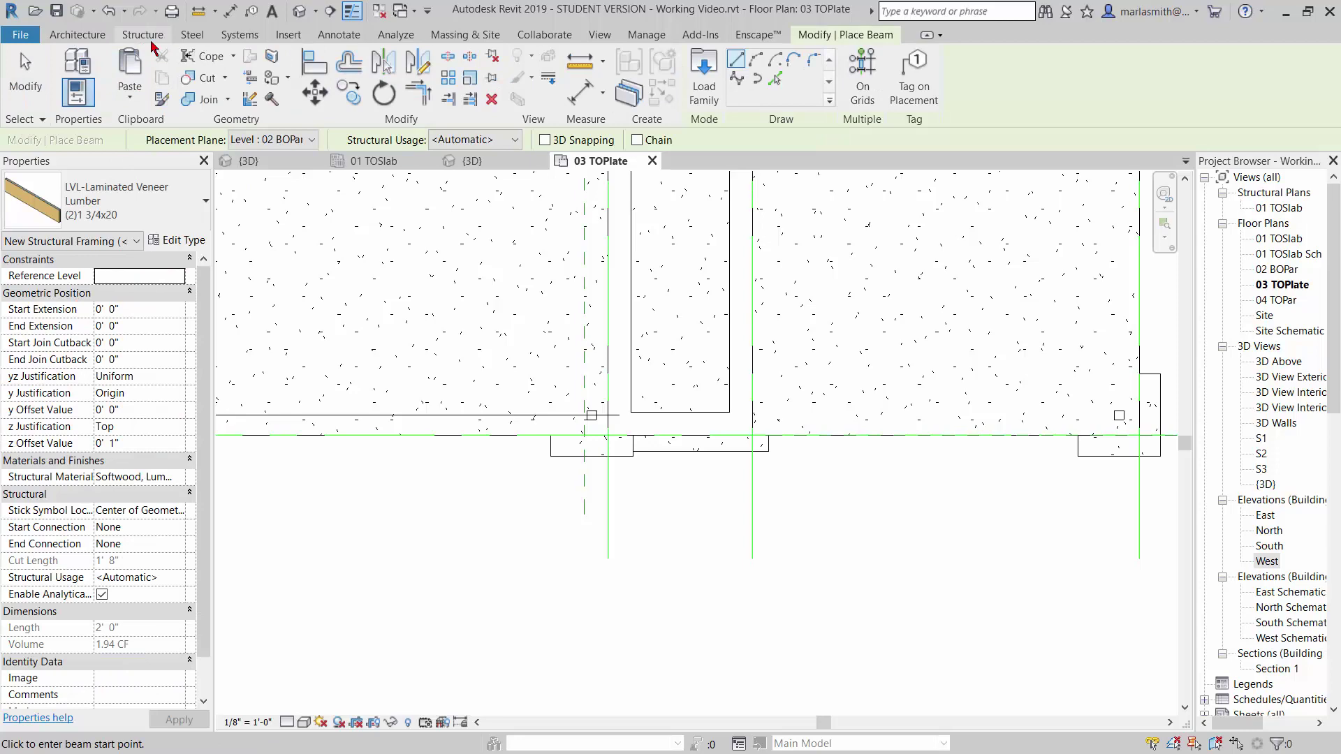
{"action": "left_click", "coordinate": [148, 38]}
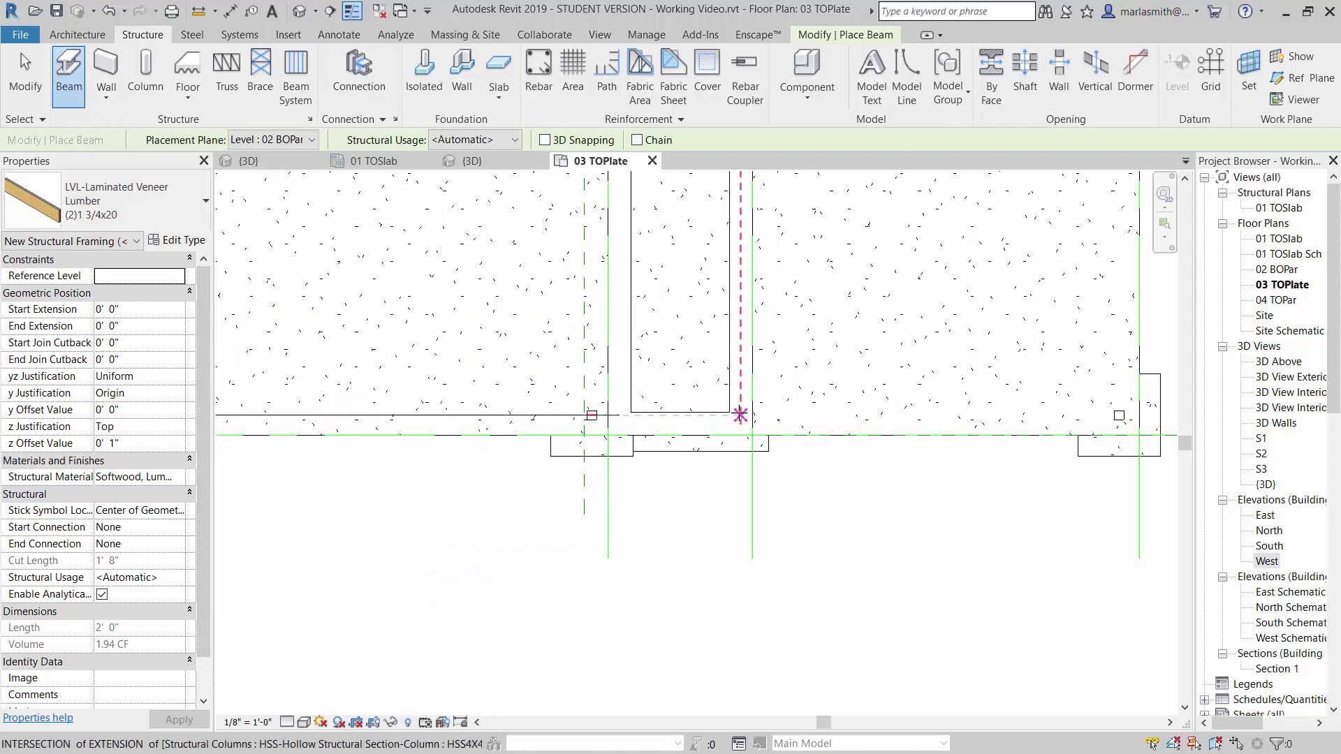
{"action": "left_click", "coordinate": [1118, 415]}
{"action": "scroll", "coordinate": [740, 415], "scroll_direction": "down", "scroll_amount": 3}
{"action": "left_click", "coordinate": [740, 417]}
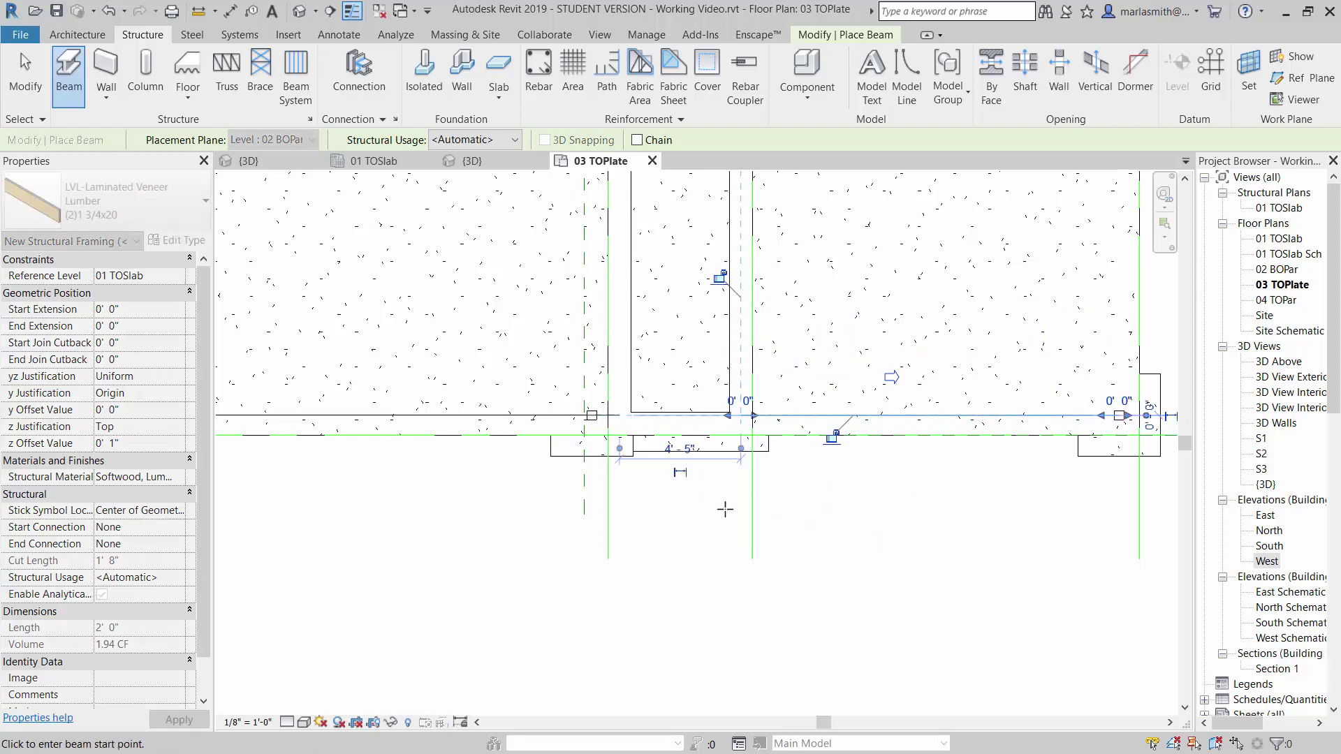
{"action": "scroll", "coordinate": [773, 514], "scroll_direction": "down", "scroll_amount": 2}
{"action": "scroll", "coordinate": [843, 396], "scroll_direction": "up", "scroll_amount": 5}
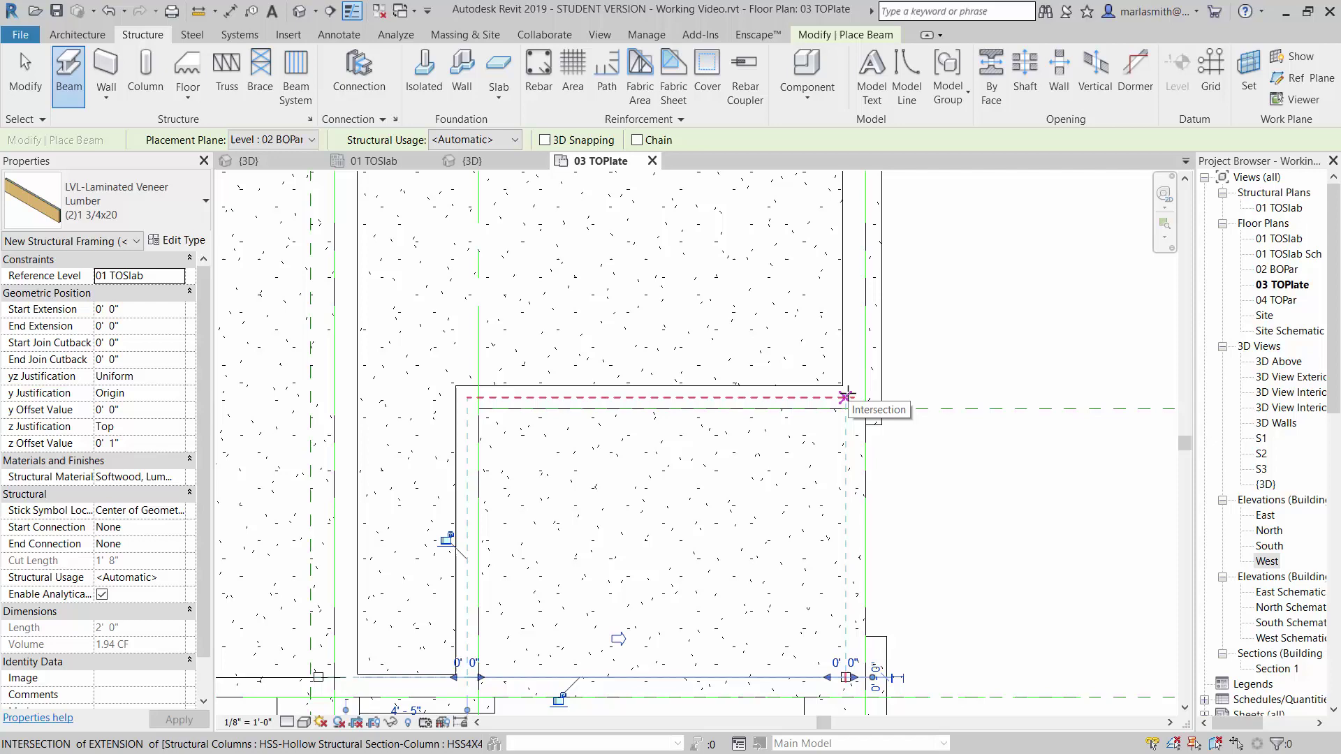
- Add LVL beams up the right side, from the slab corner and between the right-wall columns
{"action": "left_click", "coordinate": [845, 397]}
{"action": "left_click", "coordinate": [846, 678]}
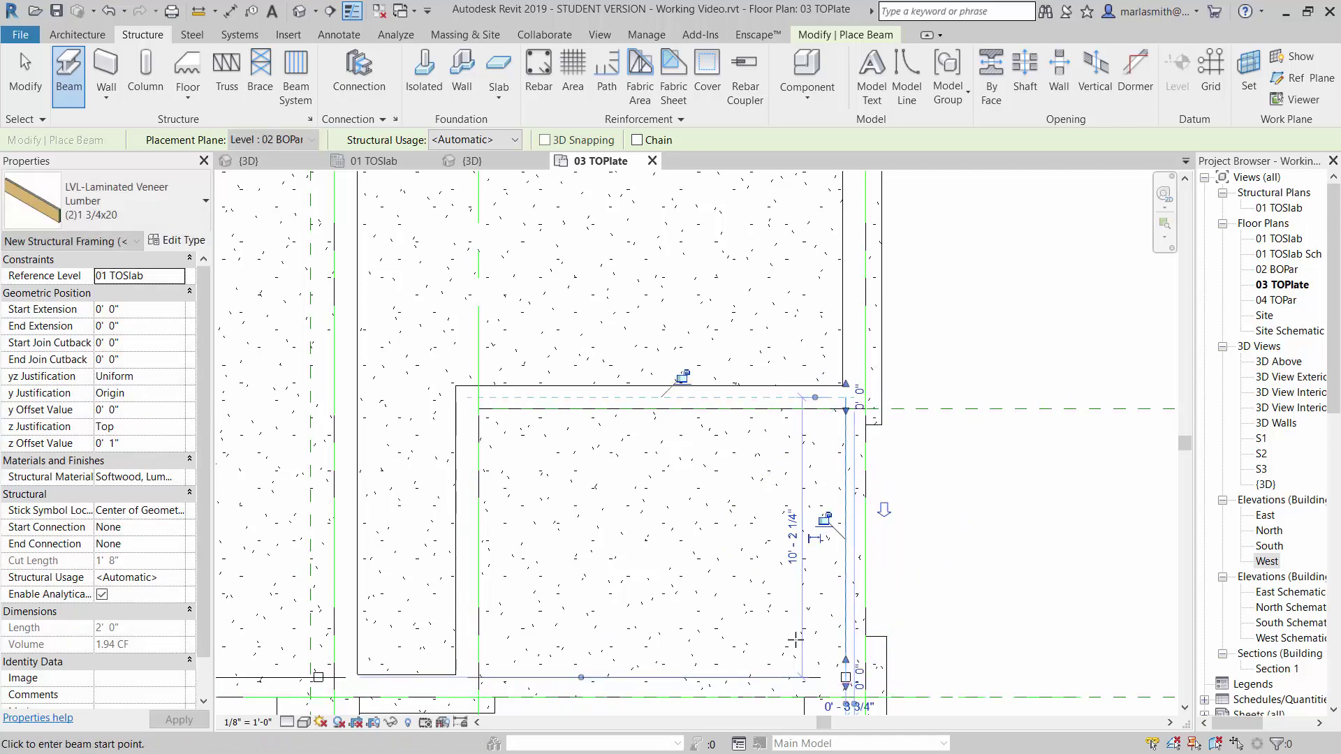
{"action": "scroll", "coordinate": [842, 672], "scroll_direction": "down", "scroll_amount": 3}
{"action": "scroll", "coordinate": [822, 449], "scroll_direction": "up", "scroll_amount": 5}
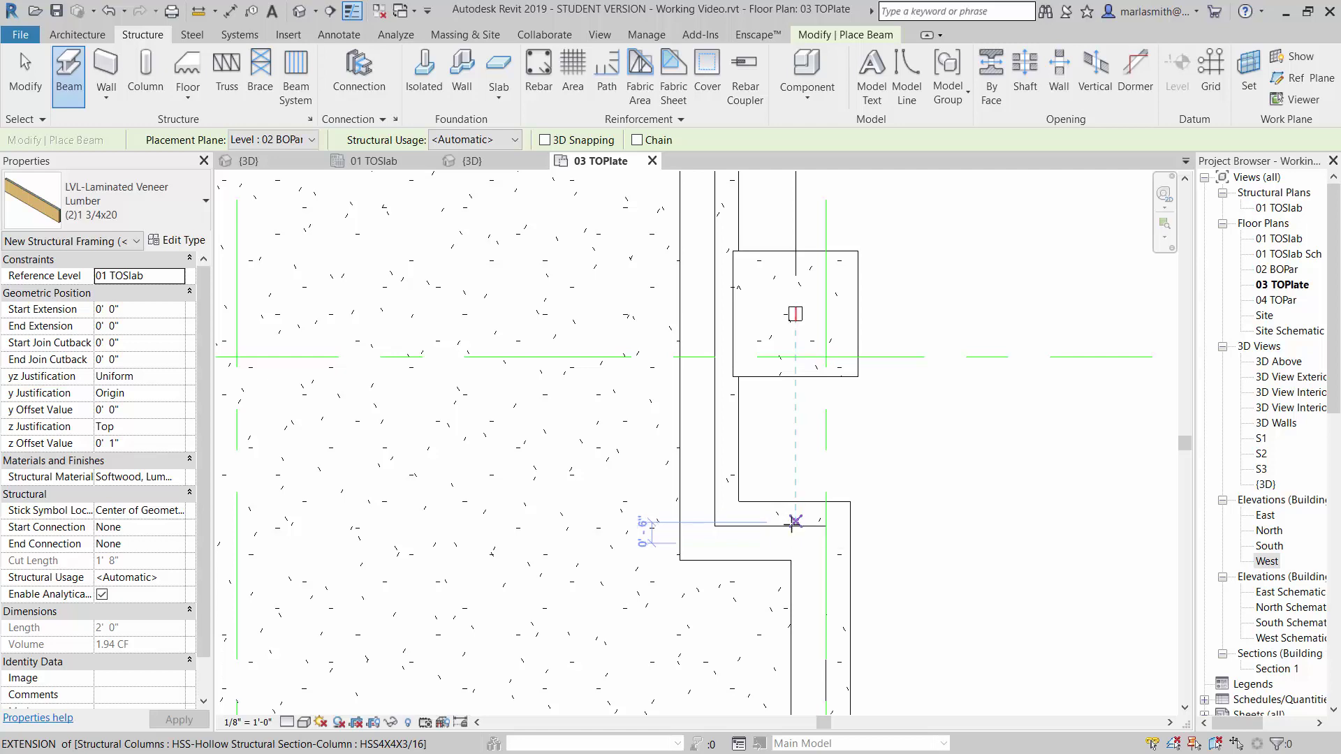
{"action": "left_click", "coordinate": [795, 522]}
{"action": "scroll", "coordinate": [796, 521], "scroll_direction": "down", "scroll_amount": 4}
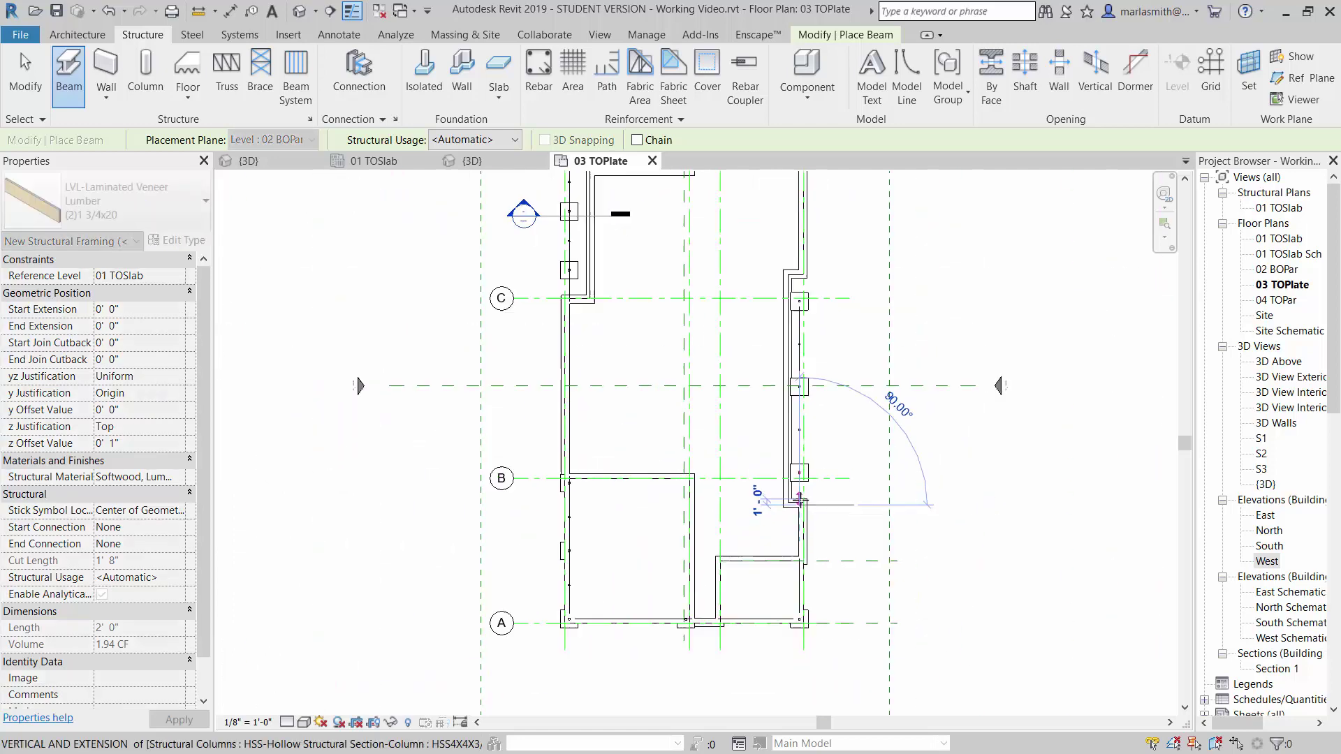
{"action": "scroll", "coordinate": [799, 500], "scroll_direction": "up", "scroll_amount": 6}
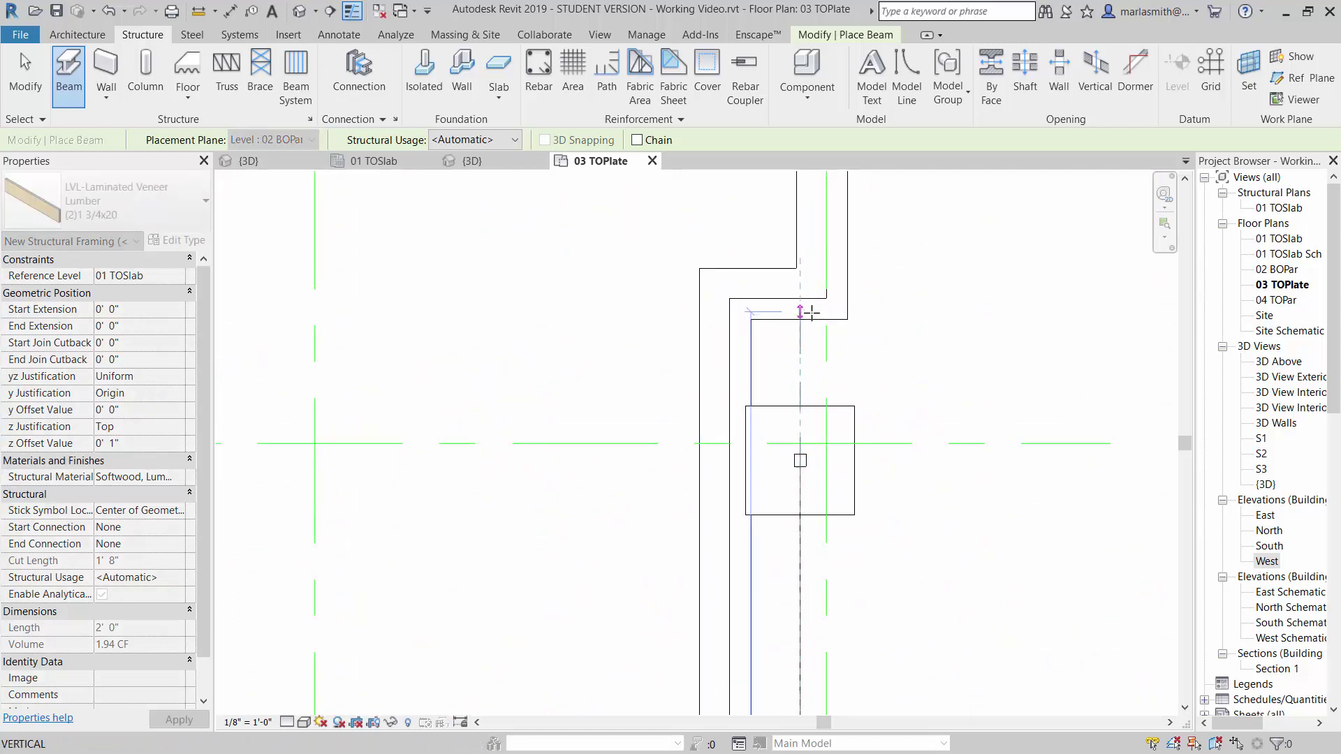
{"action": "left_click", "coordinate": [802, 286]}
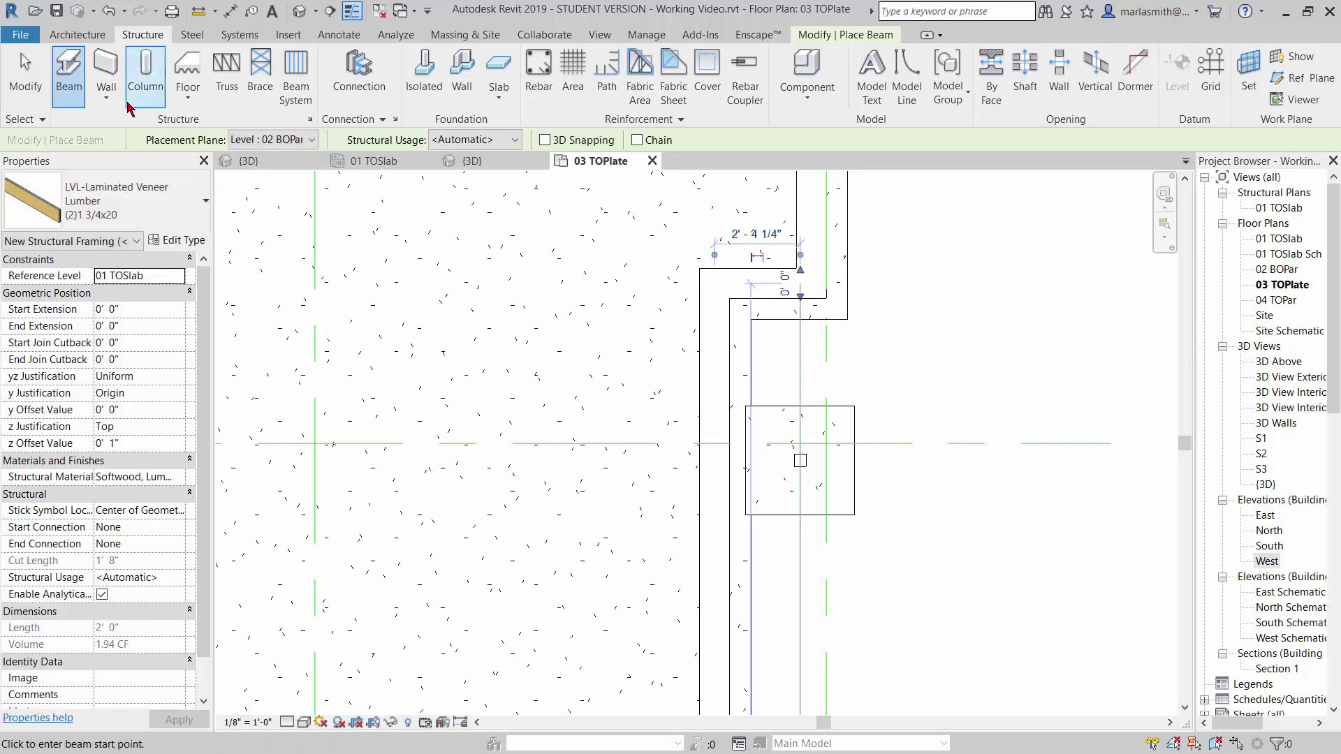
{"action": "scroll", "coordinate": [667, 565], "scroll_direction": "down", "scroll_amount": 5}
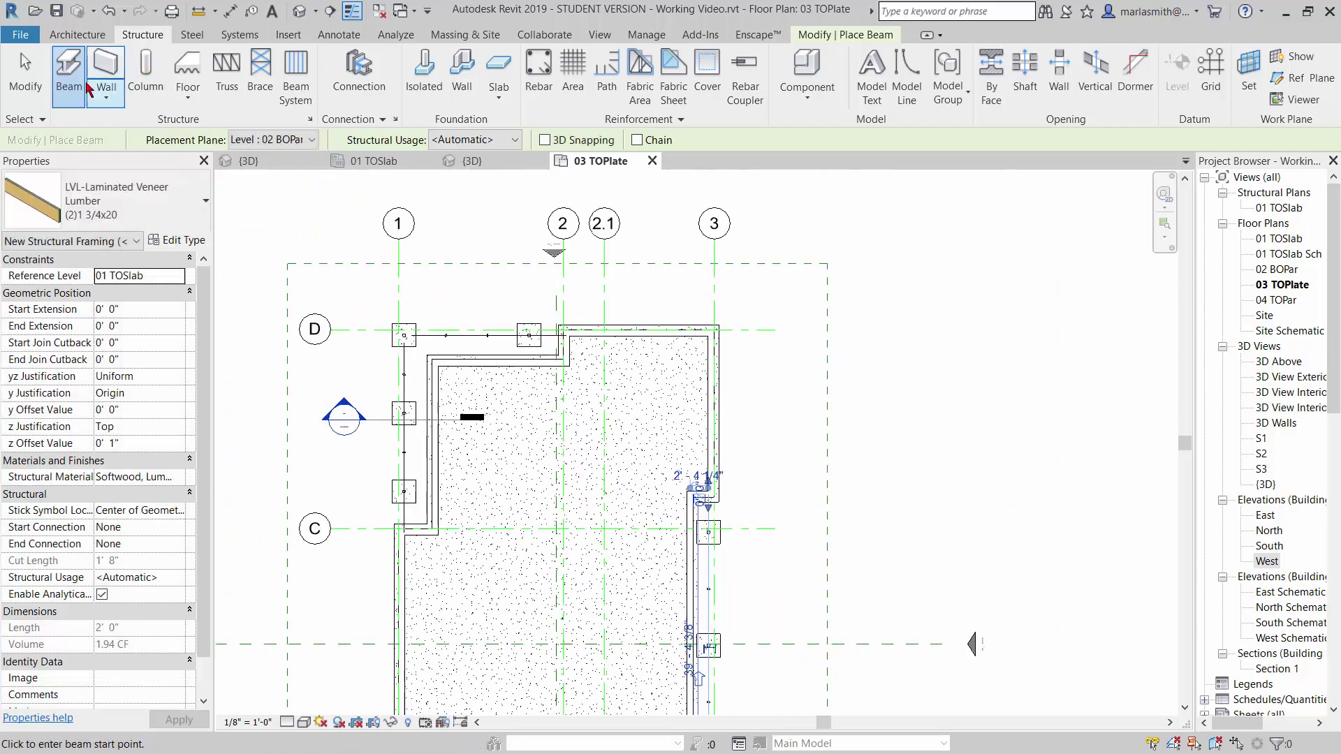
{"action": "left_click", "coordinate": [21, 75]}
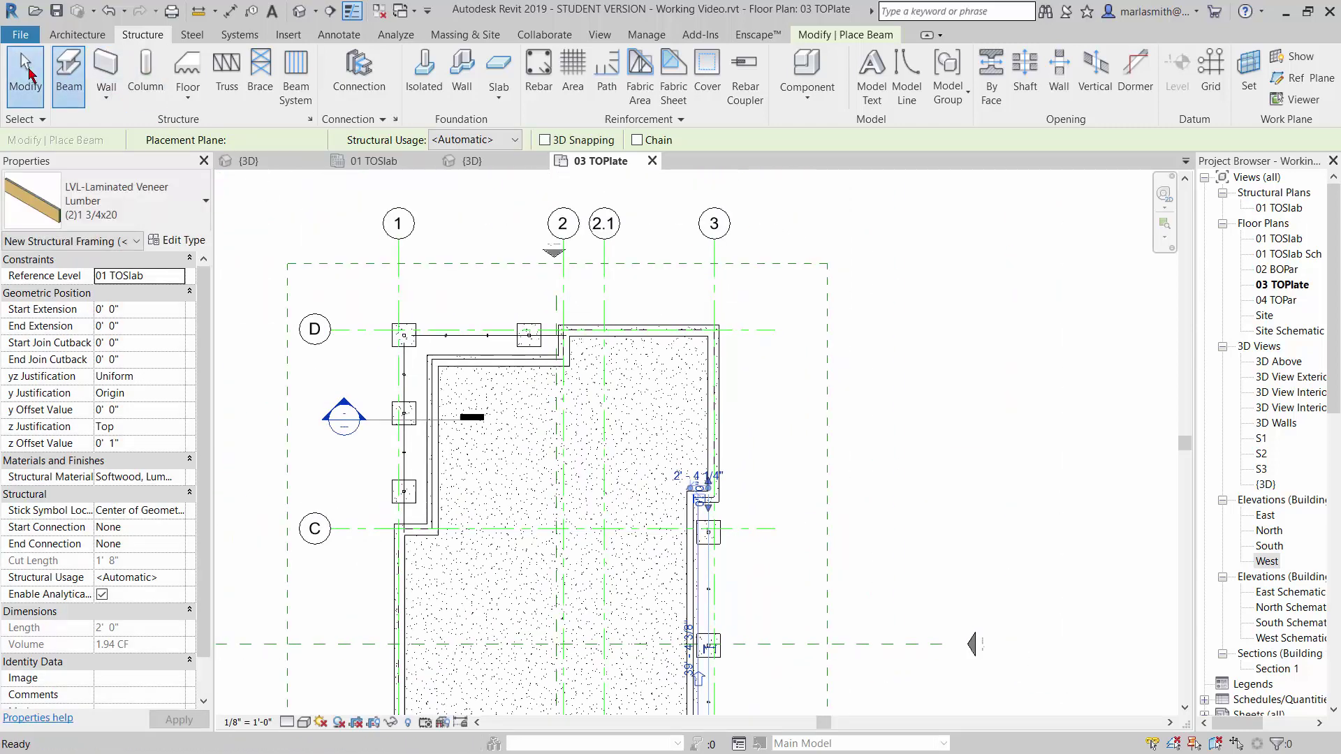
{"action": "left_click", "coordinate": [301, 11]}
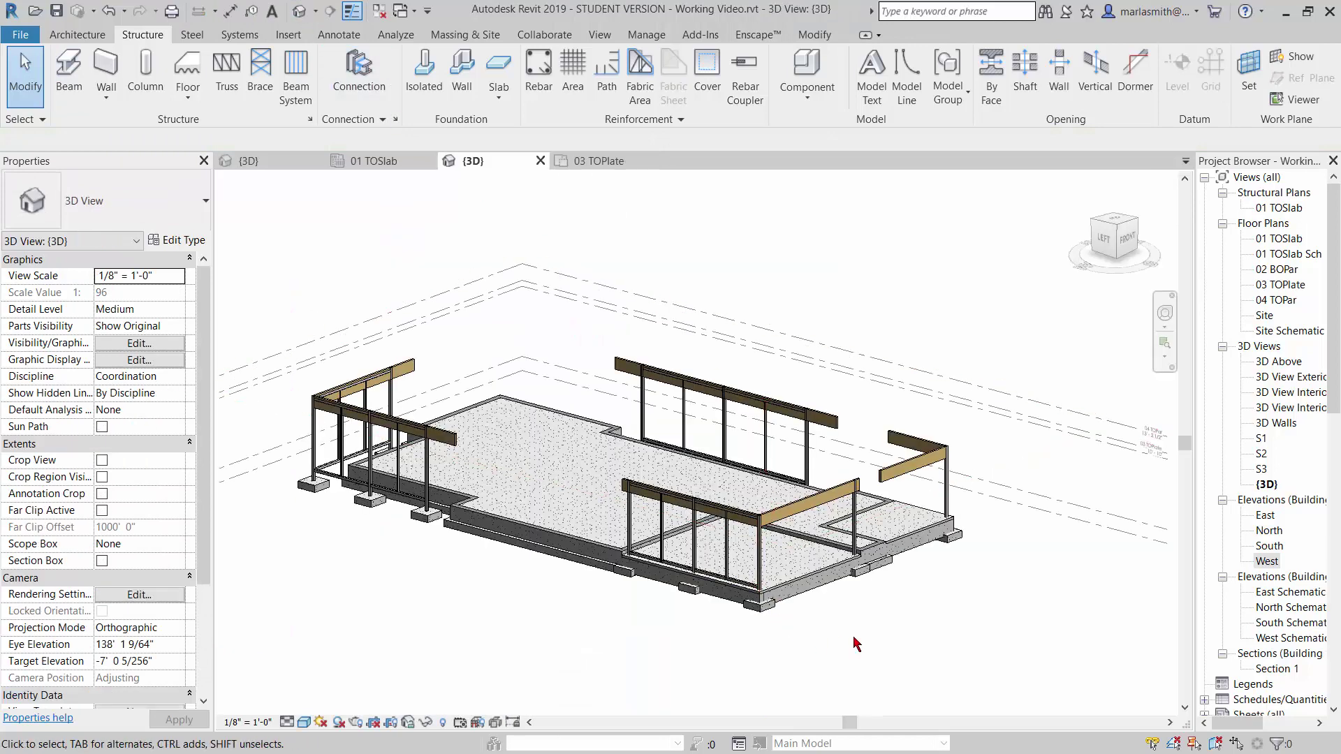
{"action": "scroll", "coordinate": [873, 538], "scroll_direction": "up", "scroll_amount": 5}
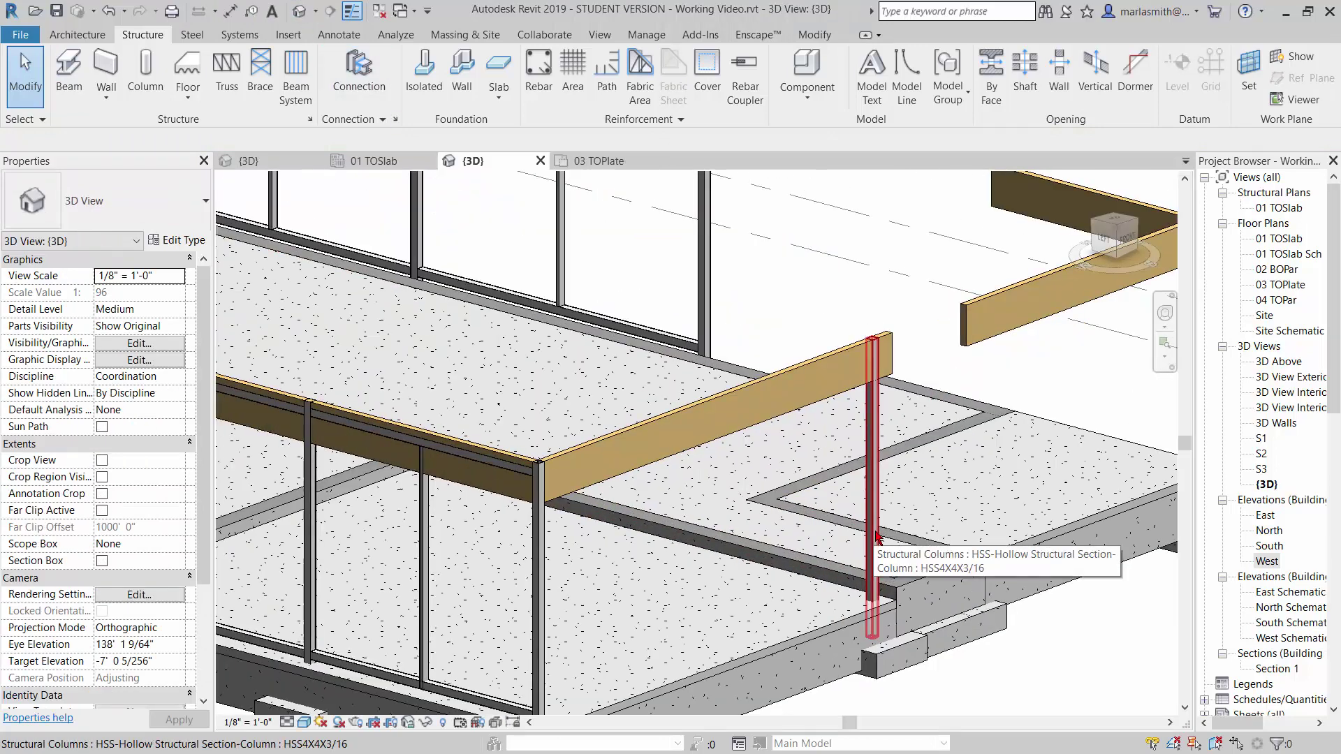
{"action": "scroll", "coordinate": [877, 538], "scroll_direction": "down", "scroll_amount": 6}
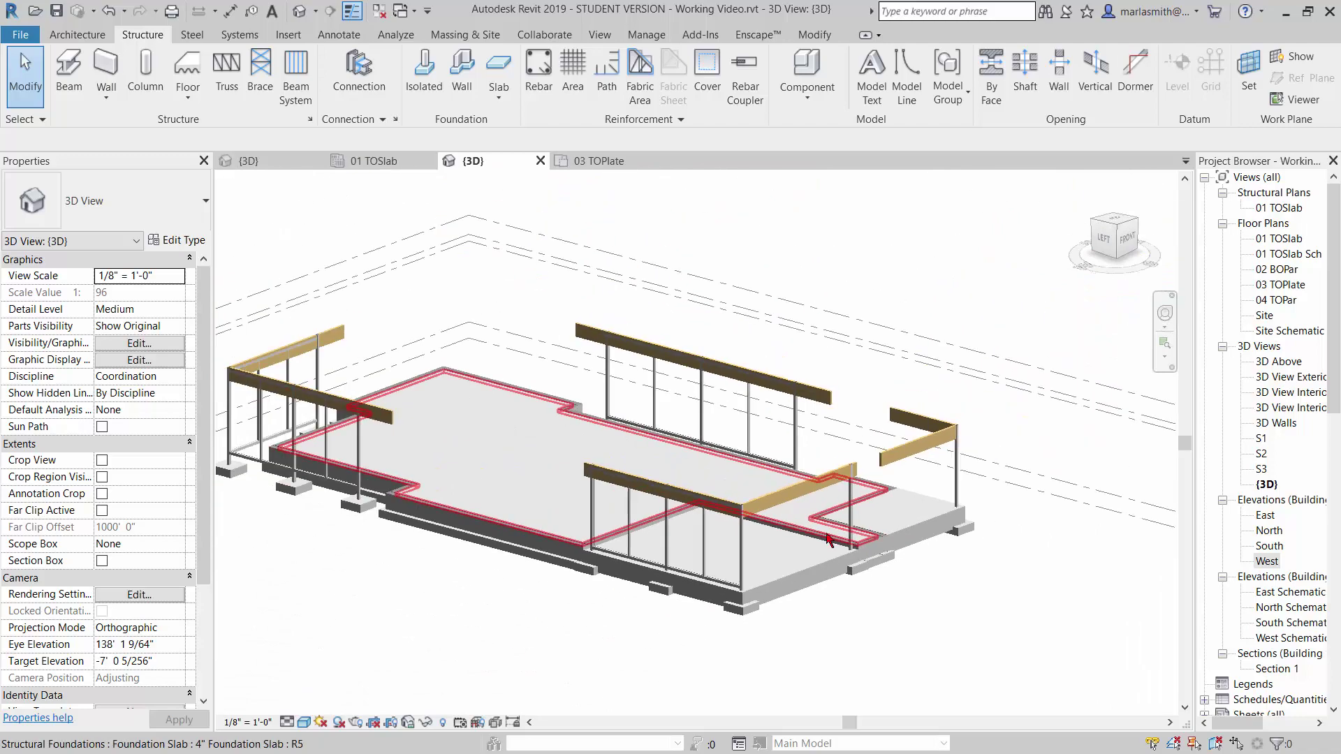
{"action": "scroll", "coordinate": [711, 529], "scroll_direction": "up", "scroll_amount": 6}
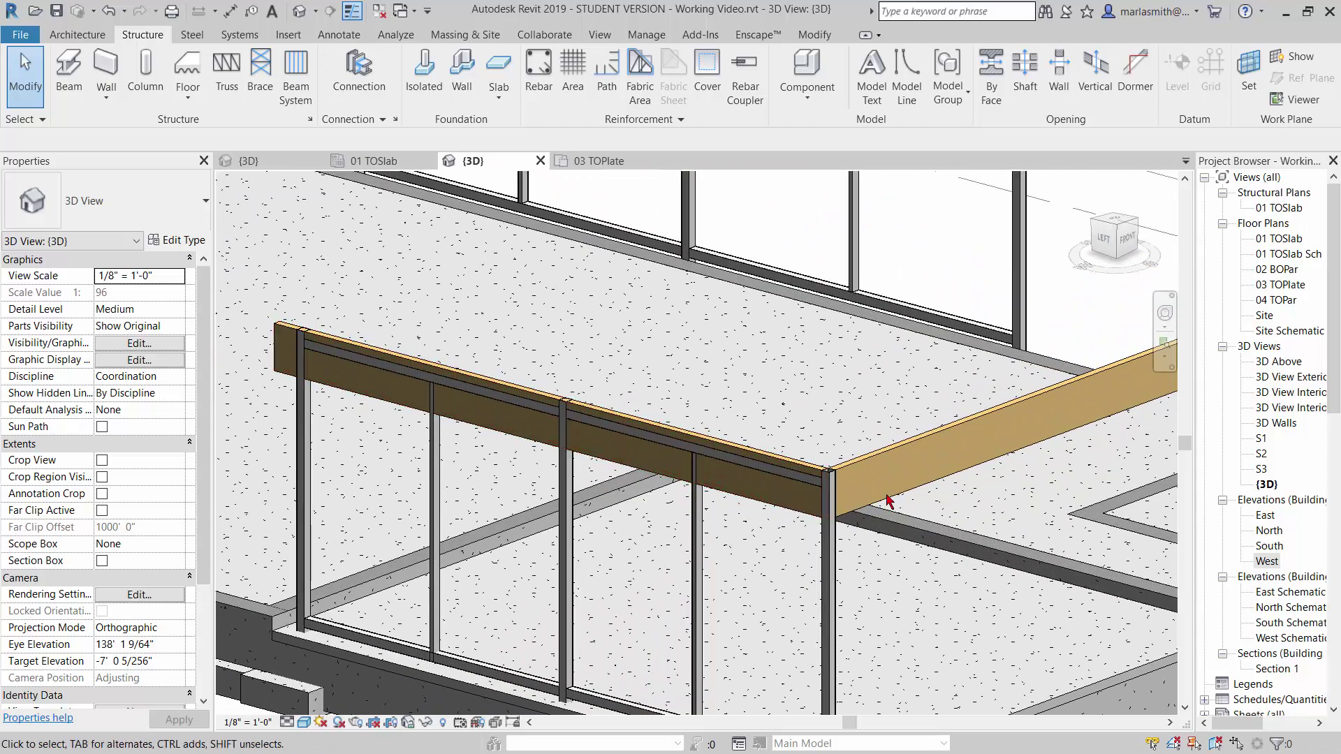
{"action": "scroll", "coordinate": [891, 498], "scroll_direction": "down", "scroll_amount": 6}
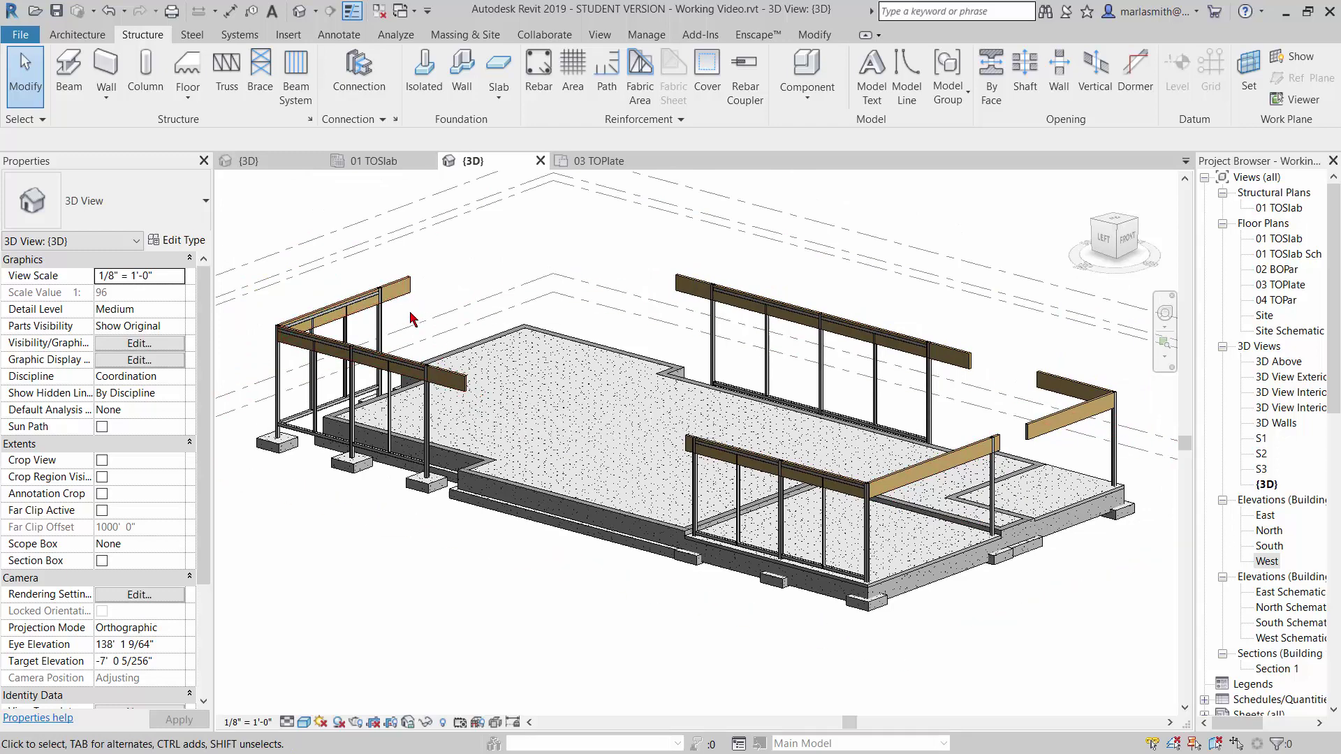
- Select all LVL beams visible in view and set their z Justification to Bottom
{"action": "left_click", "coordinate": [457, 395]}
{"action": "right_click", "coordinate": [457, 395]}
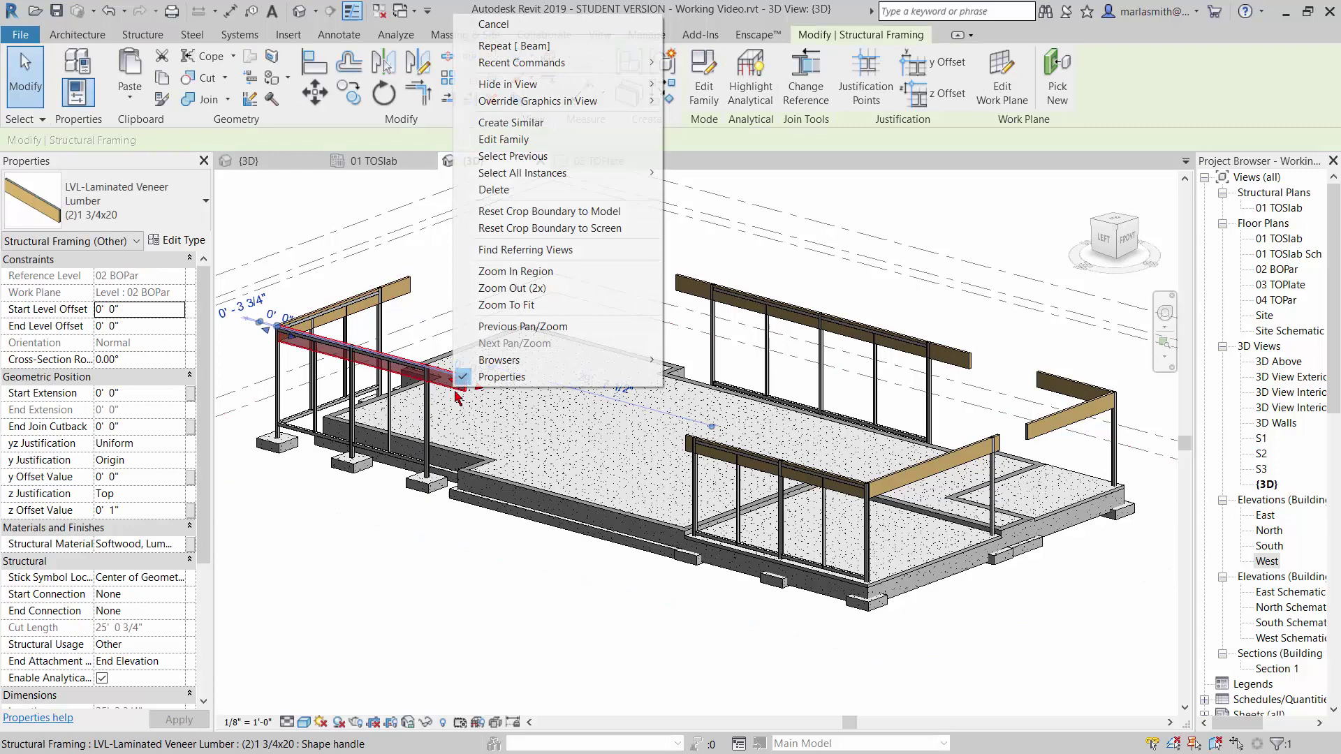
{"action": "mouse_move", "coordinate": [528, 180]}
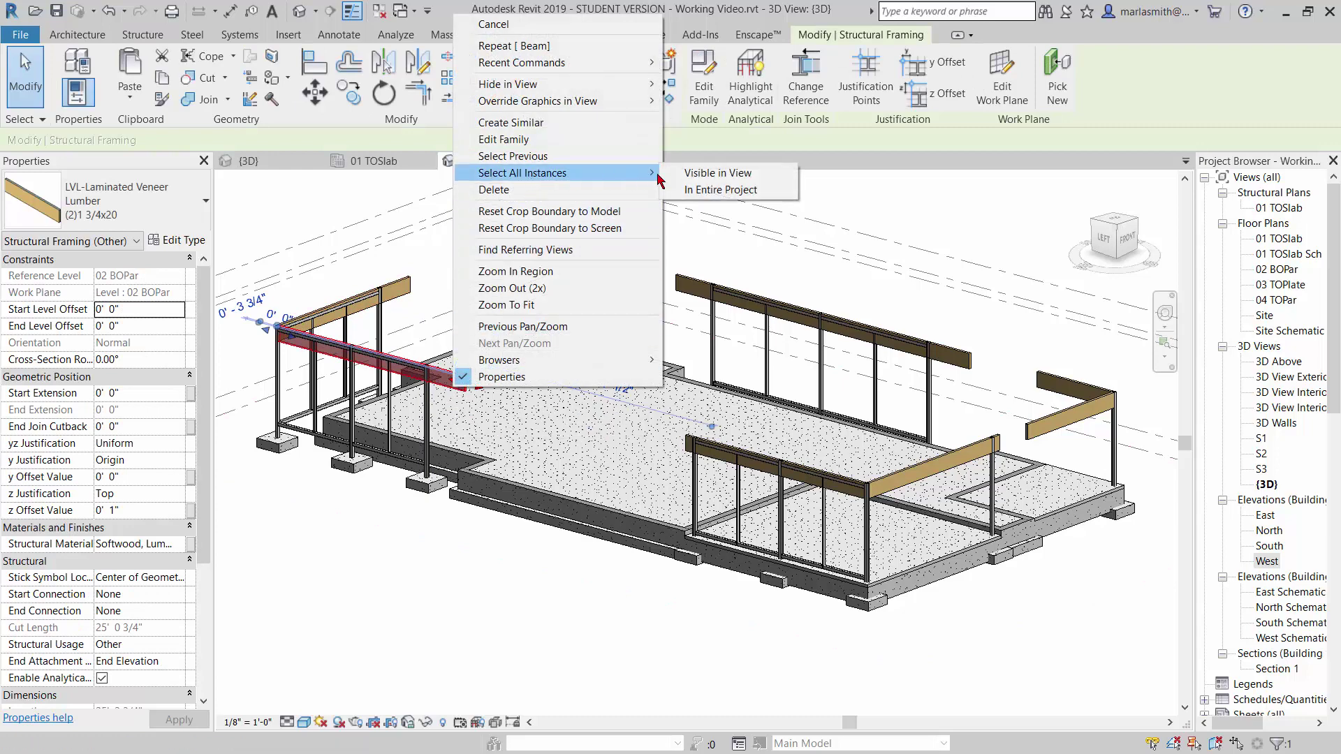
{"action": "left_click", "coordinate": [713, 173]}
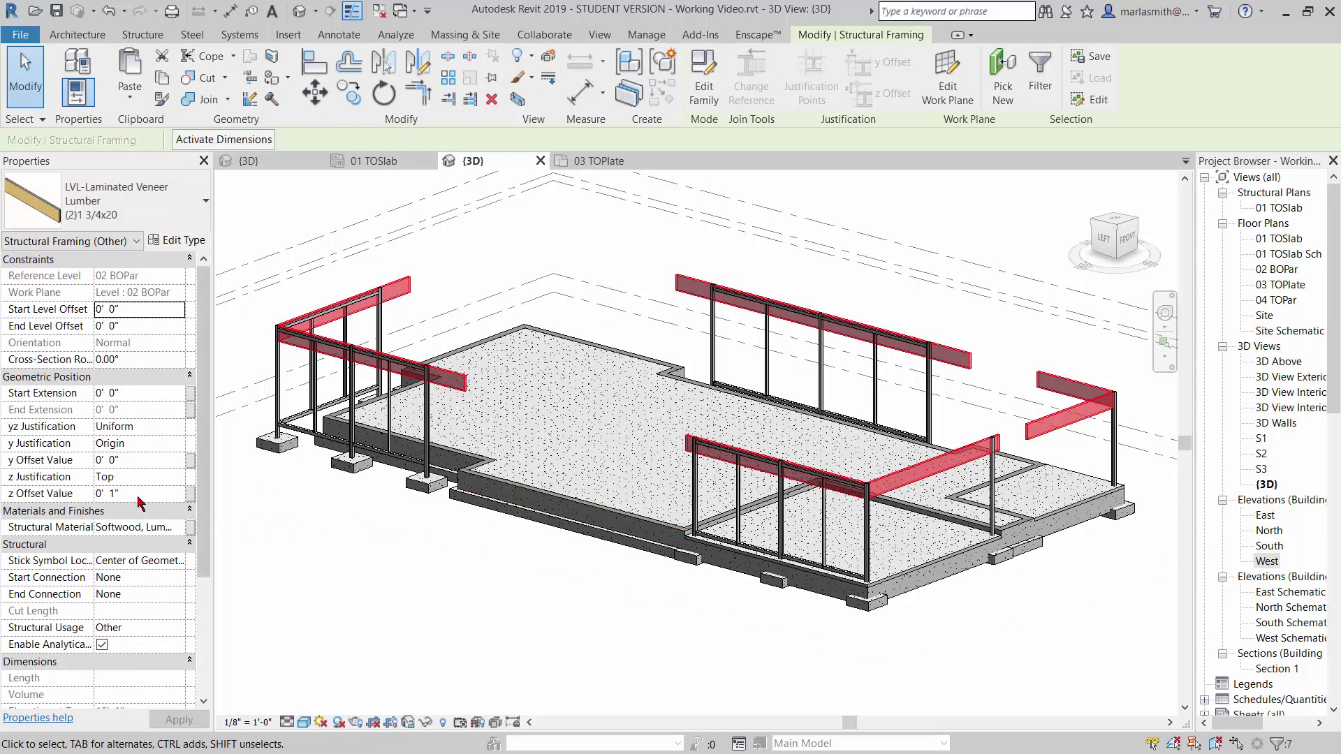
{"action": "left_click", "coordinate": [179, 479]}
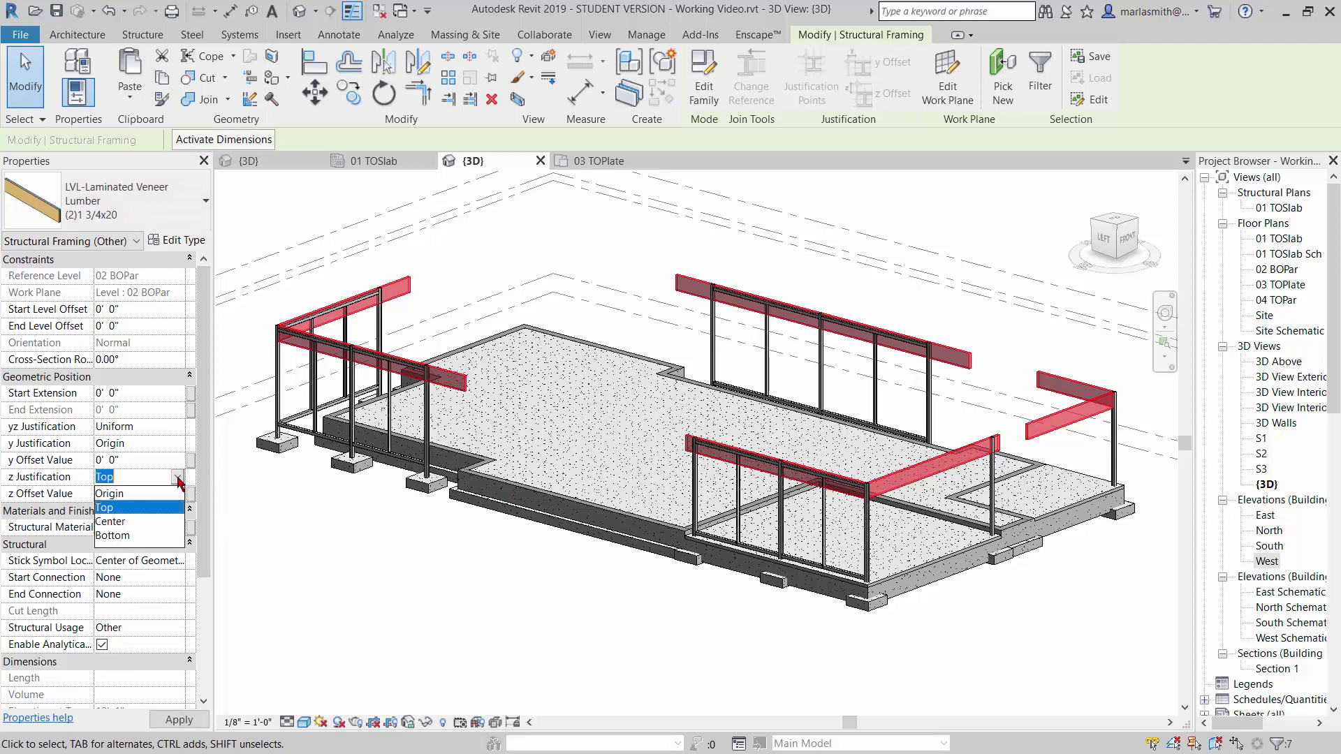
{"action": "left_click", "coordinate": [113, 536]}
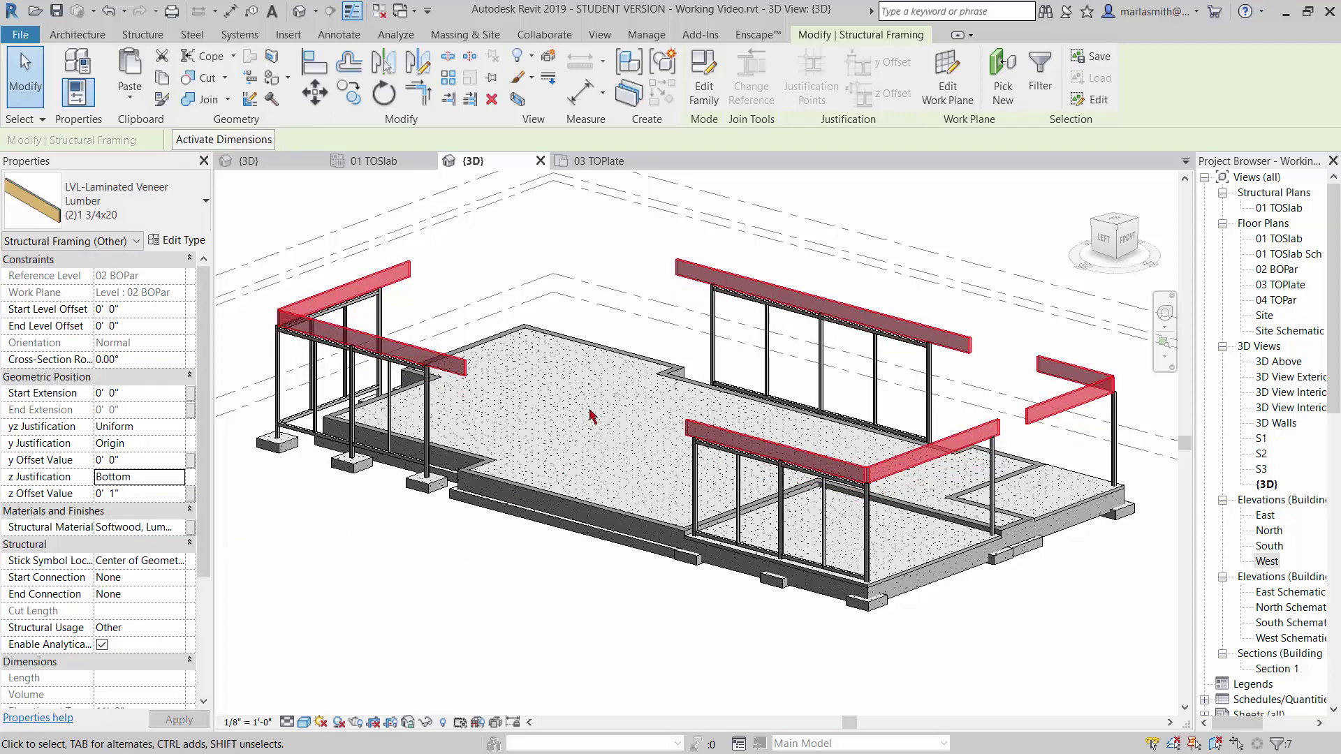
{"action": "left_click", "coordinate": [926, 203]}
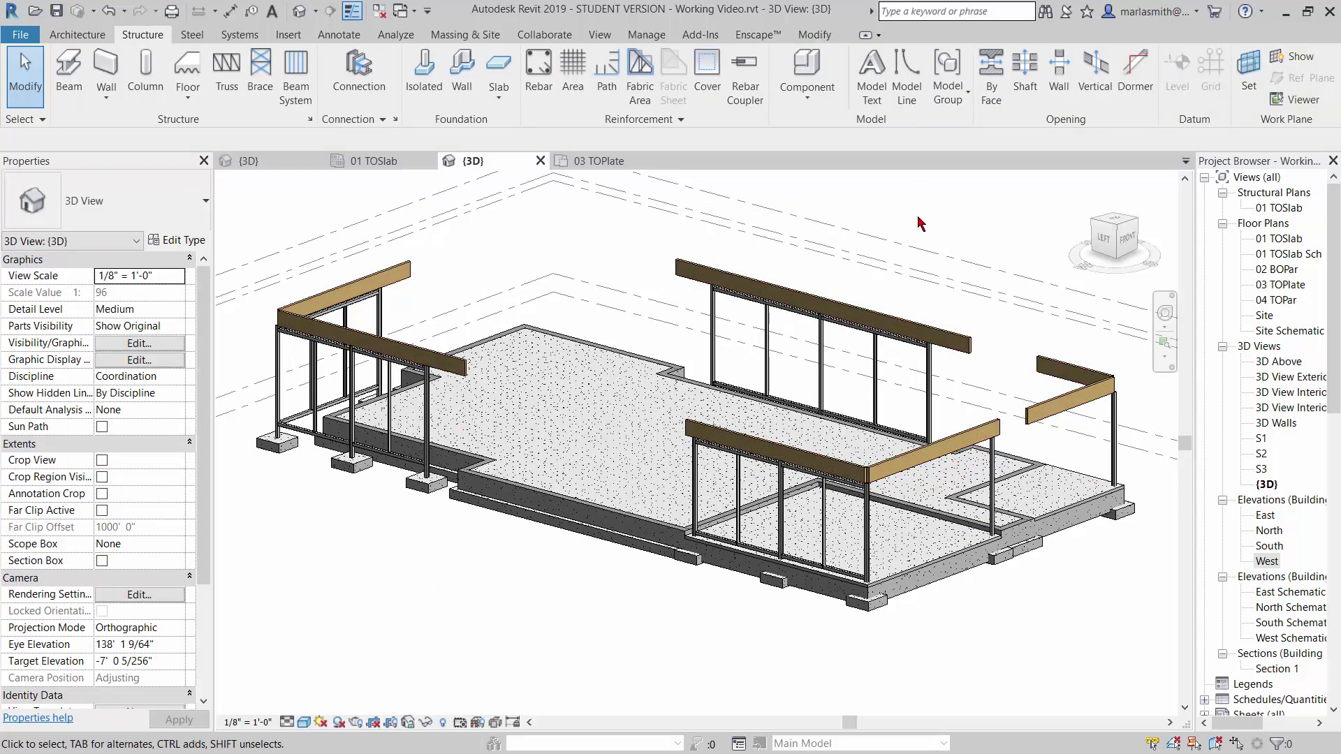
- Align the front LVL beam's end flush to the right beam's face, then select it to check
{"action": "scroll", "coordinate": [745, 318], "scroll_direction": "down", "scroll_amount": 2}
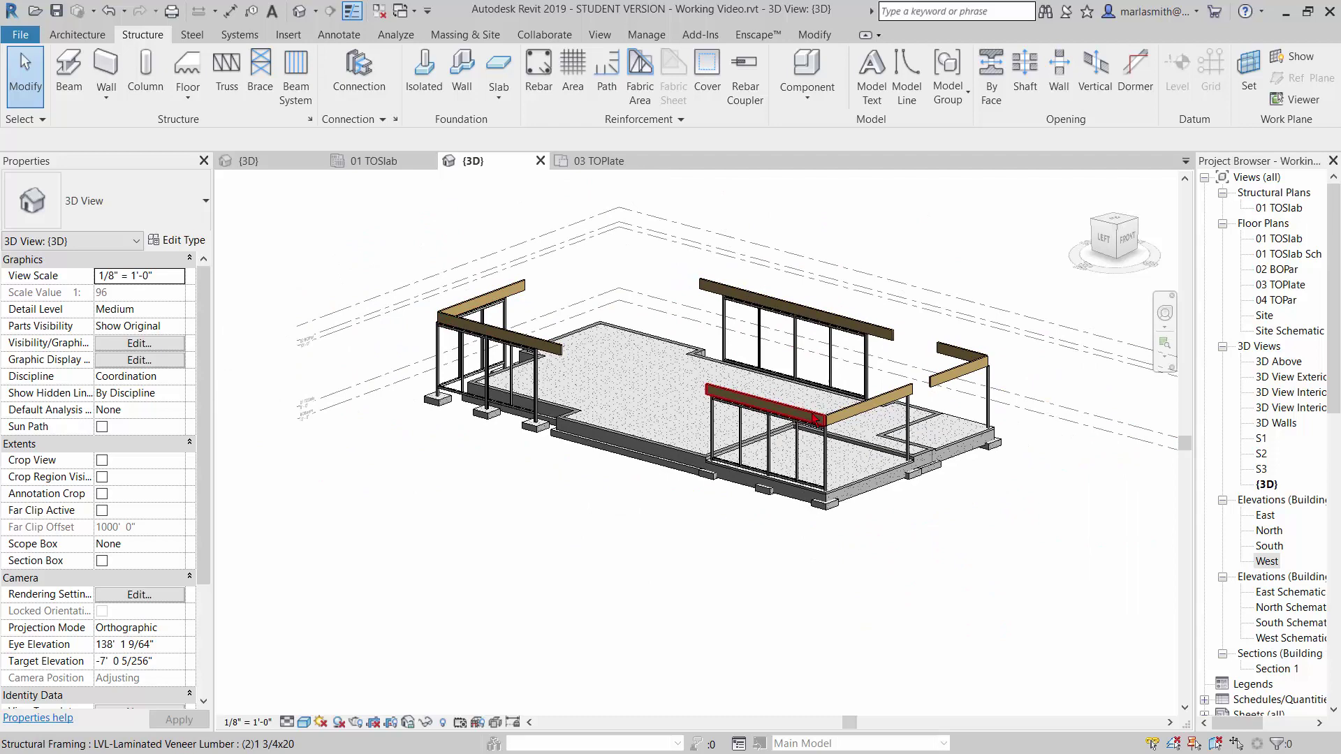
{"action": "scroll", "coordinate": [814, 419], "scroll_direction": "up", "scroll_amount": 5}
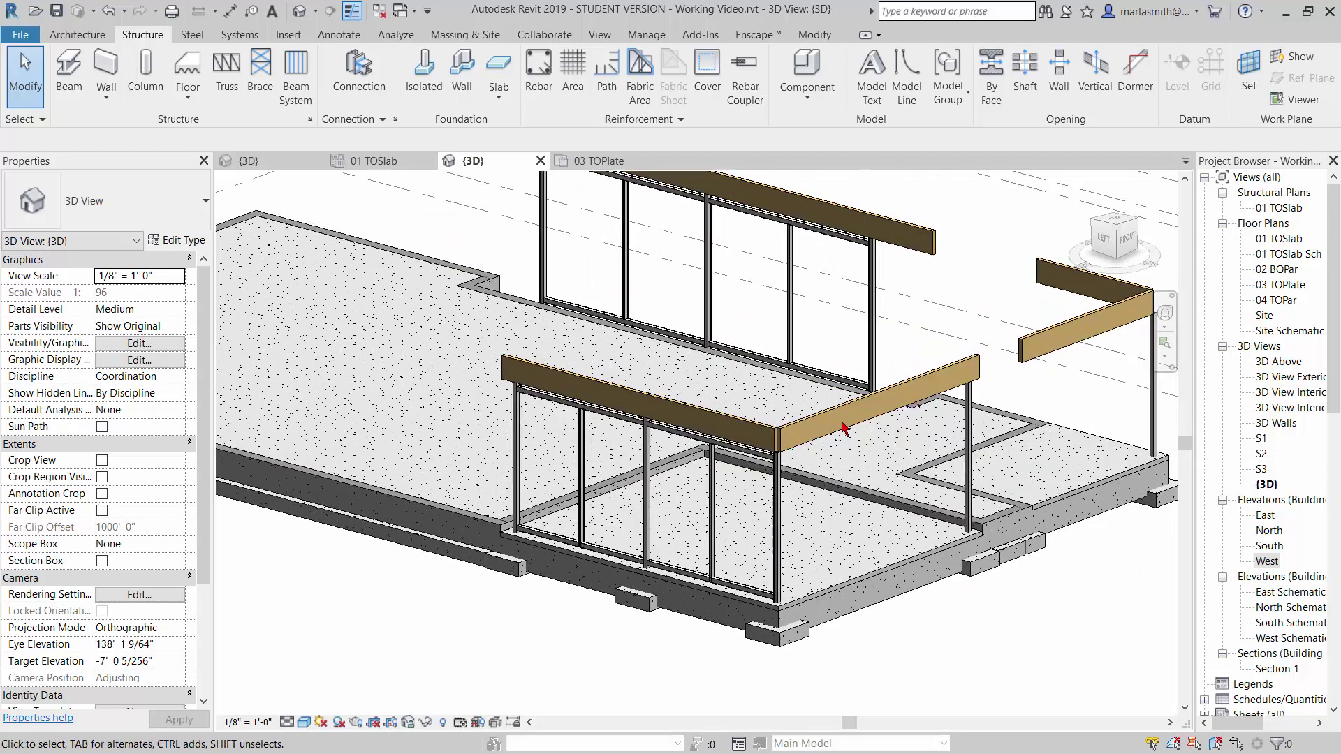
{"action": "scroll", "coordinate": [813, 428], "scroll_direction": "up", "scroll_amount": 4}
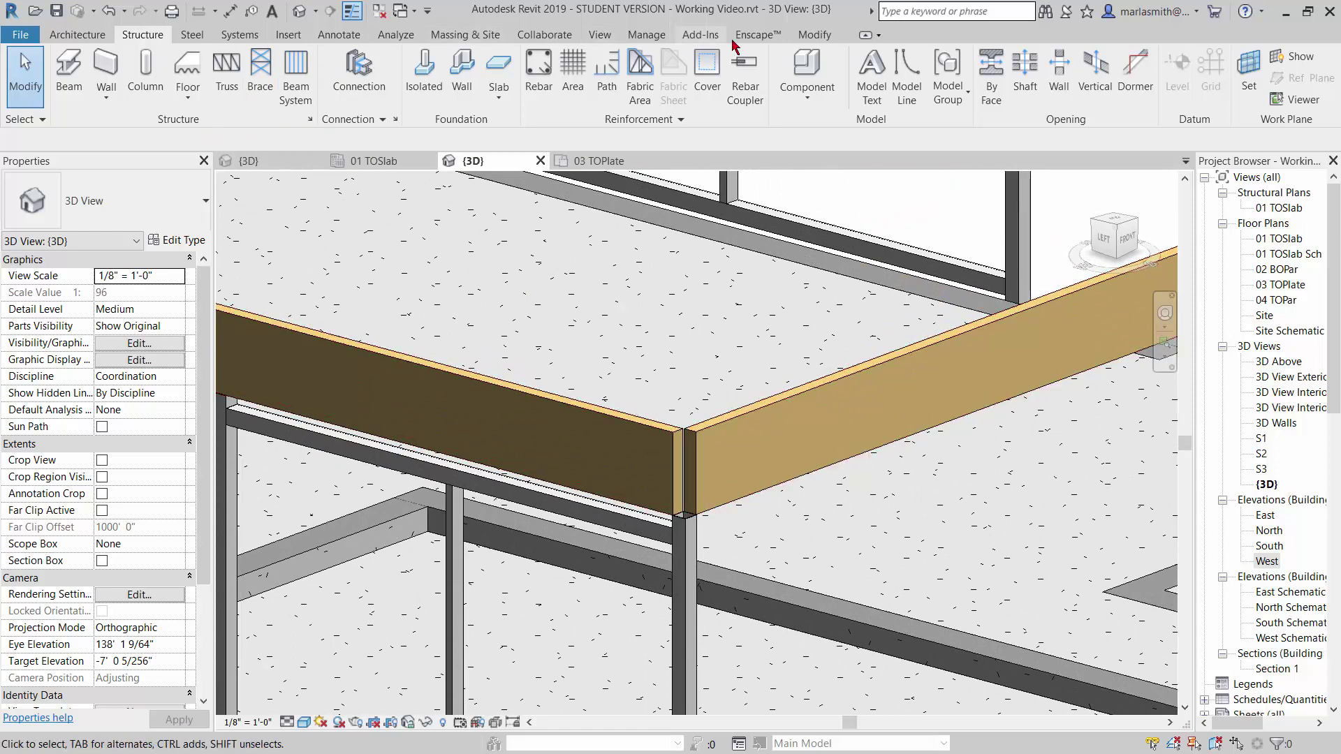
{"action": "left_click", "coordinate": [814, 37]}
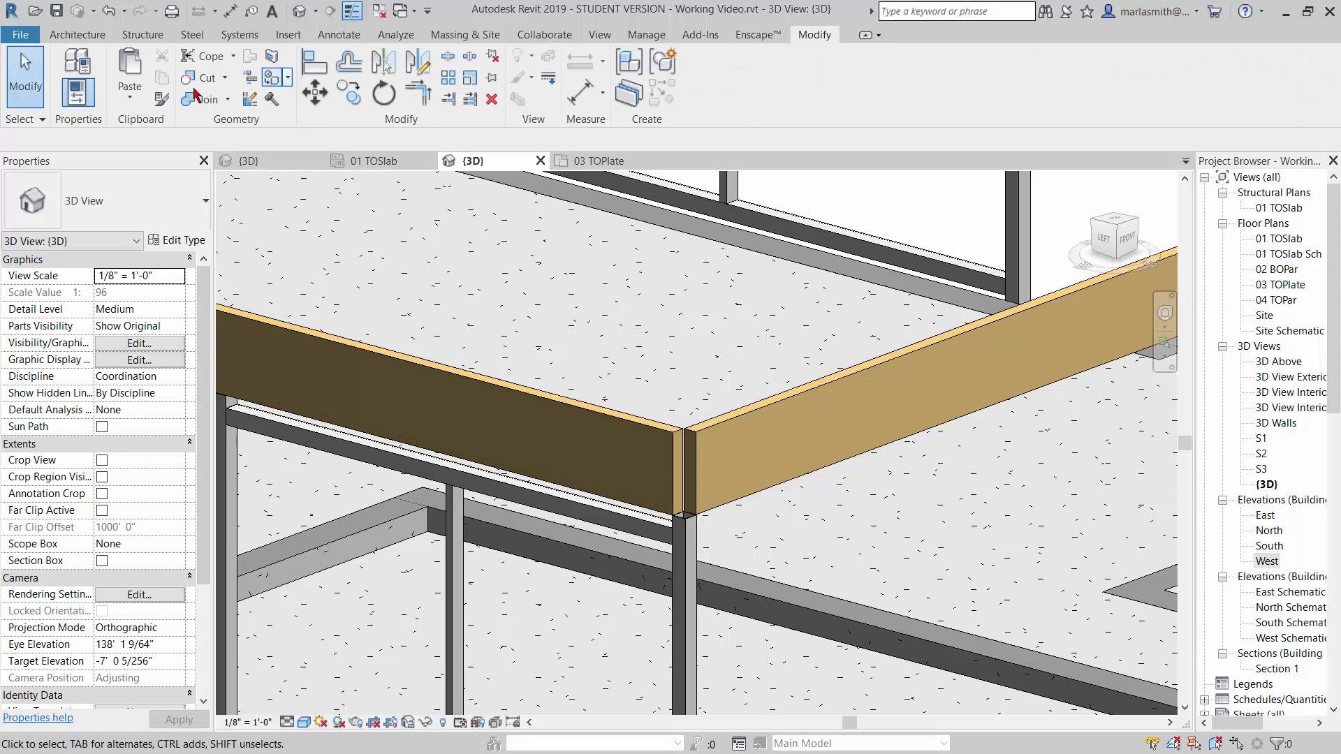
{"action": "left_click", "coordinate": [312, 75]}
{"action": "left_click", "coordinate": [755, 417]}
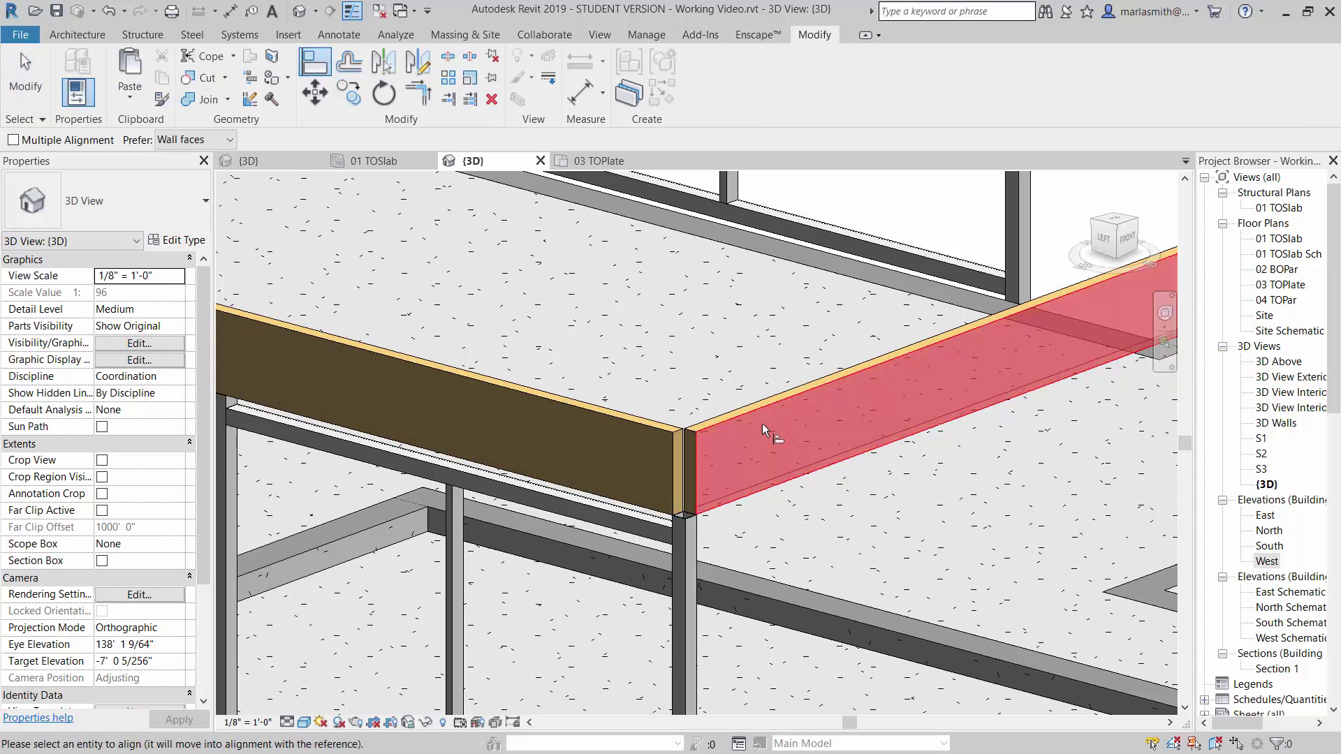
{"action": "left_click", "coordinate": [682, 465]}
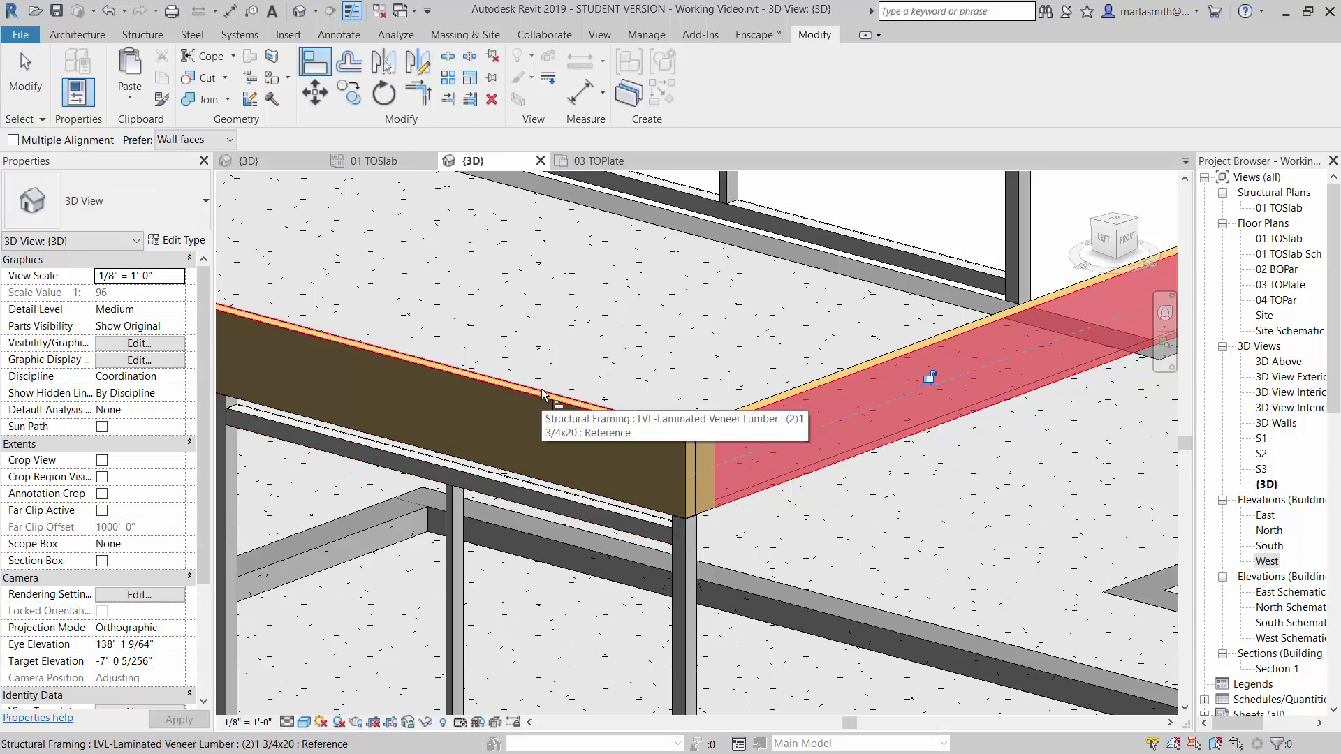
{"action": "key", "text": "Escape"}
{"action": "key", "text": "Escape"}
{"action": "left_click", "coordinate": [580, 393]}
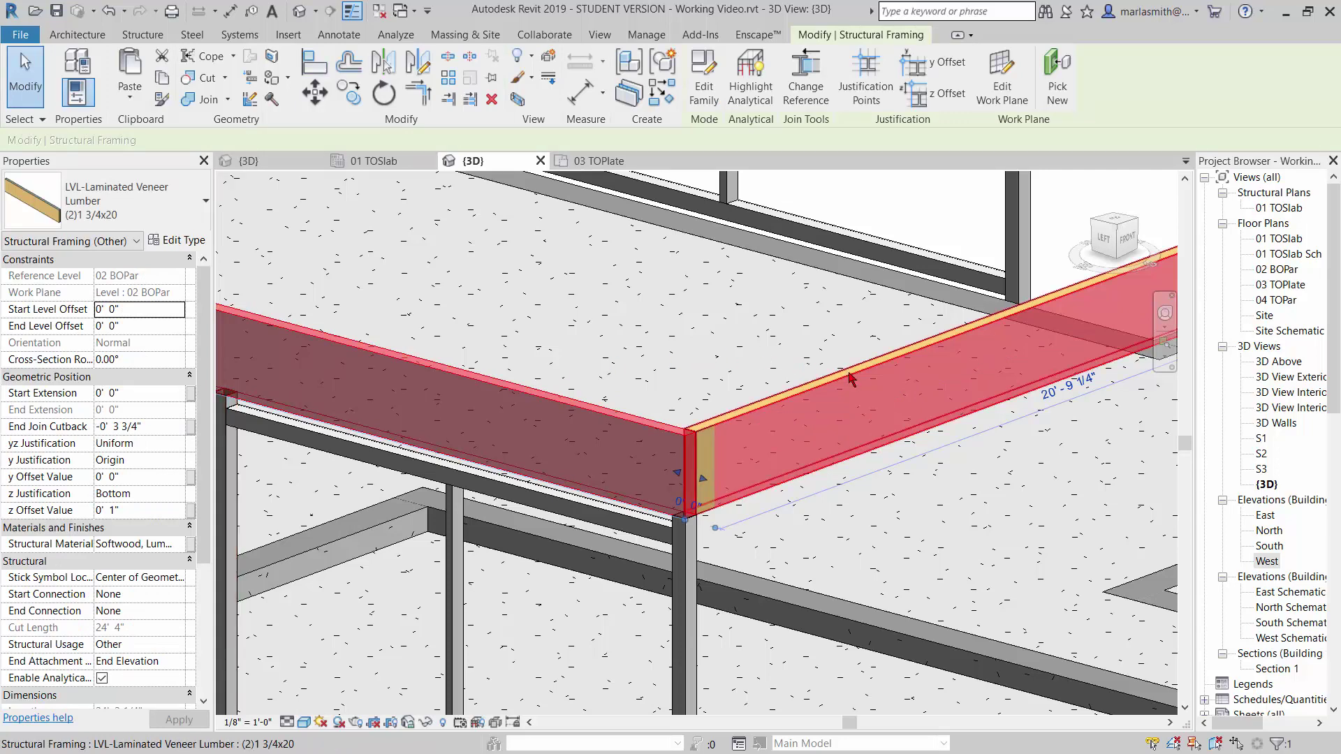
{"action": "scroll", "coordinate": [865, 393], "scroll_direction": "down", "scroll_amount": 6}
{"action": "left_click", "coordinate": [1099, 515]}
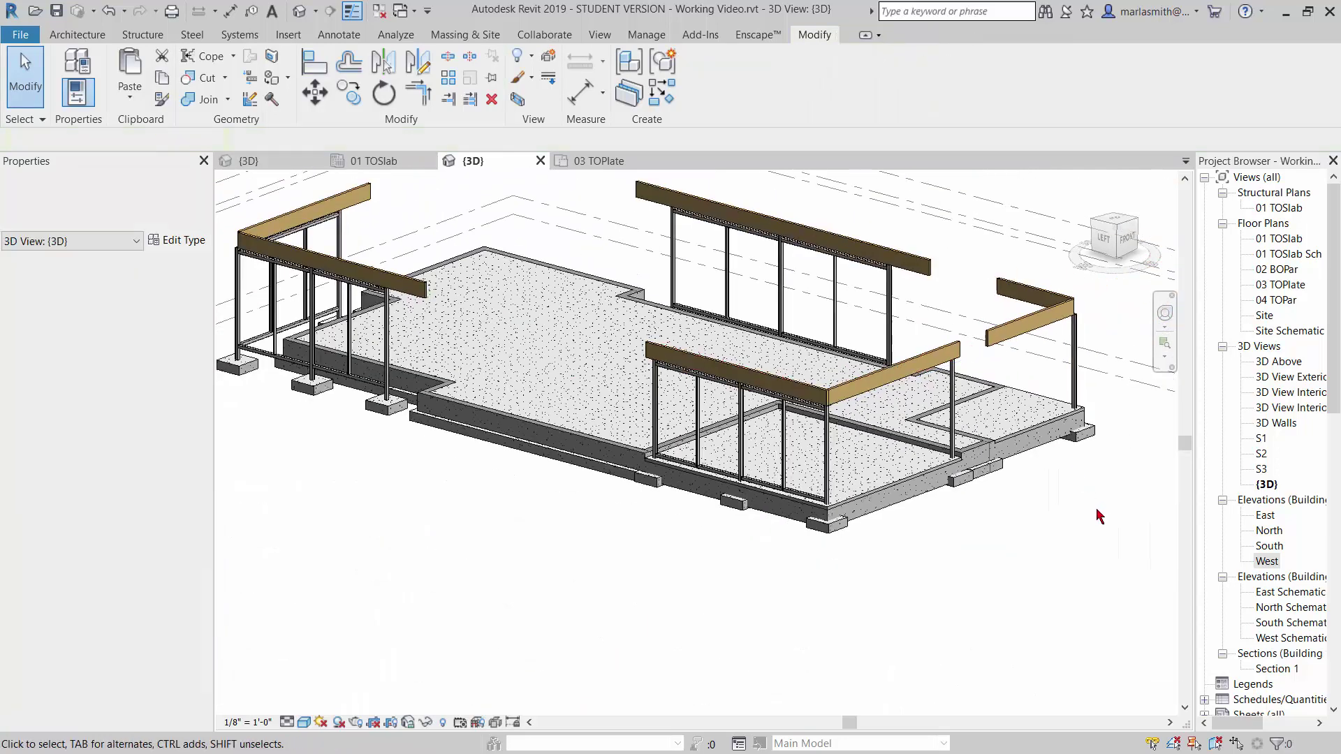
{"action": "key", "text": "a"}
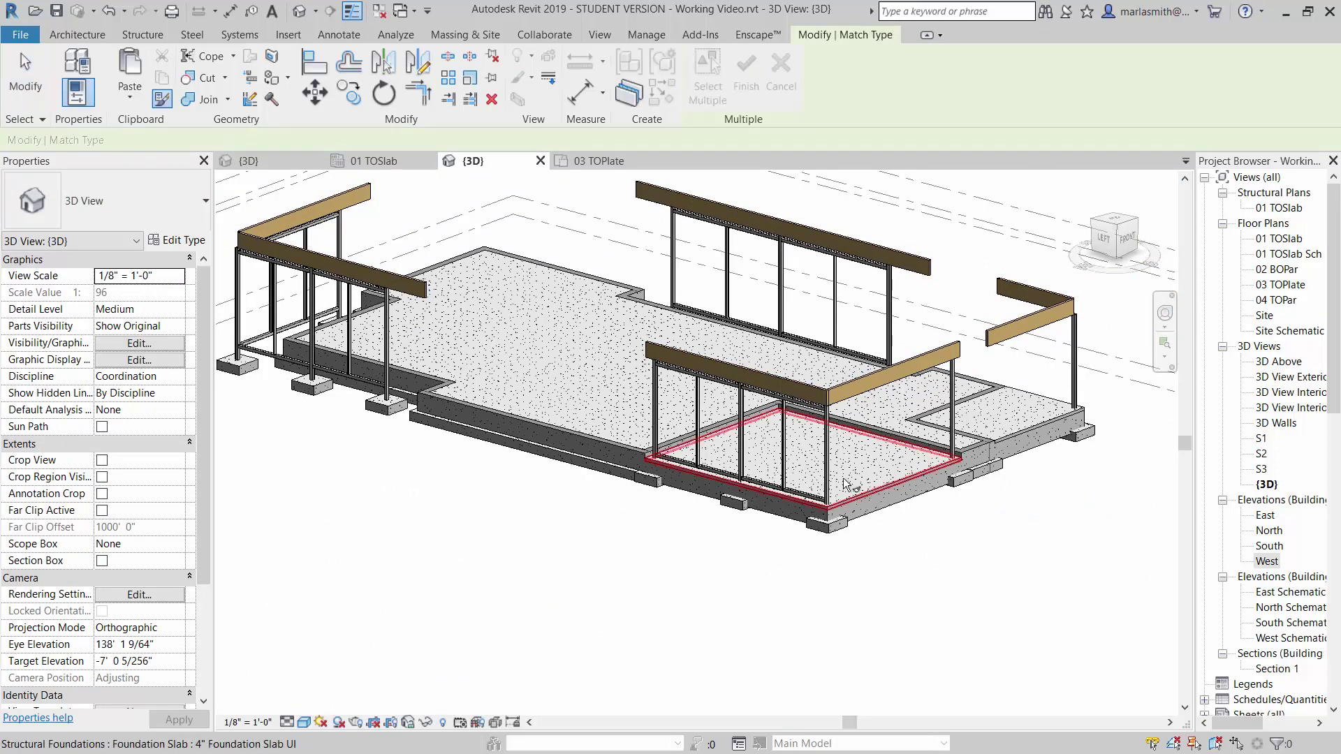
{"action": "left_click", "coordinate": [745, 387]}
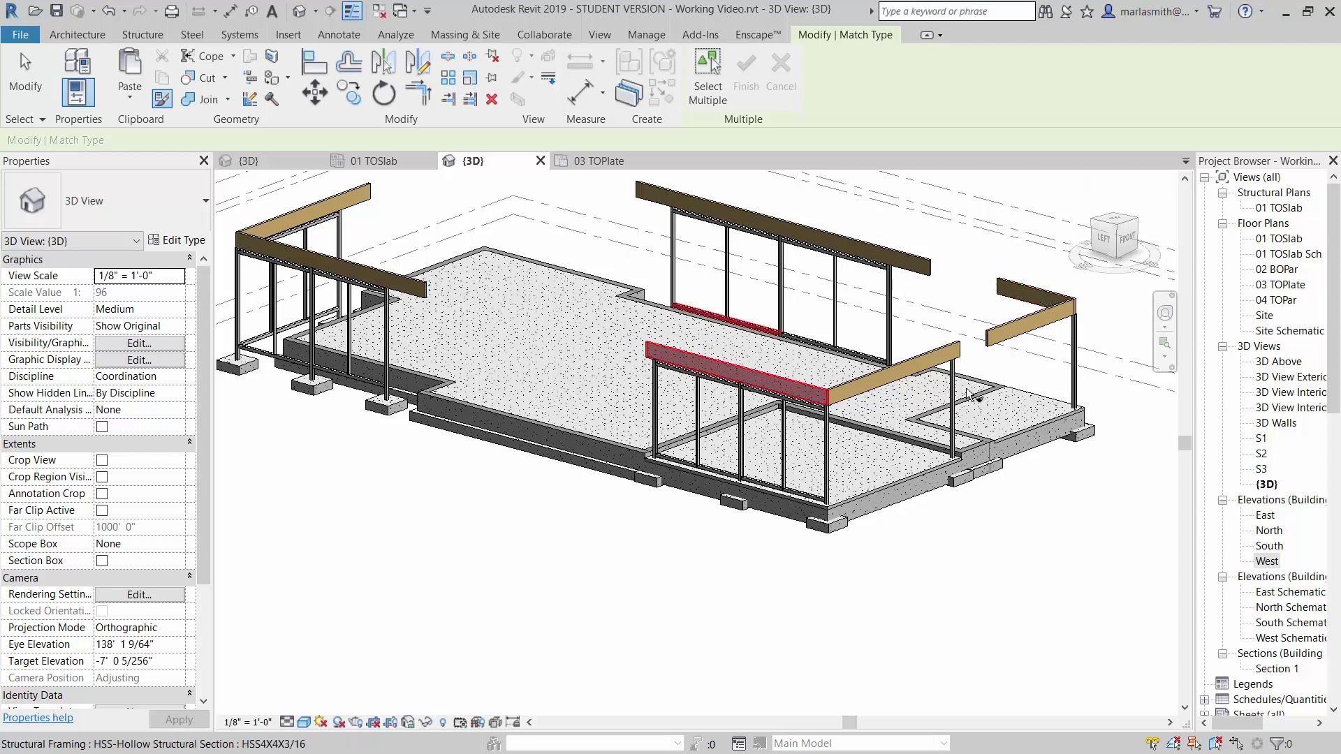
{"action": "key", "text": "Escape"}
{"action": "key", "text": "Escape"}
{"action": "scroll", "coordinate": [1118, 328], "scroll_direction": "up", "scroll_amount": 5}
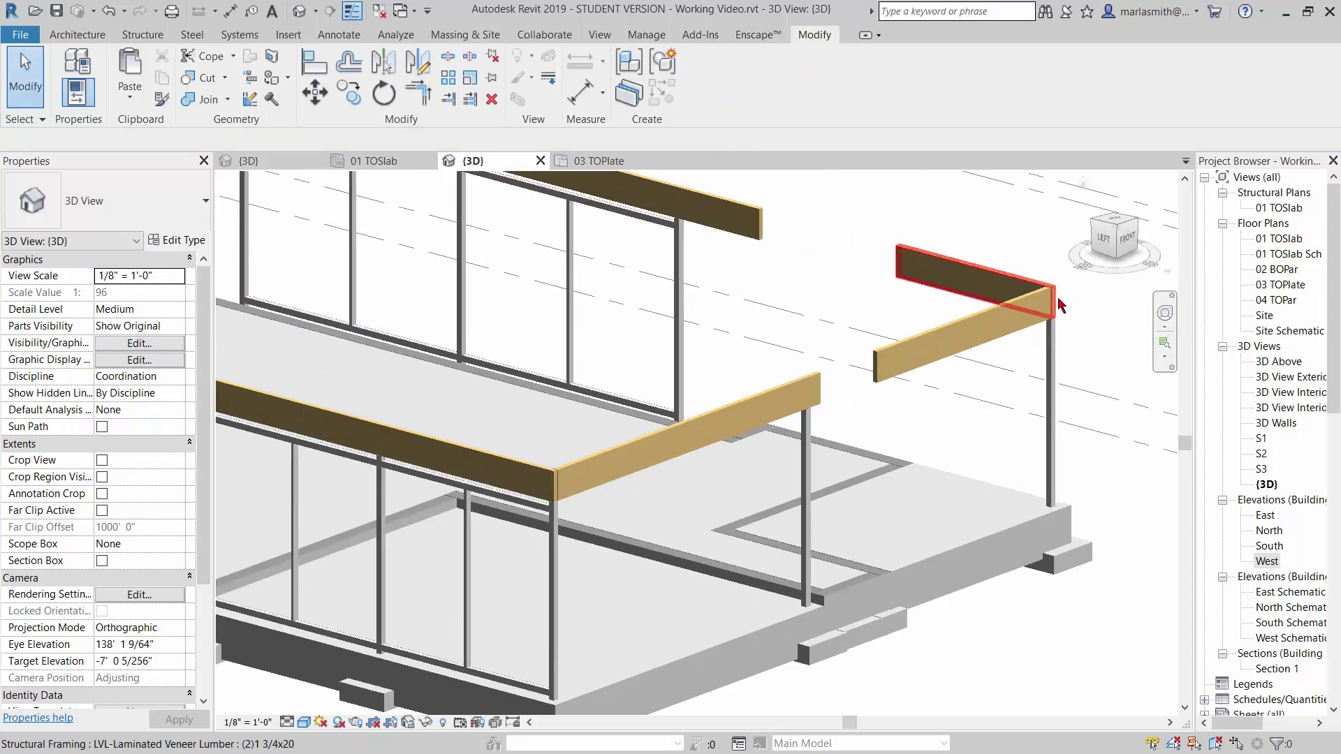
{"action": "scroll", "coordinate": [1048, 332], "scroll_direction": "down", "scroll_amount": 6}
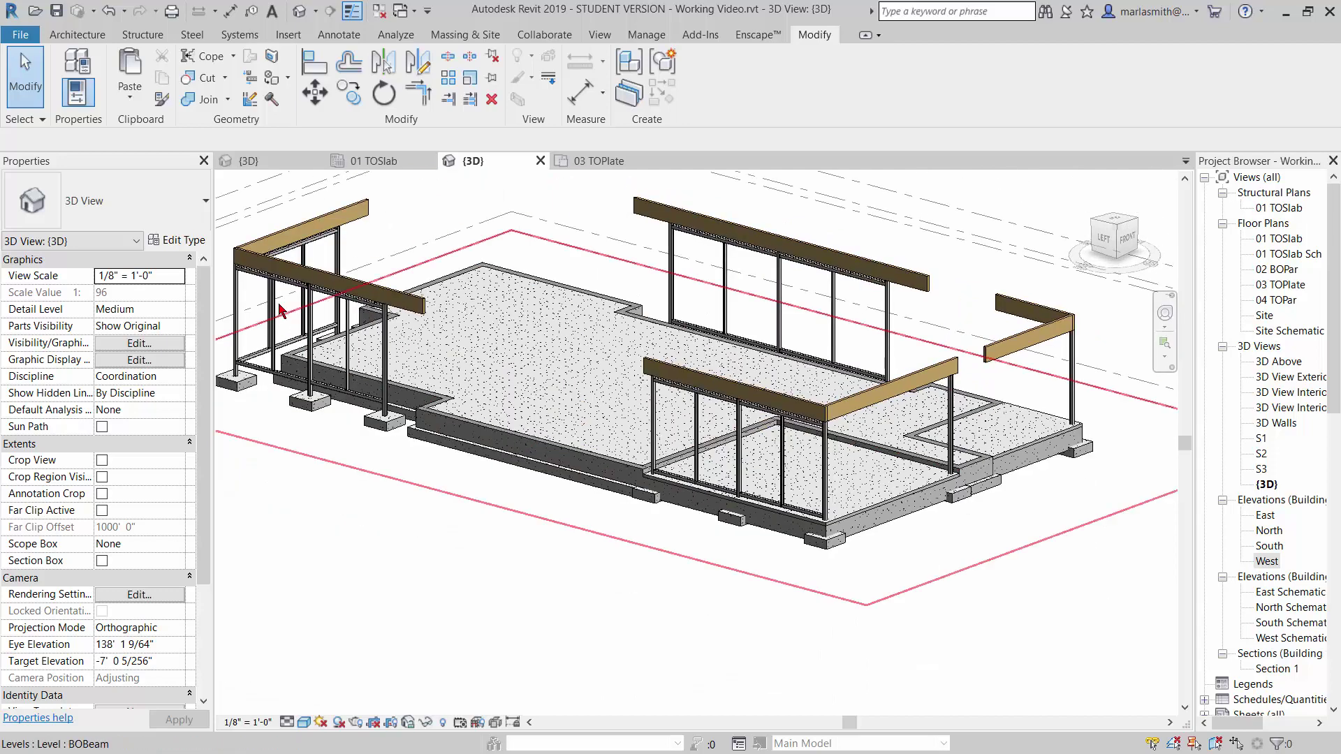
{"action": "scroll", "coordinate": [286, 290], "scroll_direction": "up", "scroll_amount": 6}
{"action": "scroll", "coordinate": [286, 291], "scroll_direction": "down", "scroll_amount": 6}
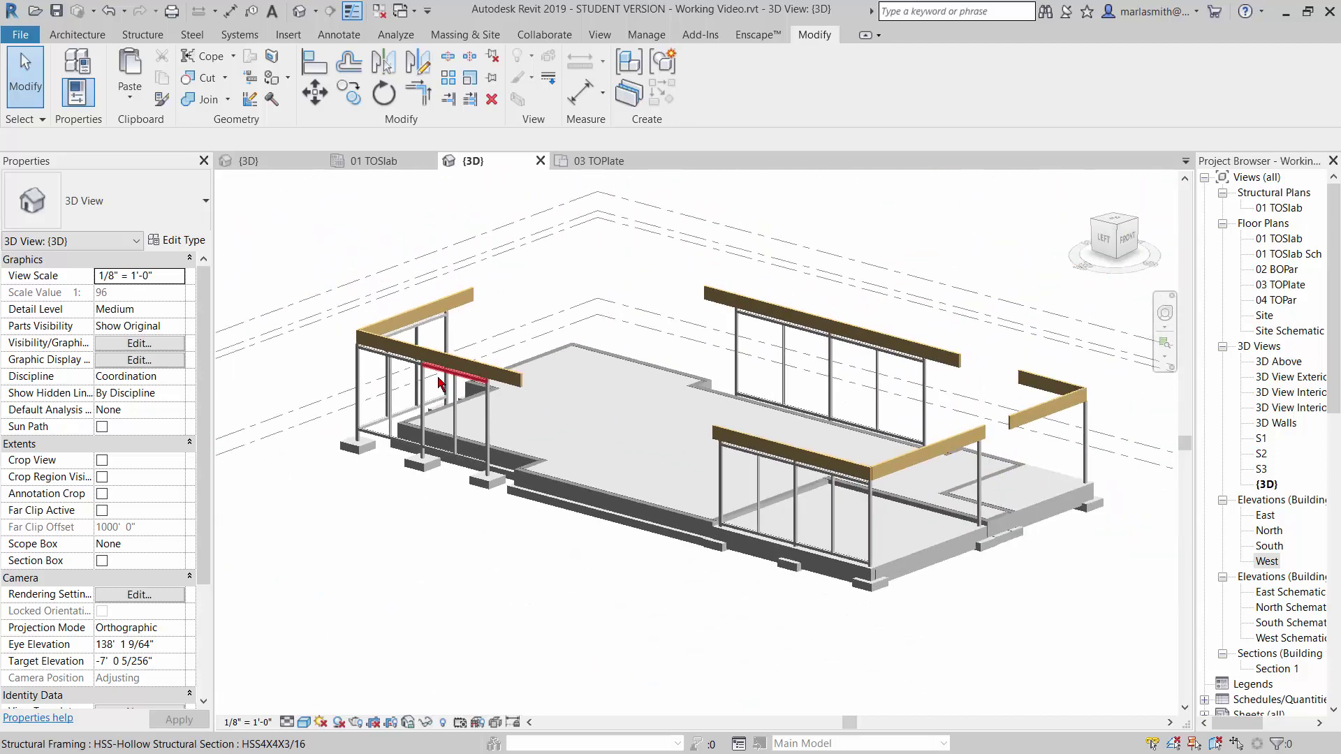